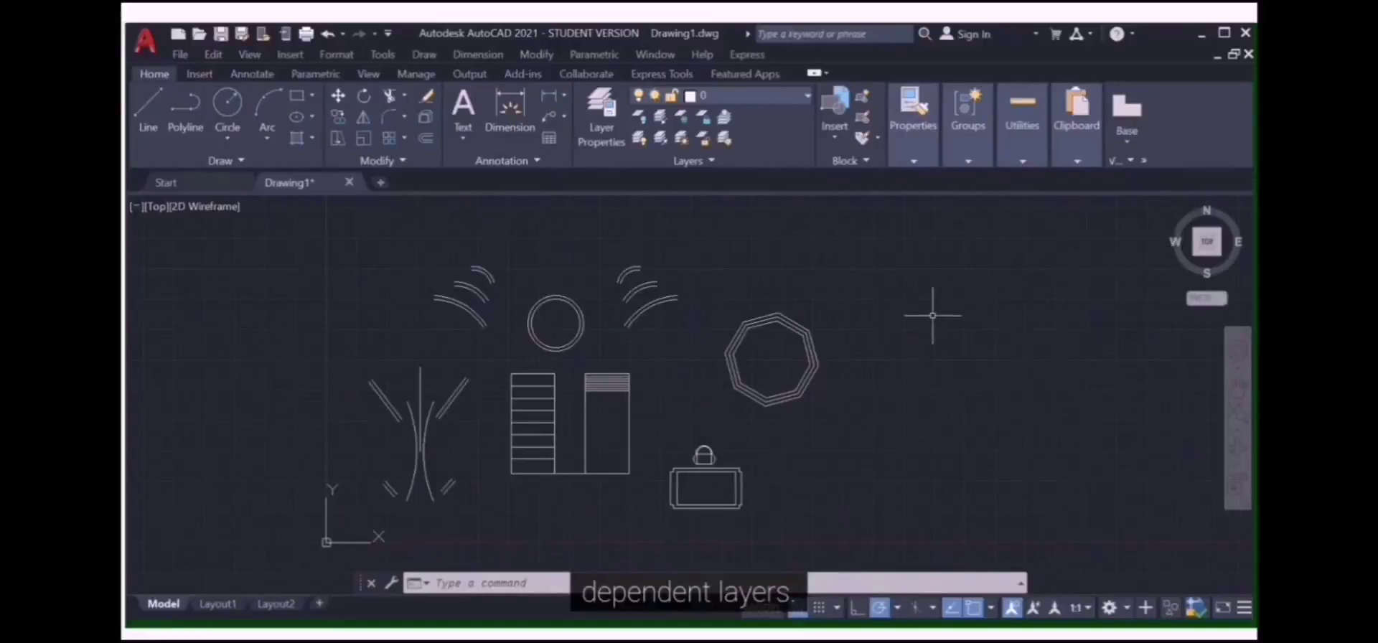
Open the Layer Properties Manager with the LA command
left_click(521, 580)
type("L")
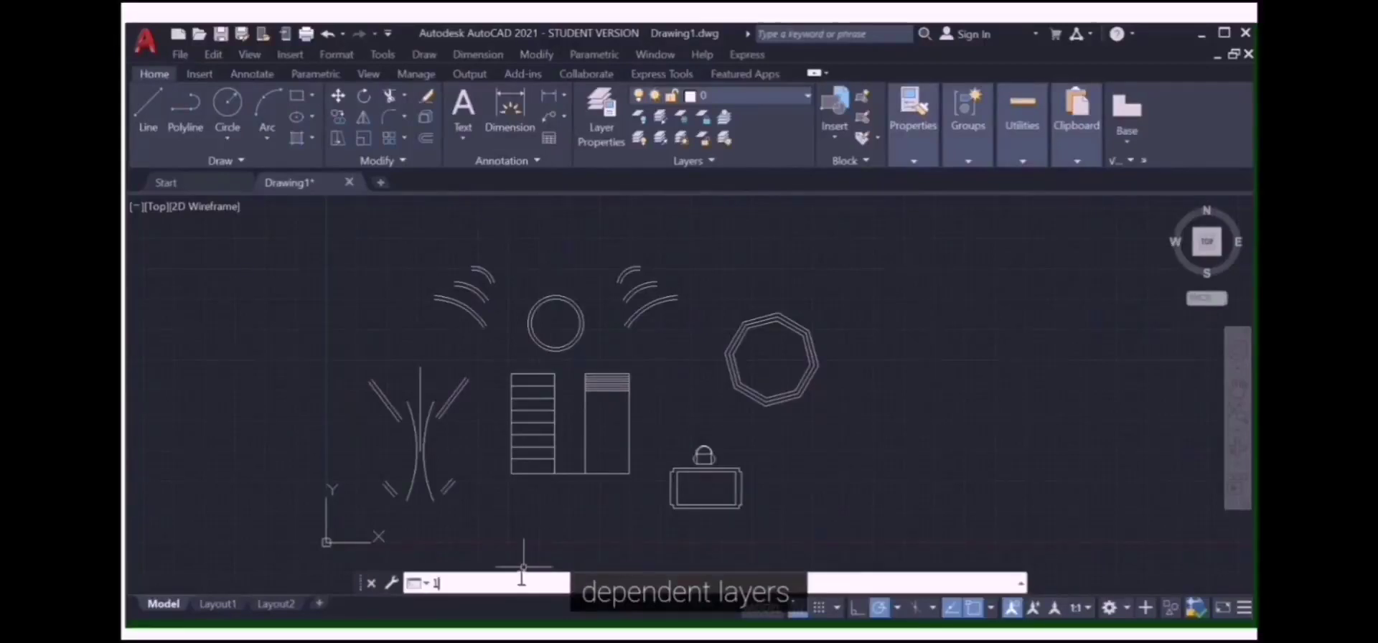
type("A")
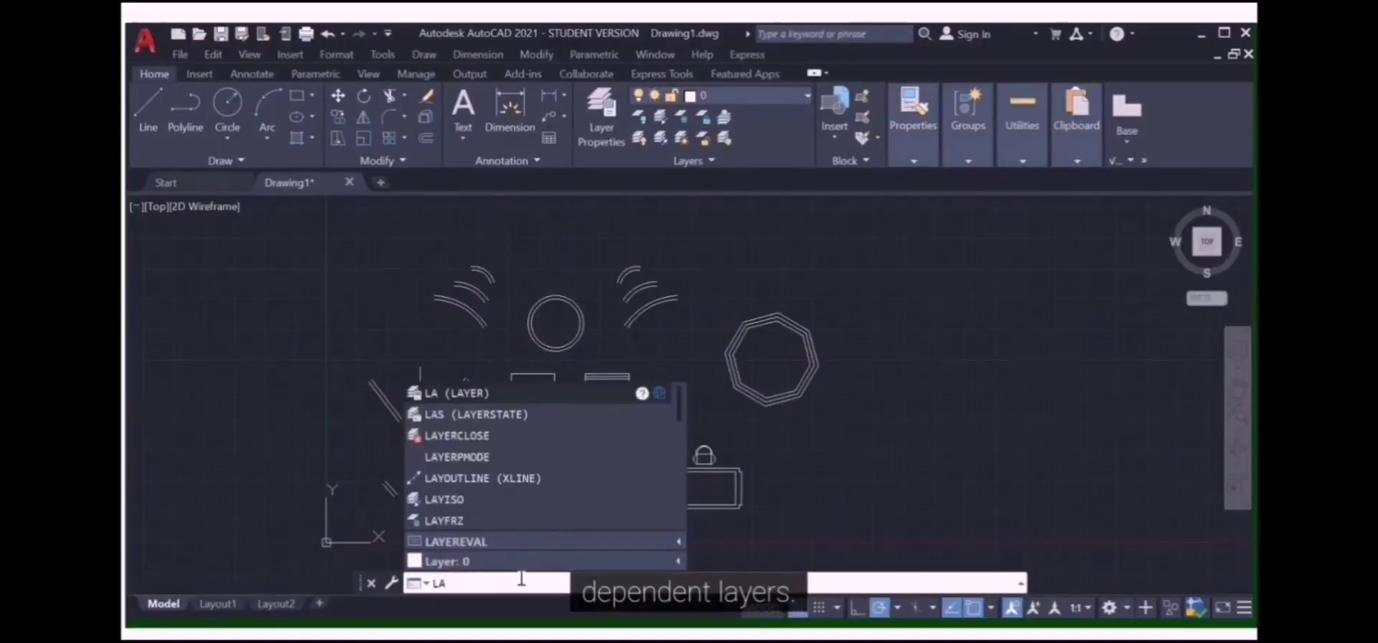
key("Return")
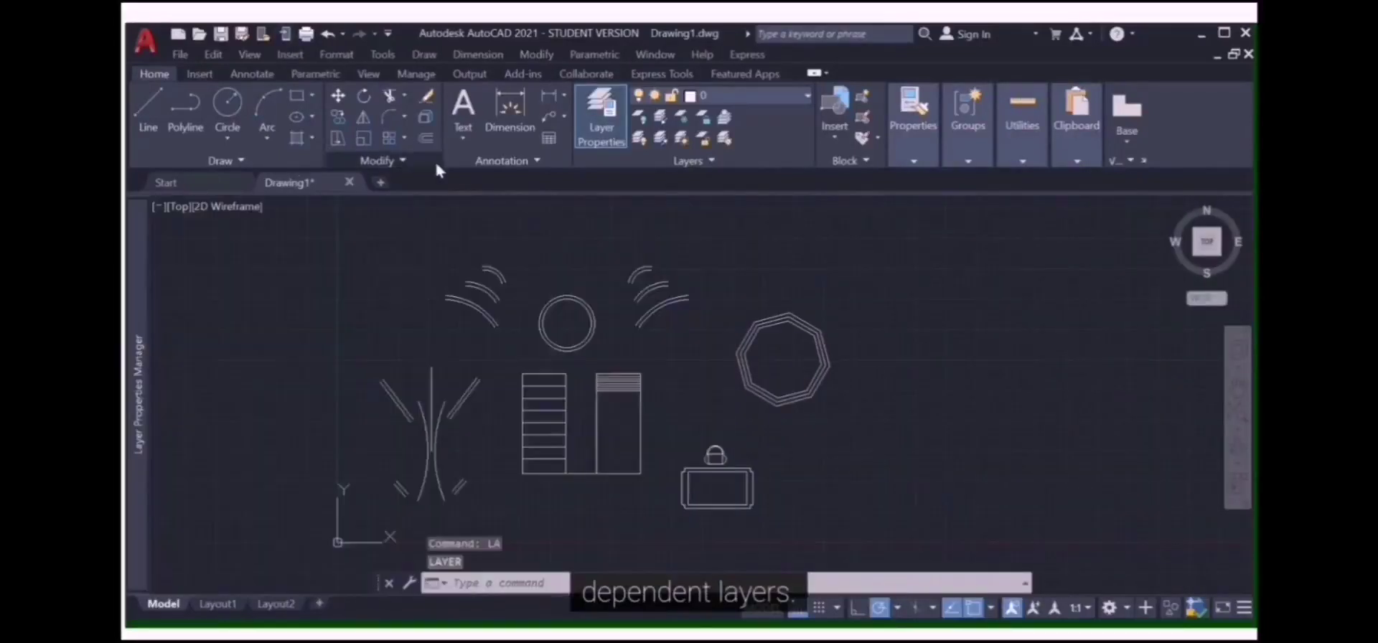
mouse_move(138, 394)
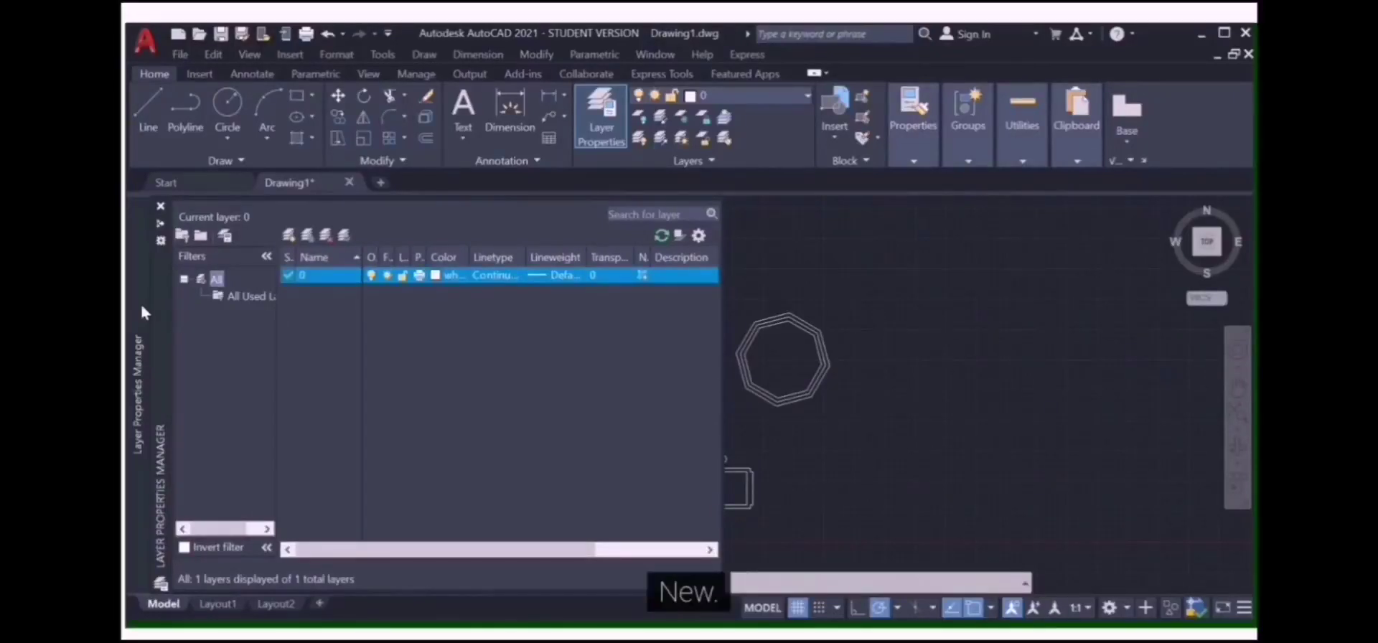
Create a new layer named Tree
left_click(289, 237)
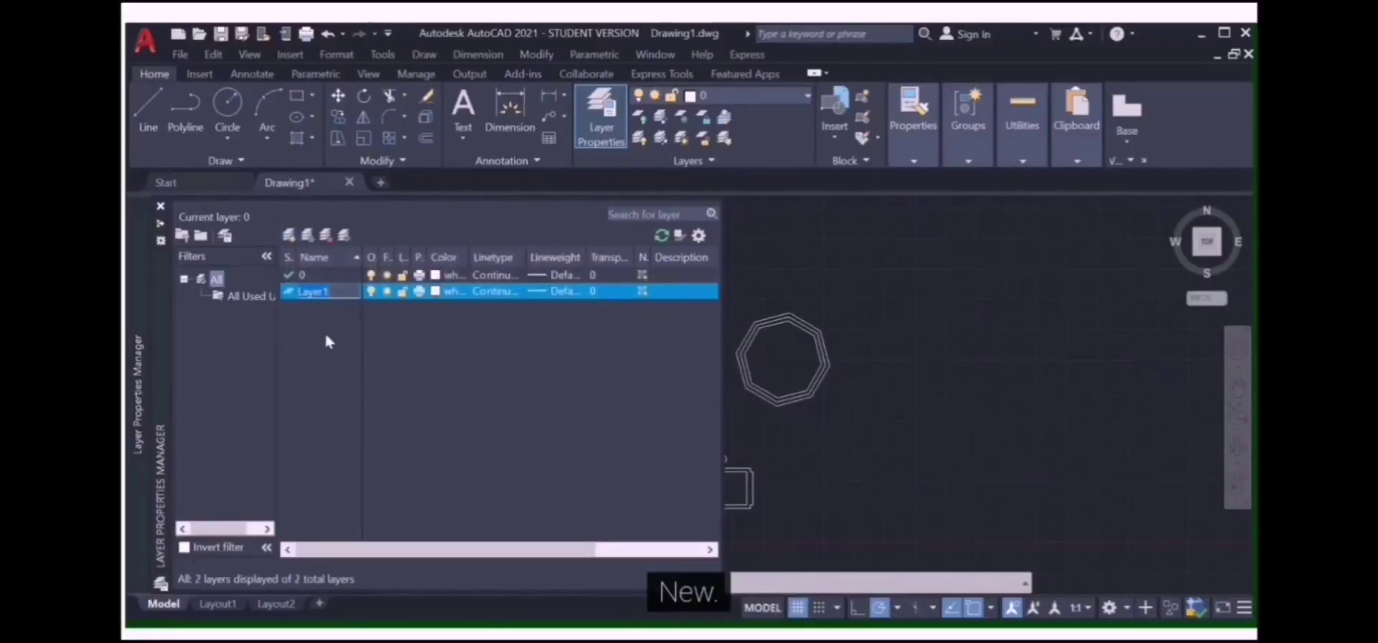
key("BackSpace")
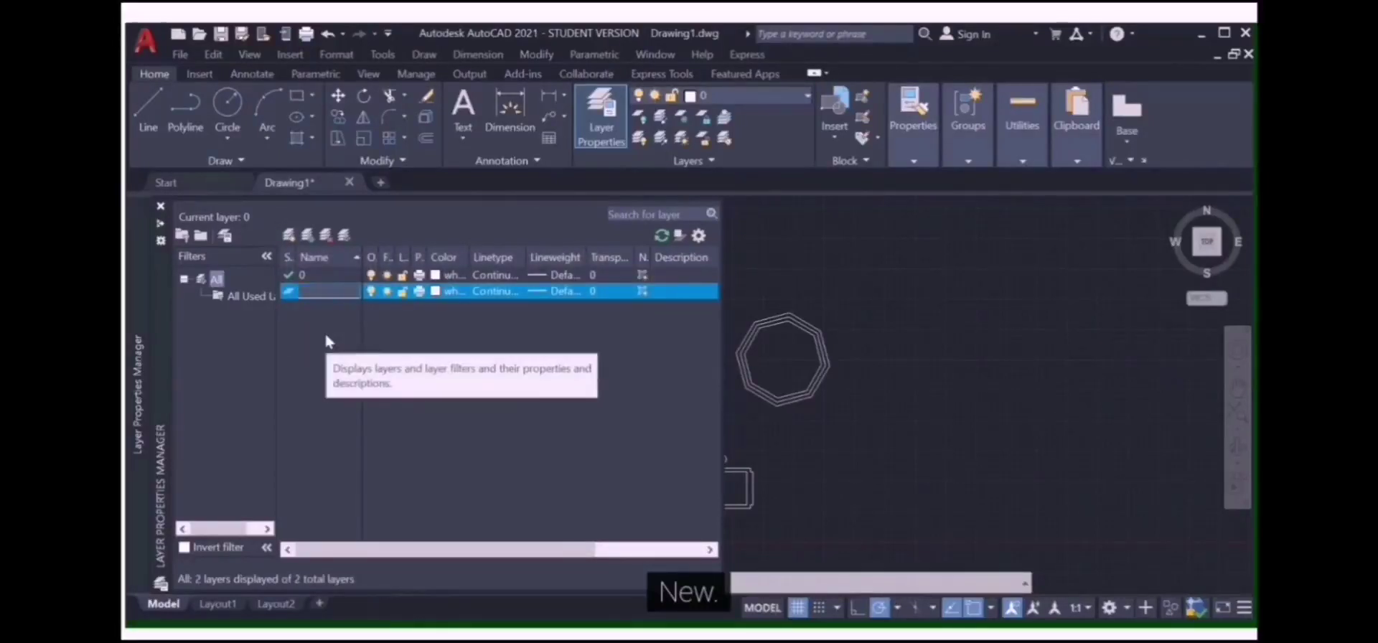
type("Tree")
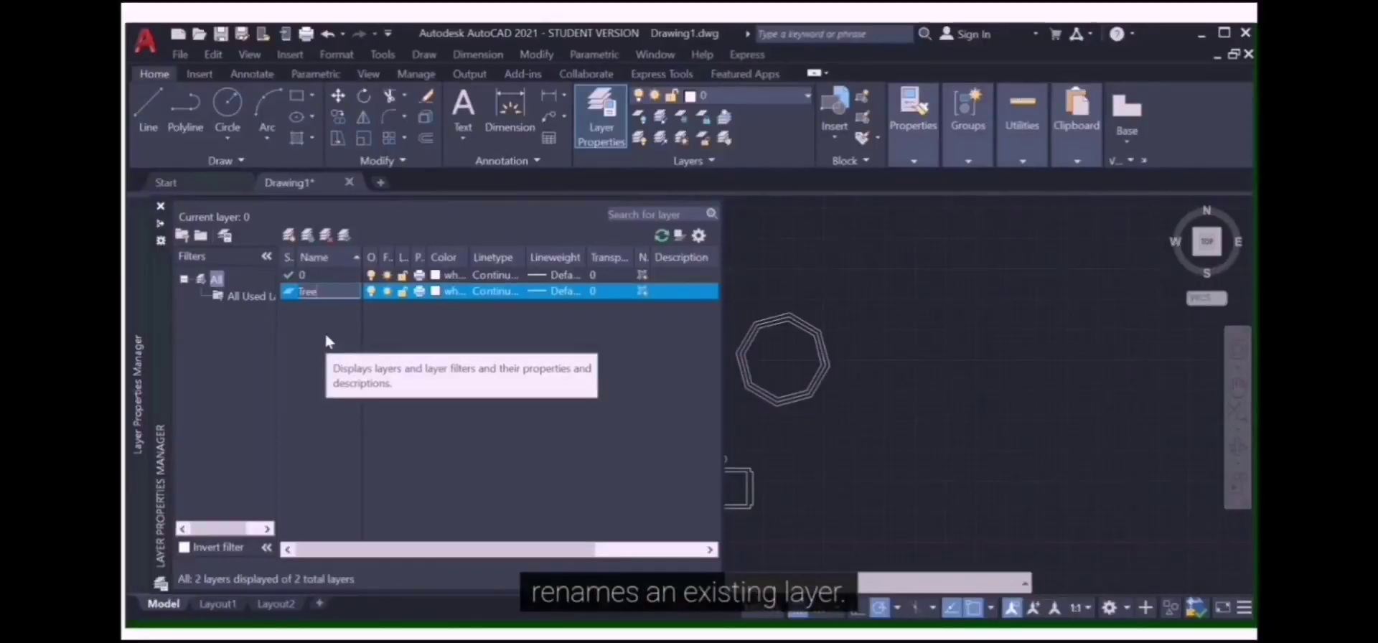
key("Return")
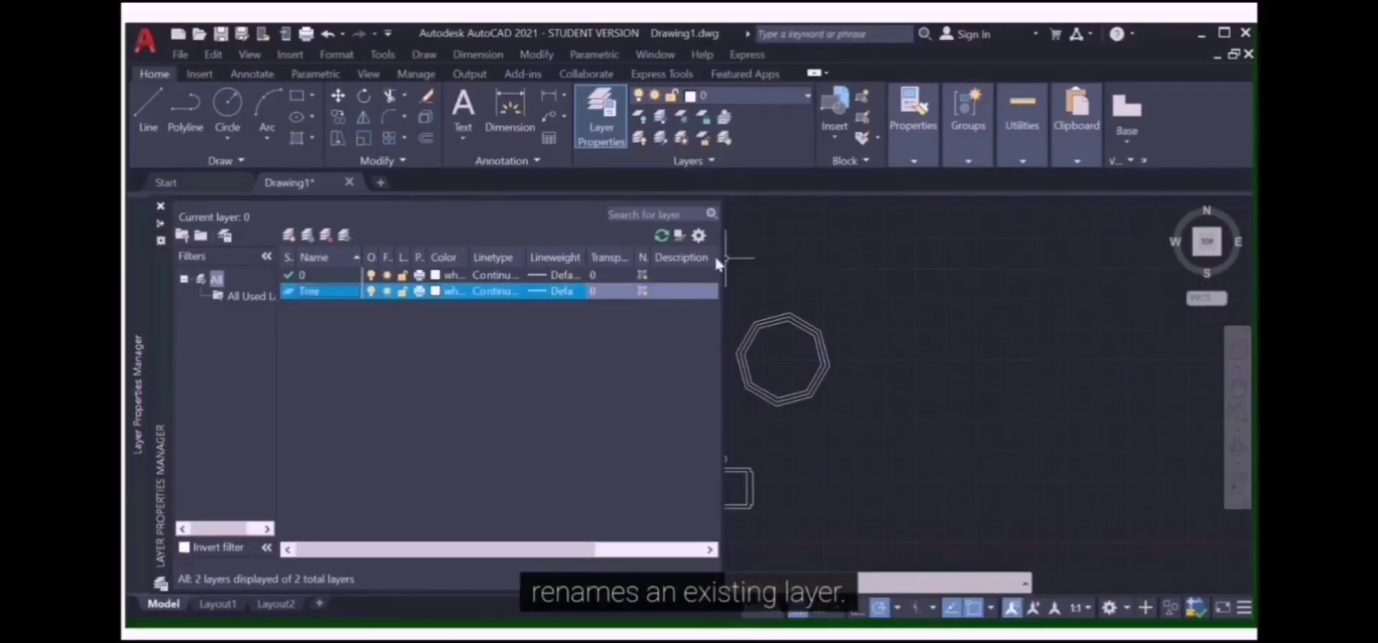
Widen the layer manager and its columns so every heading, including Transparency, reads in full
left_click_drag(720, 264, 961, 298)
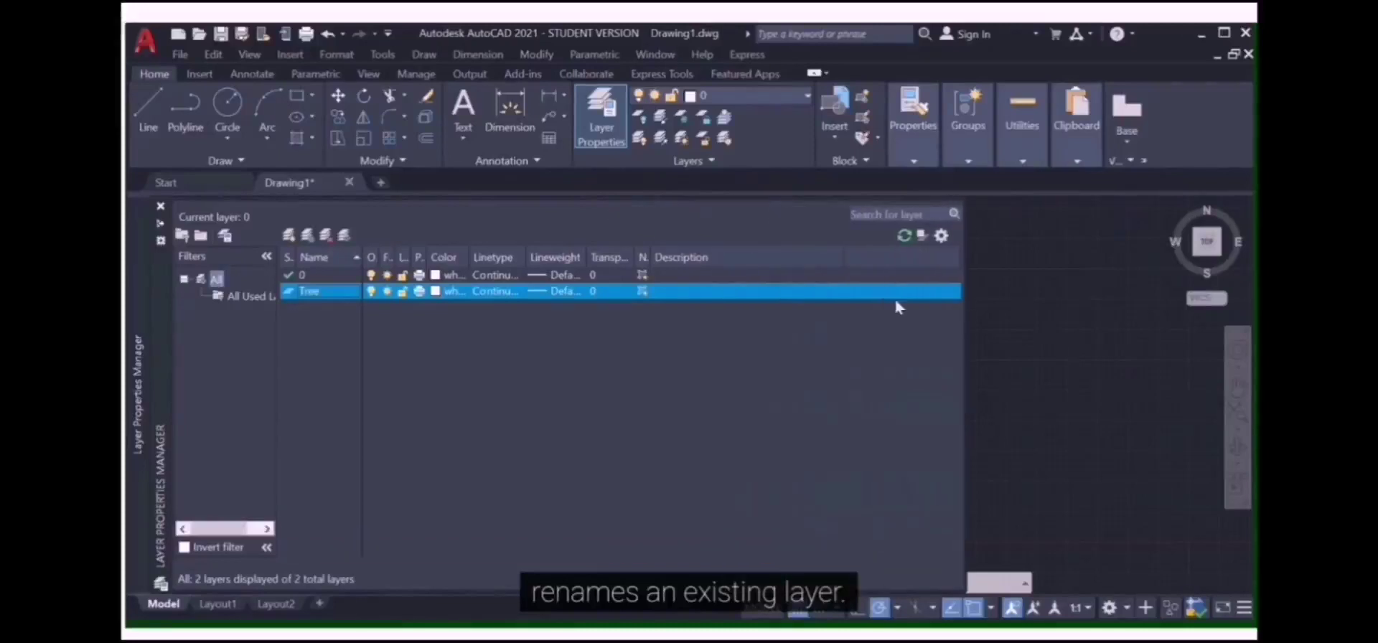
left_click_drag(652, 257, 718, 256)
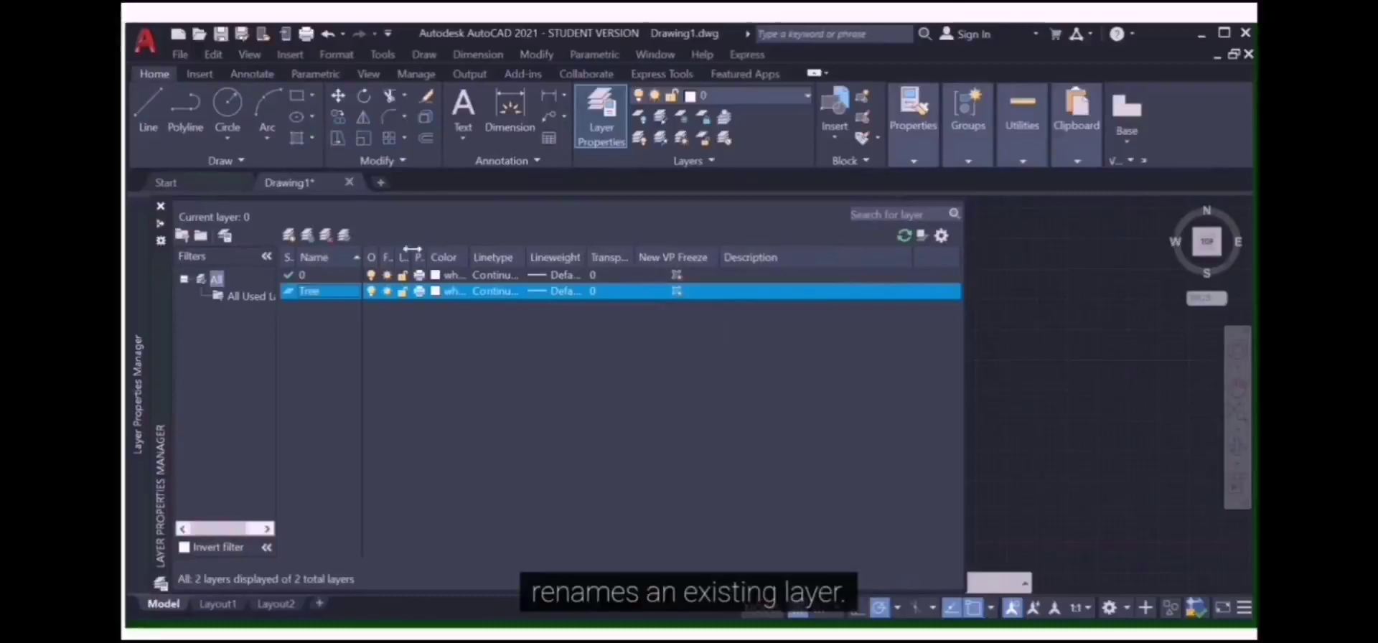
left_click_drag(379, 257, 557, 257)
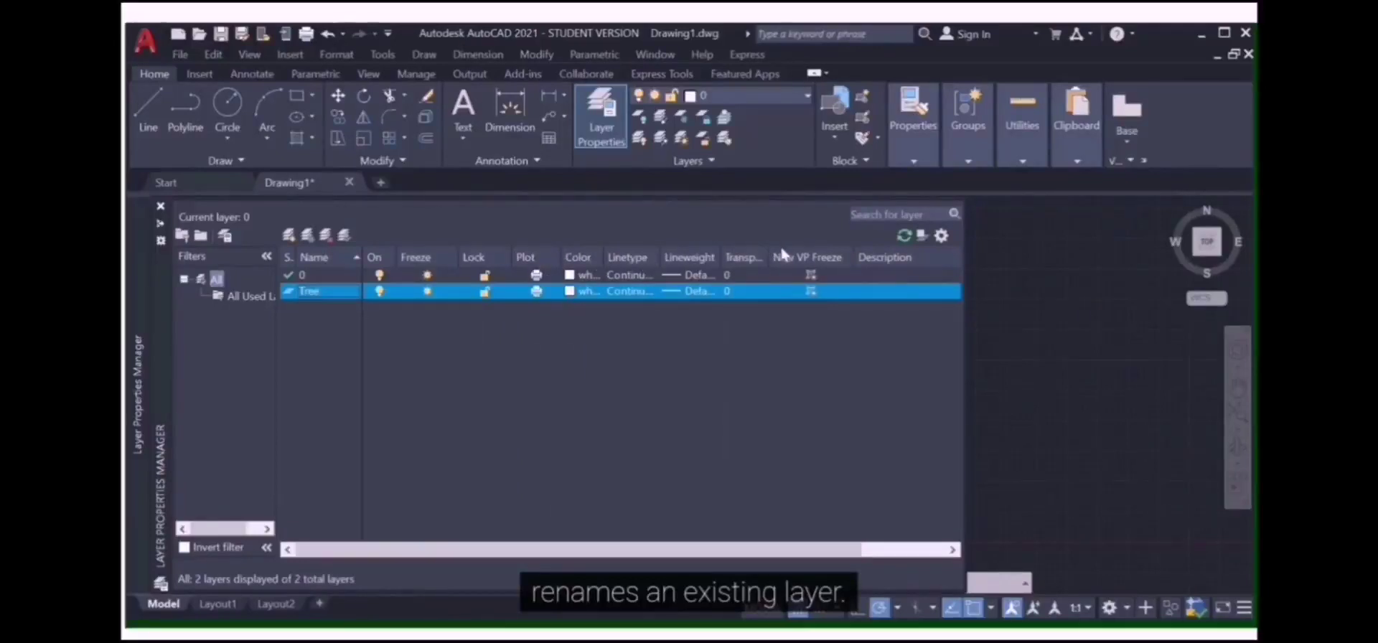
left_click_drag(770, 256, 794, 256)
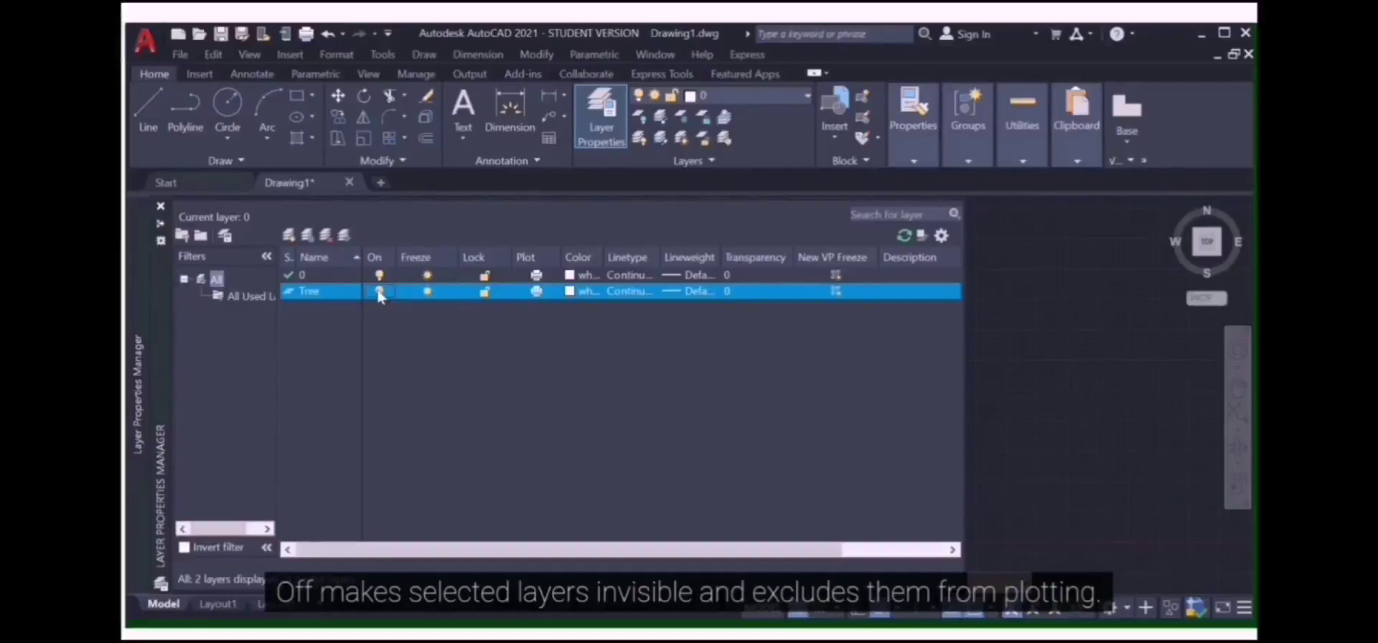
Open the Select Color dialog from the Tree layer's colour swatch
left_click(569, 291)
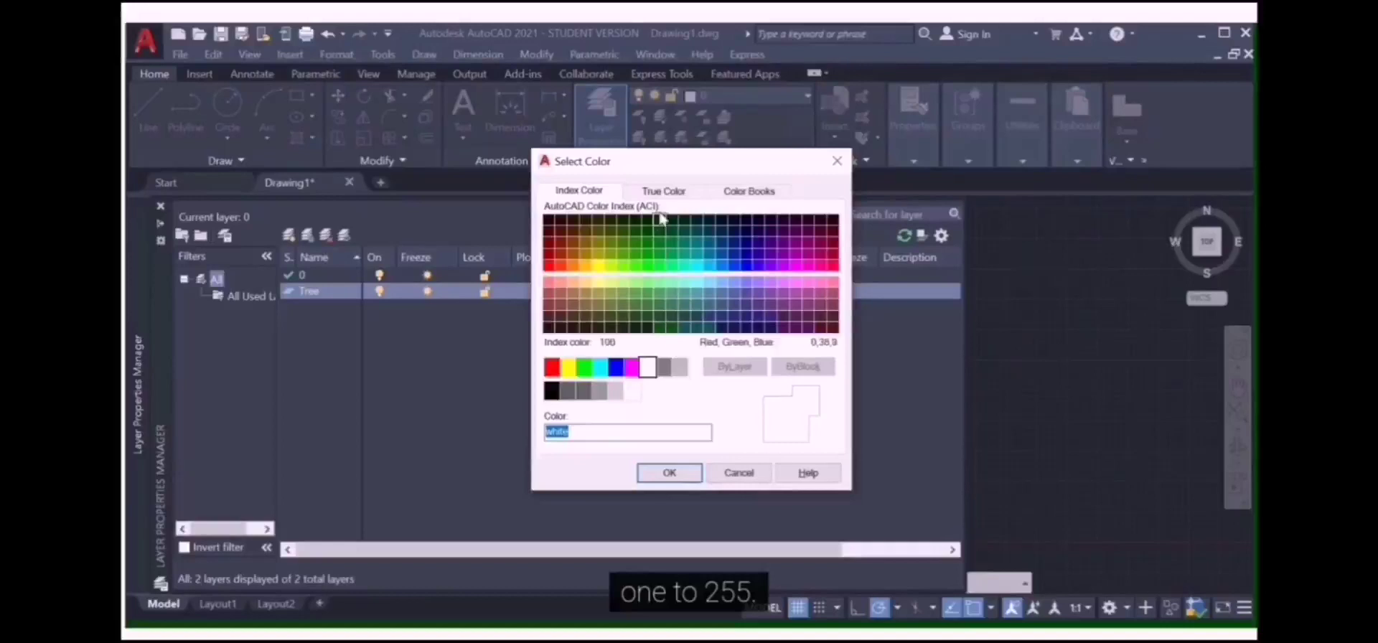
After browsing True Color and Color Books, give the Tree layer index colour 92 green
left_click(664, 190)
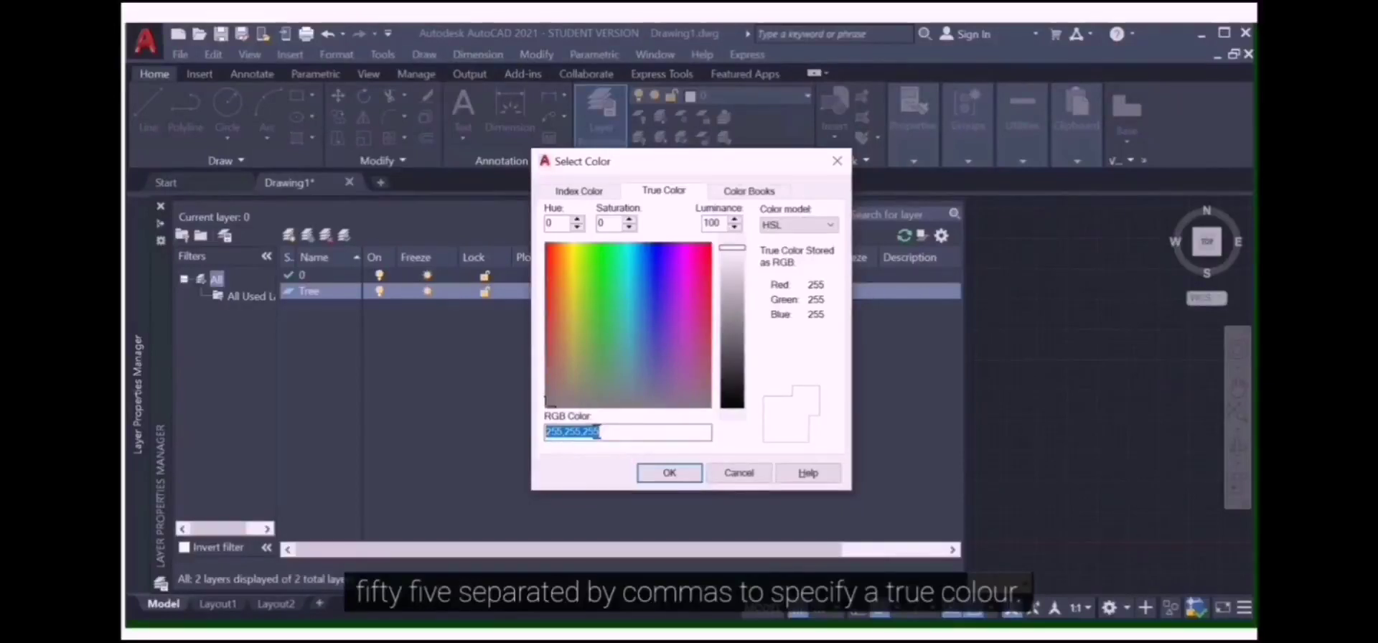
left_click(762, 191)
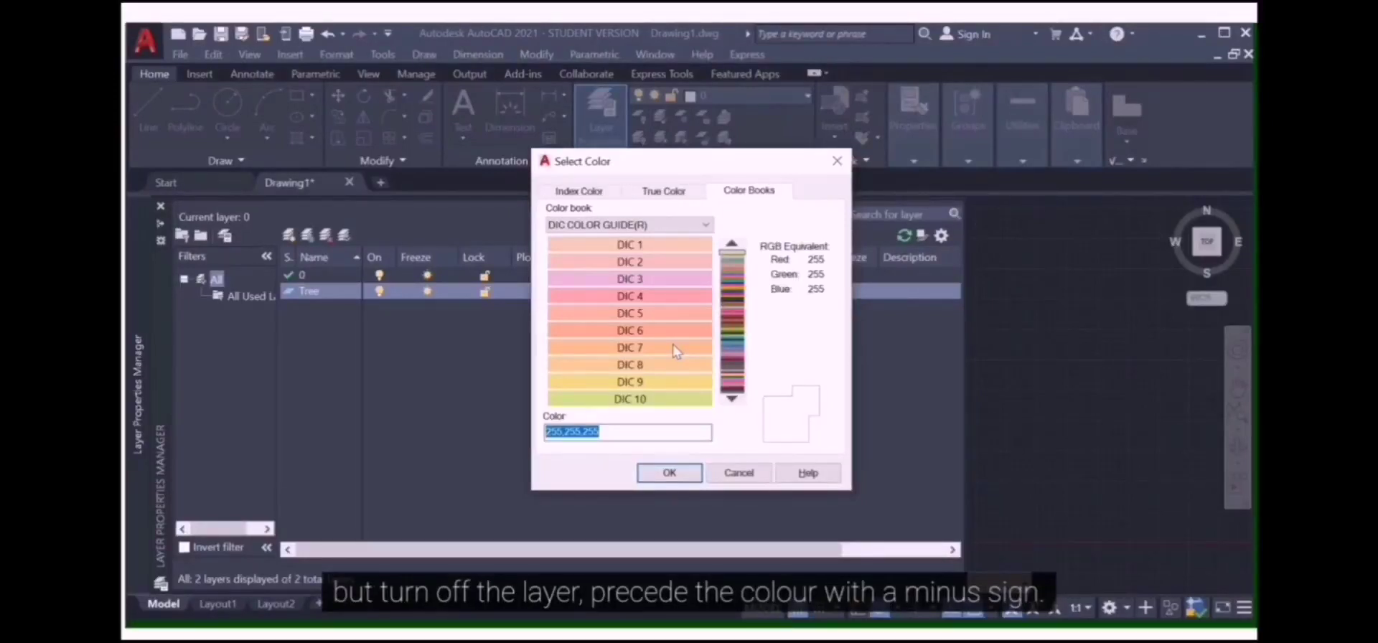
left_click(595, 191)
left_click(647, 261)
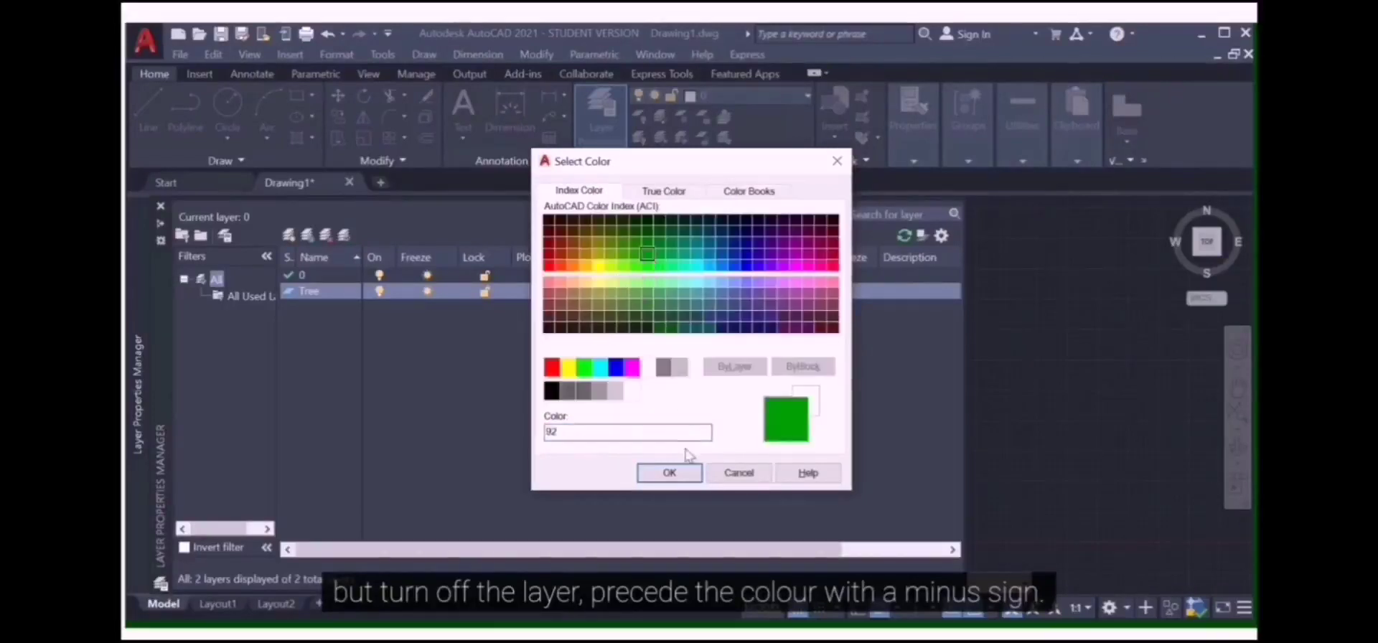
left_click(669, 472)
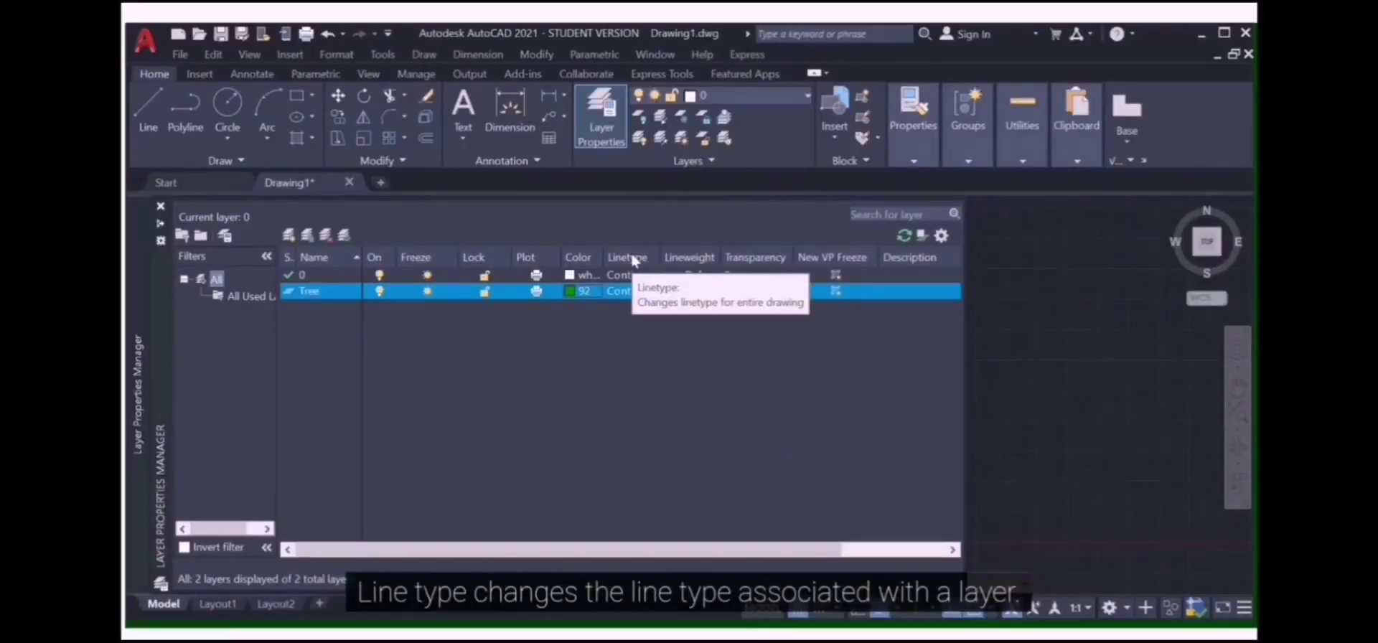
Load DASHED2 from acadiso.lin and assign it as the Tree layer's linetype
left_click(620, 292)
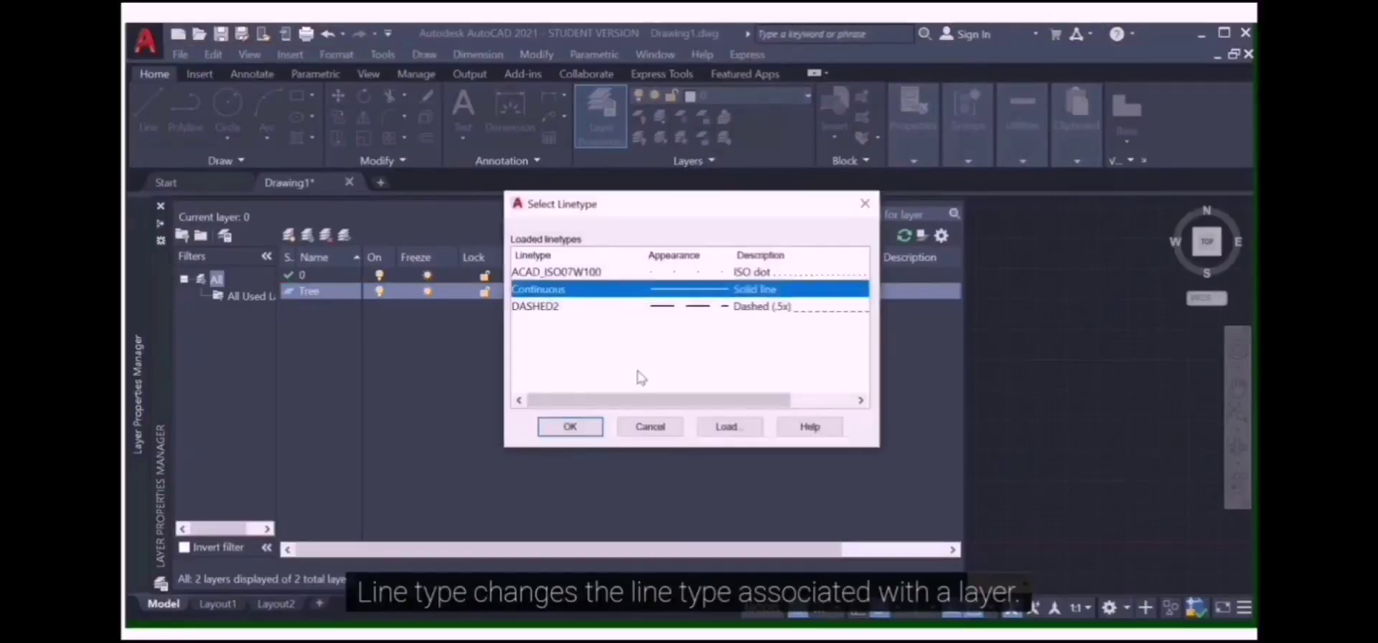
left_click(727, 426)
scroll(683, 314, "down", 5)
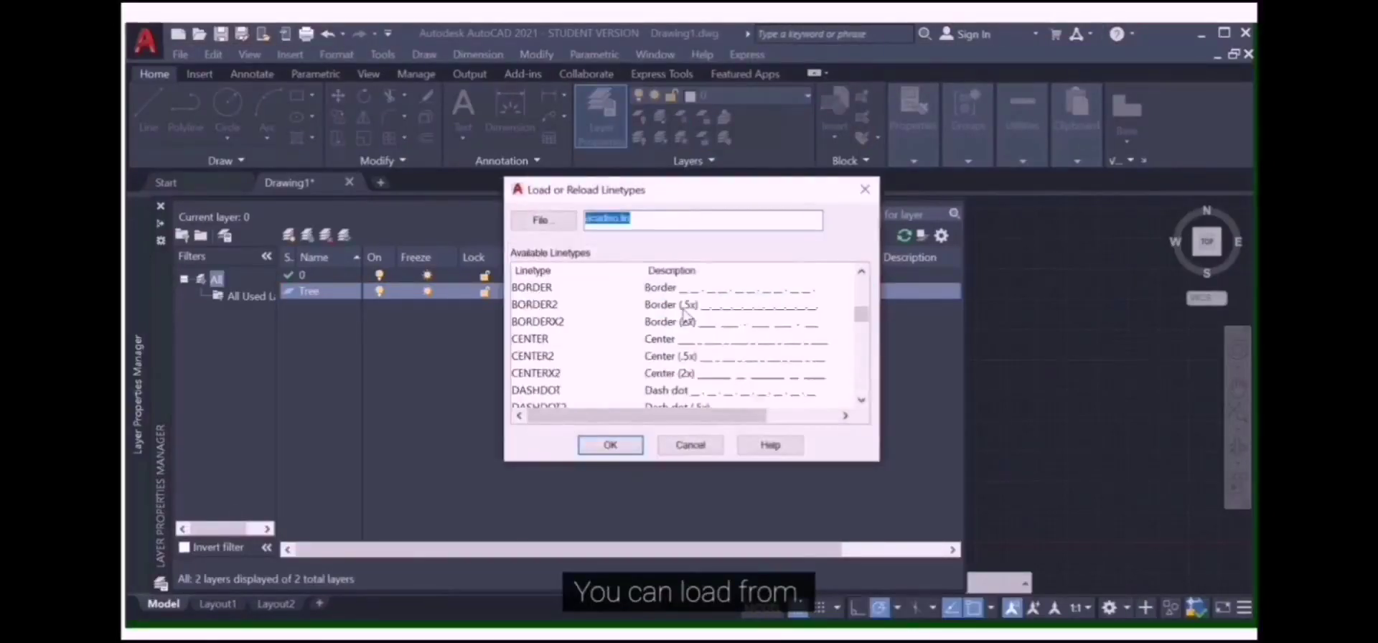
scroll(683, 314, "down", 1)
scroll(683, 313, "down", 1)
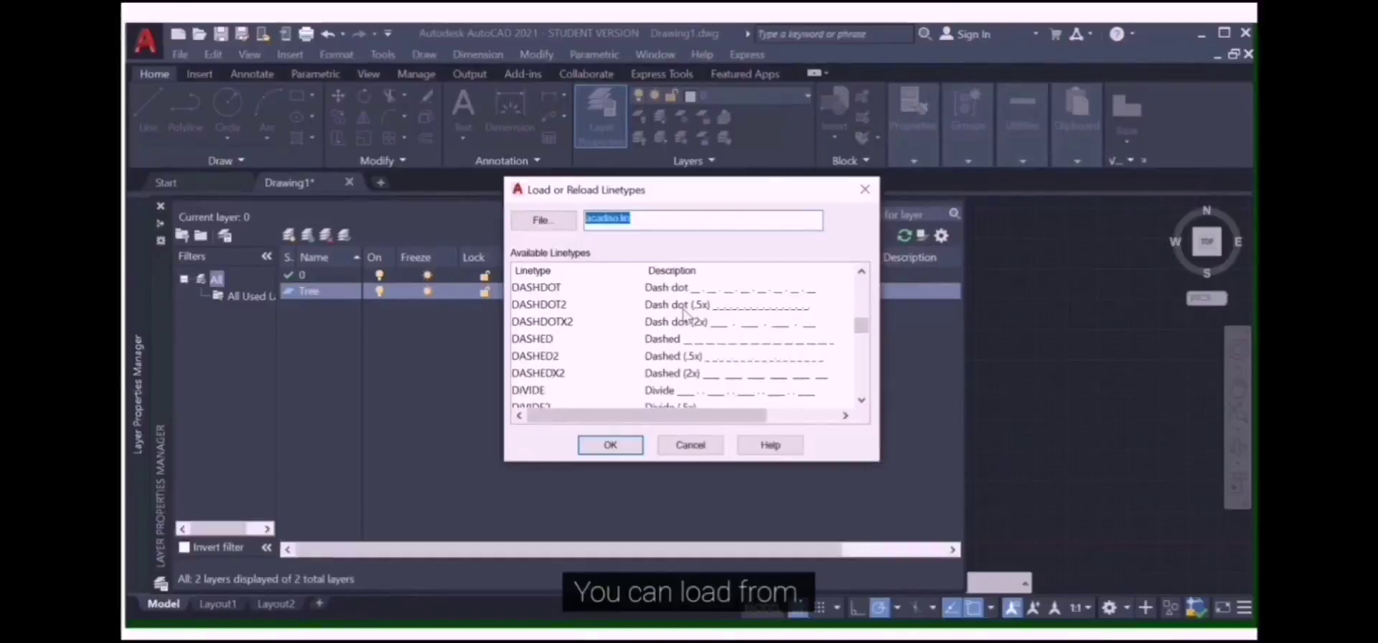
left_click(718, 356)
left_click(622, 444)
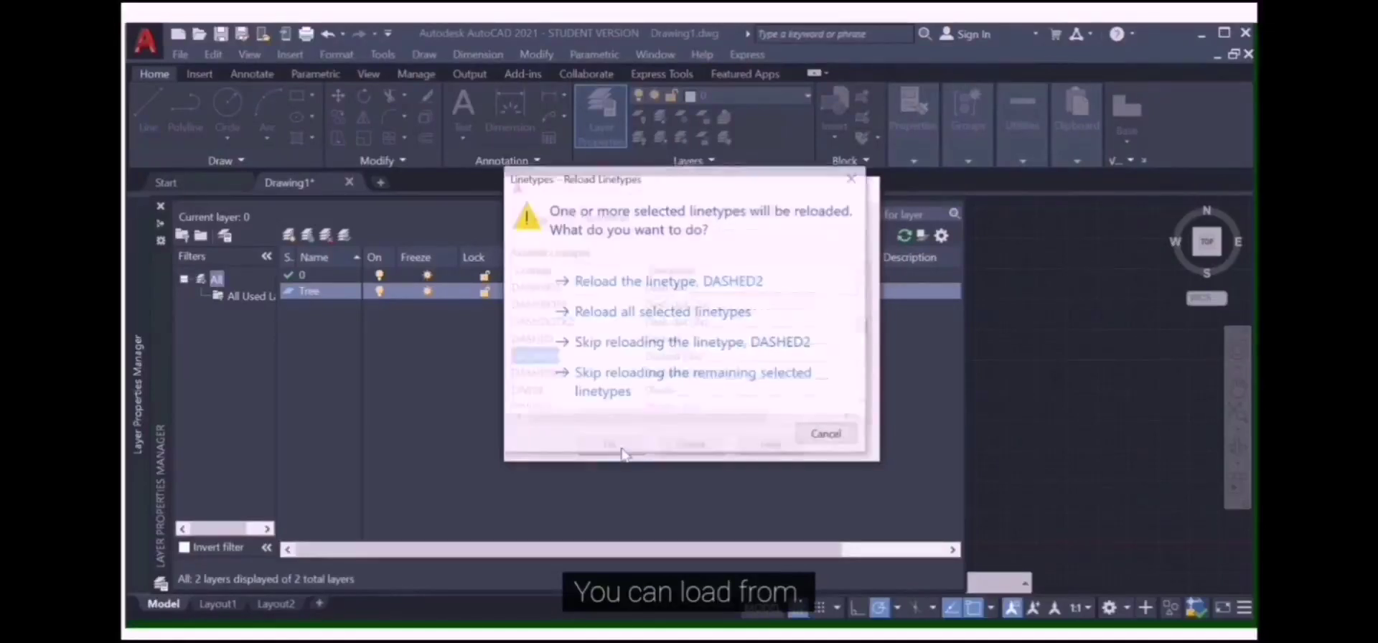
left_click(712, 287)
left_click(740, 308)
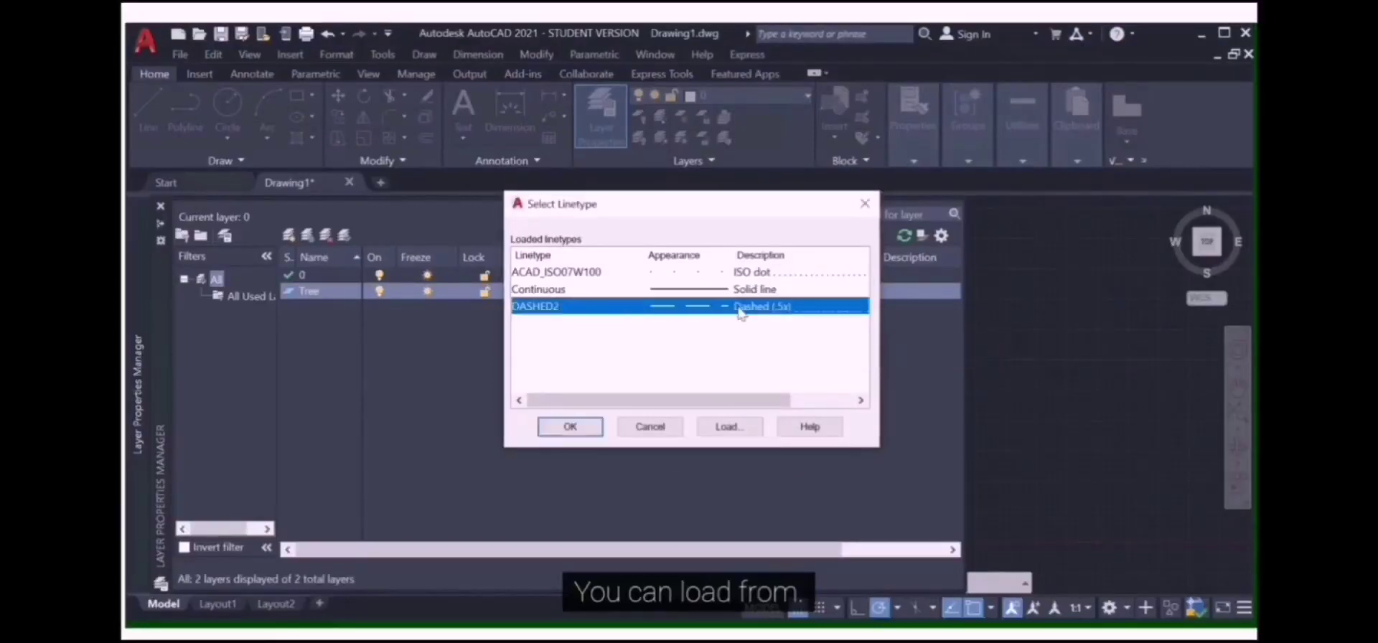
left_click(570, 427)
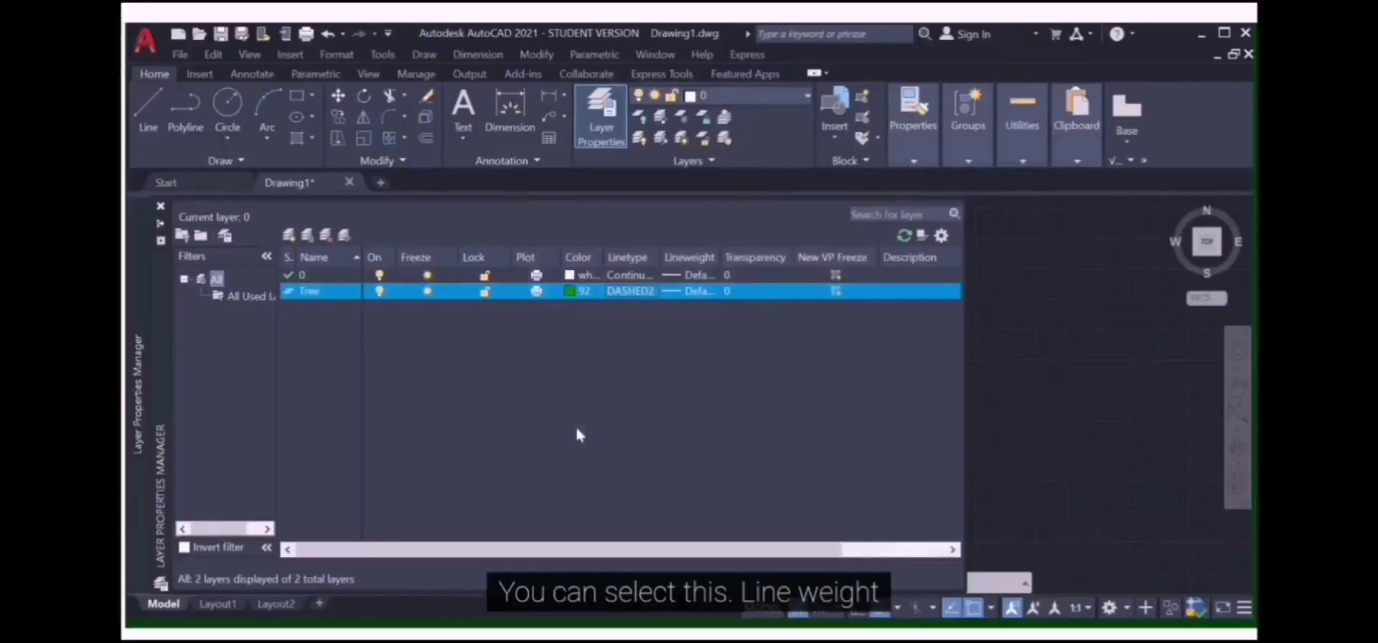
Set the Tree layer's lineweight to 0.30 mm
left_click(695, 295)
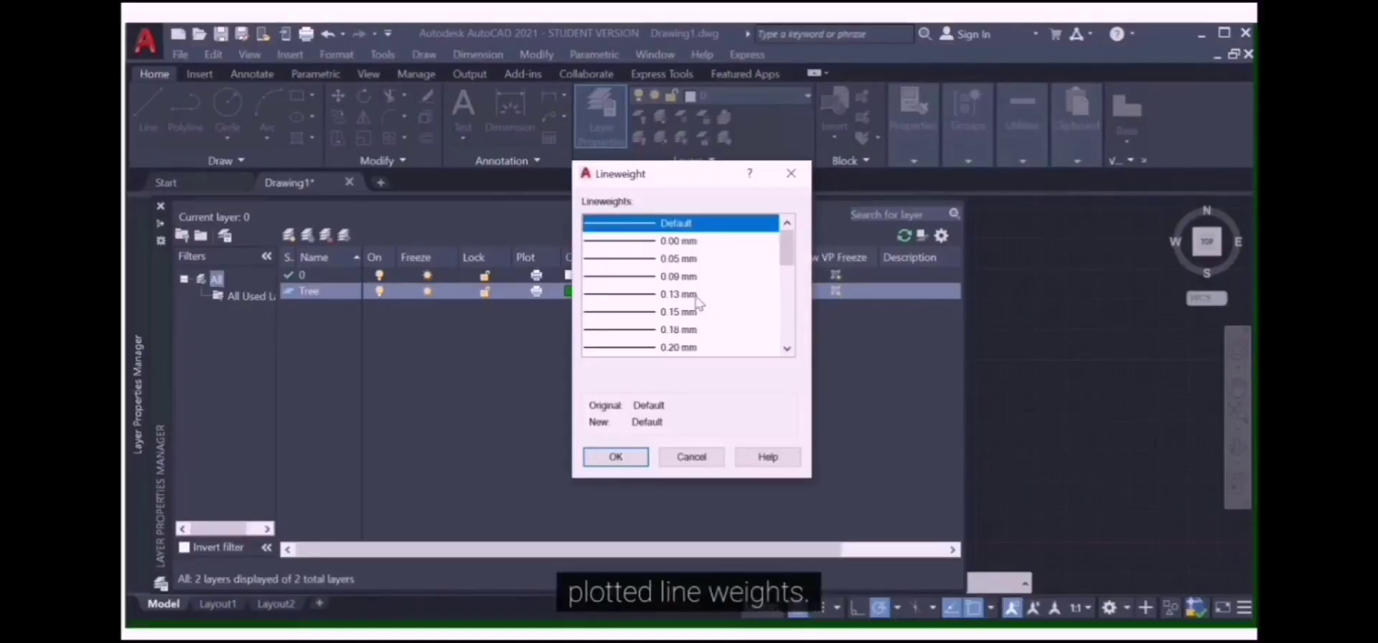
scroll(683, 322, "down", 1)
left_click(678, 334)
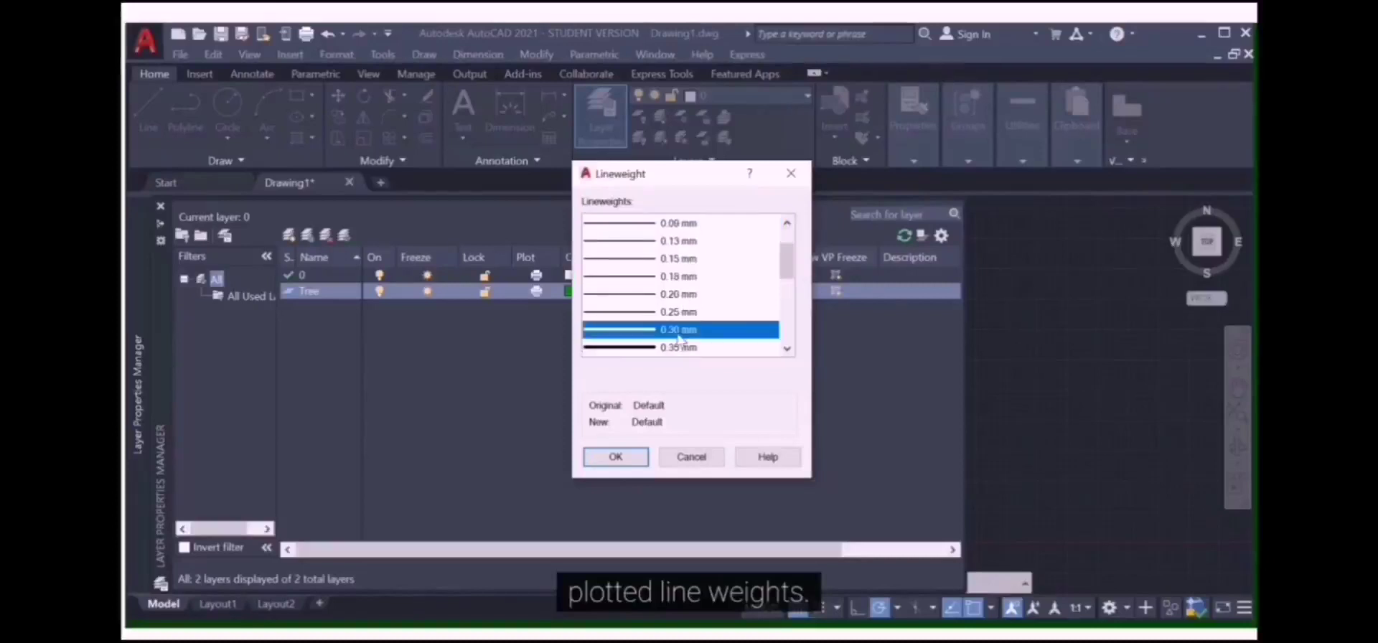
left_click(615, 456)
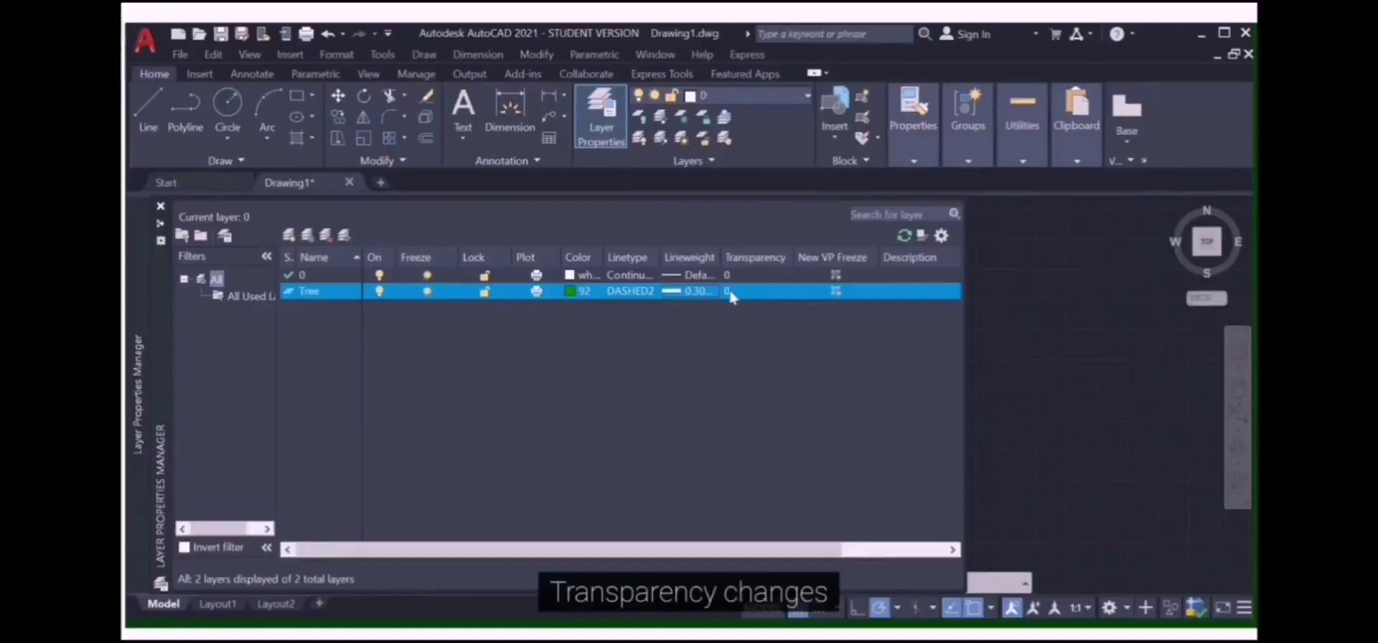
left_click(731, 294)
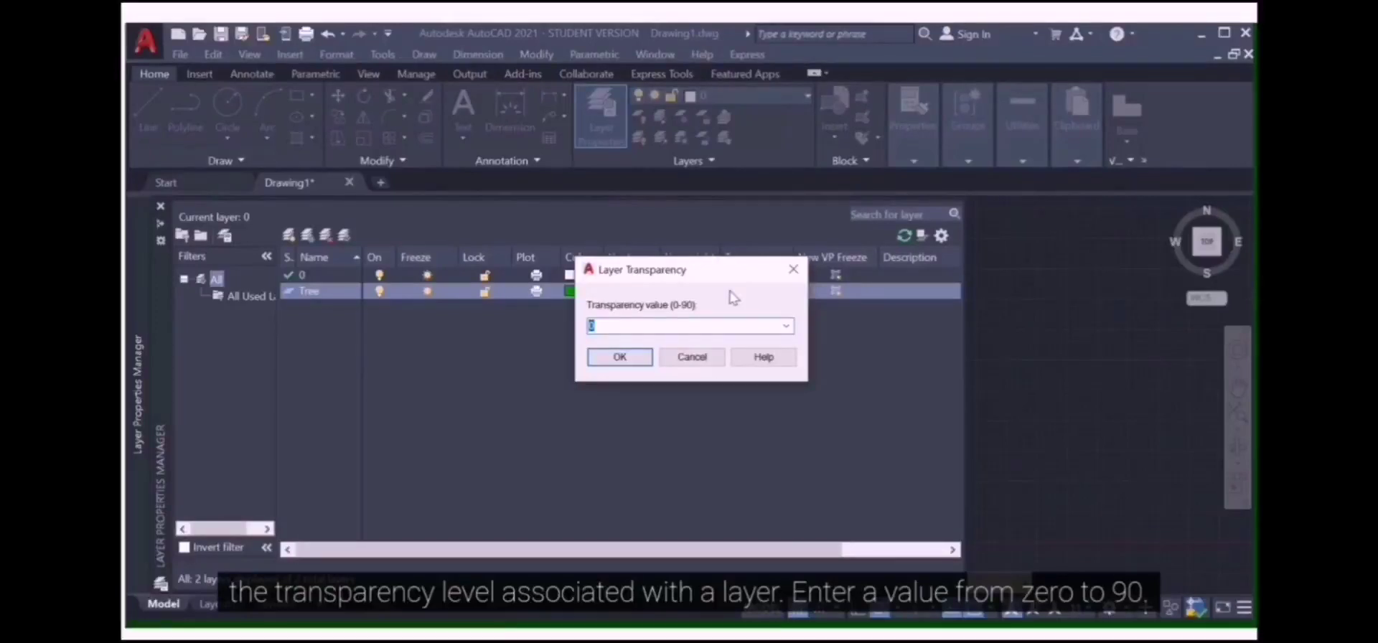
Enter 45 as the Tree layer's transparency and confirm it
type("4")
type("5")
left_click(634, 358)
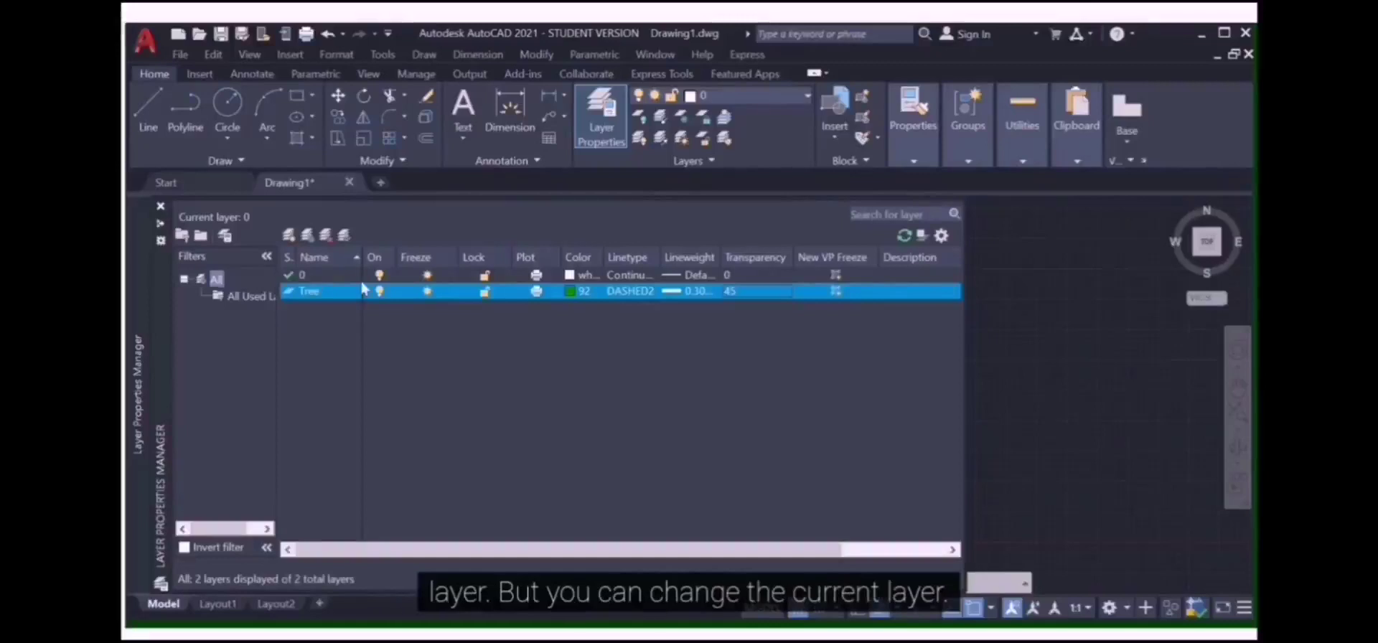
double_click(290, 292)
double_click(291, 277)
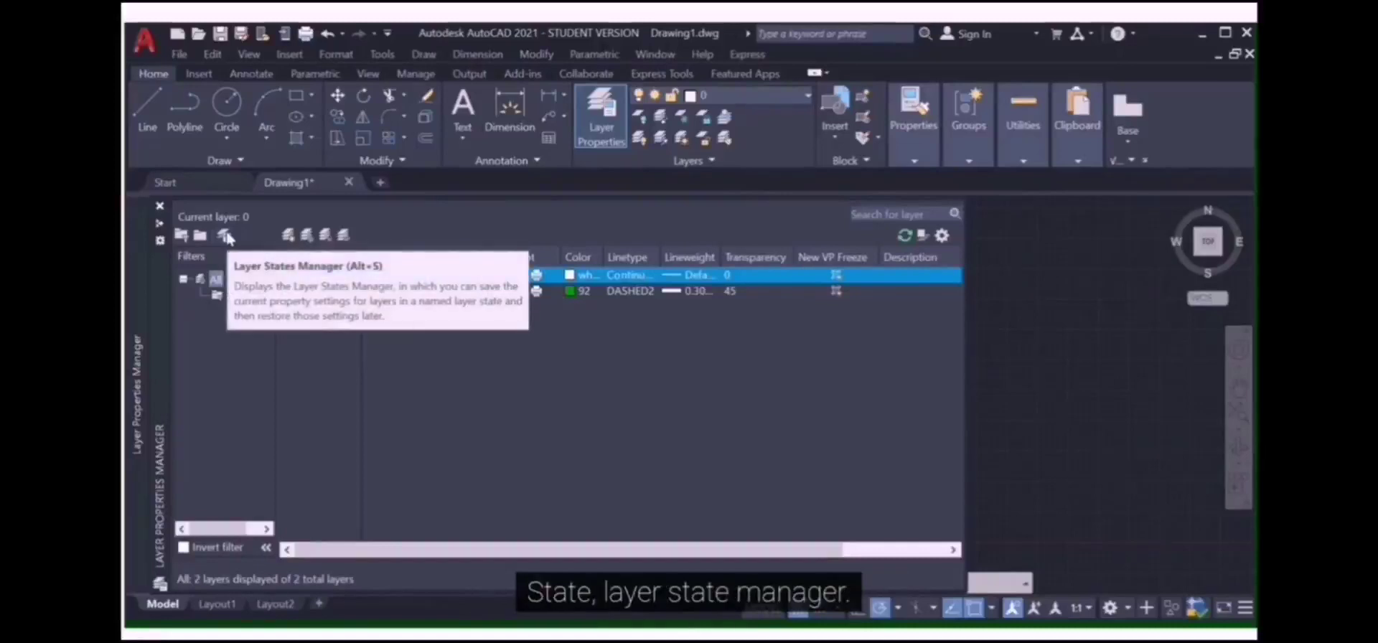
Review the empty Layer States Manager, then close it to return to the drawing
left_click(226, 237)
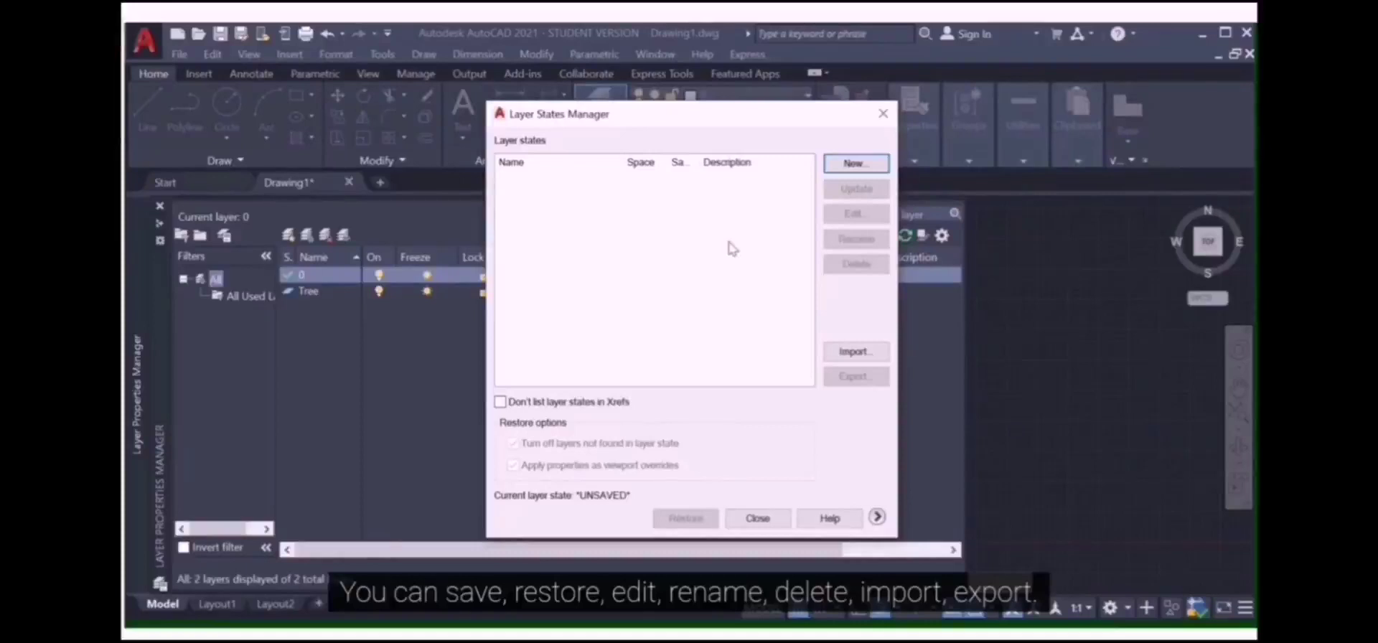
left_click(883, 113)
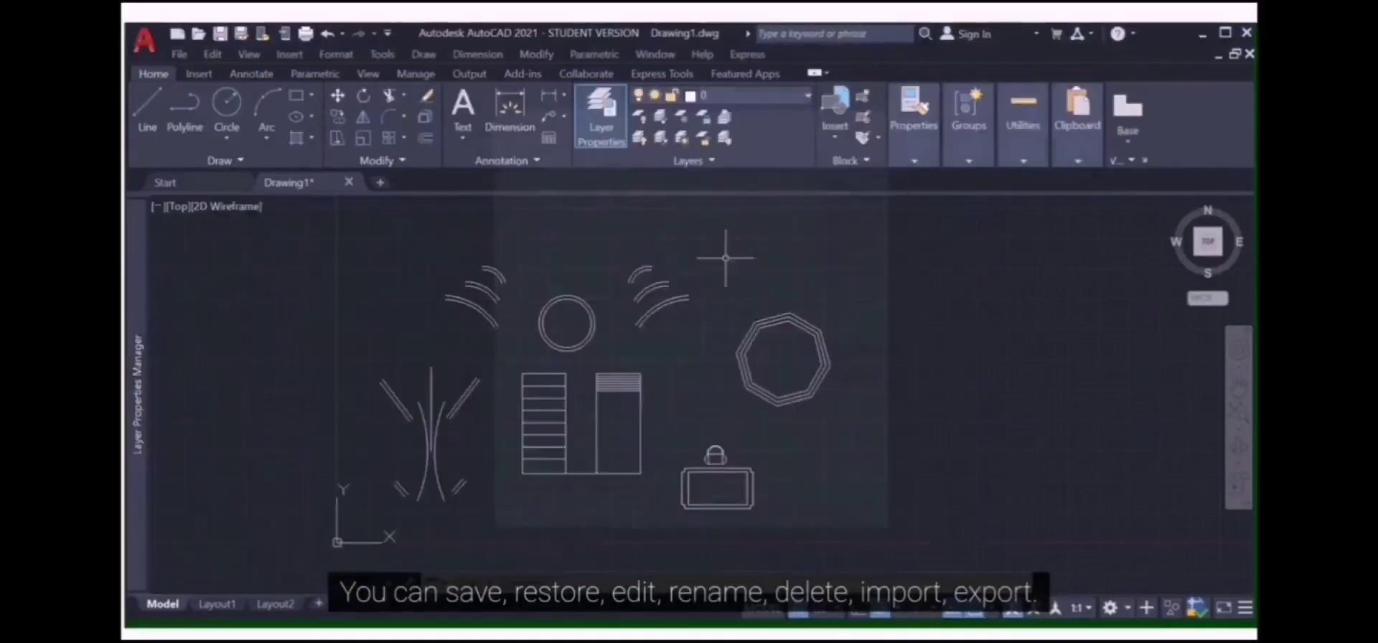
left_click(800, 97)
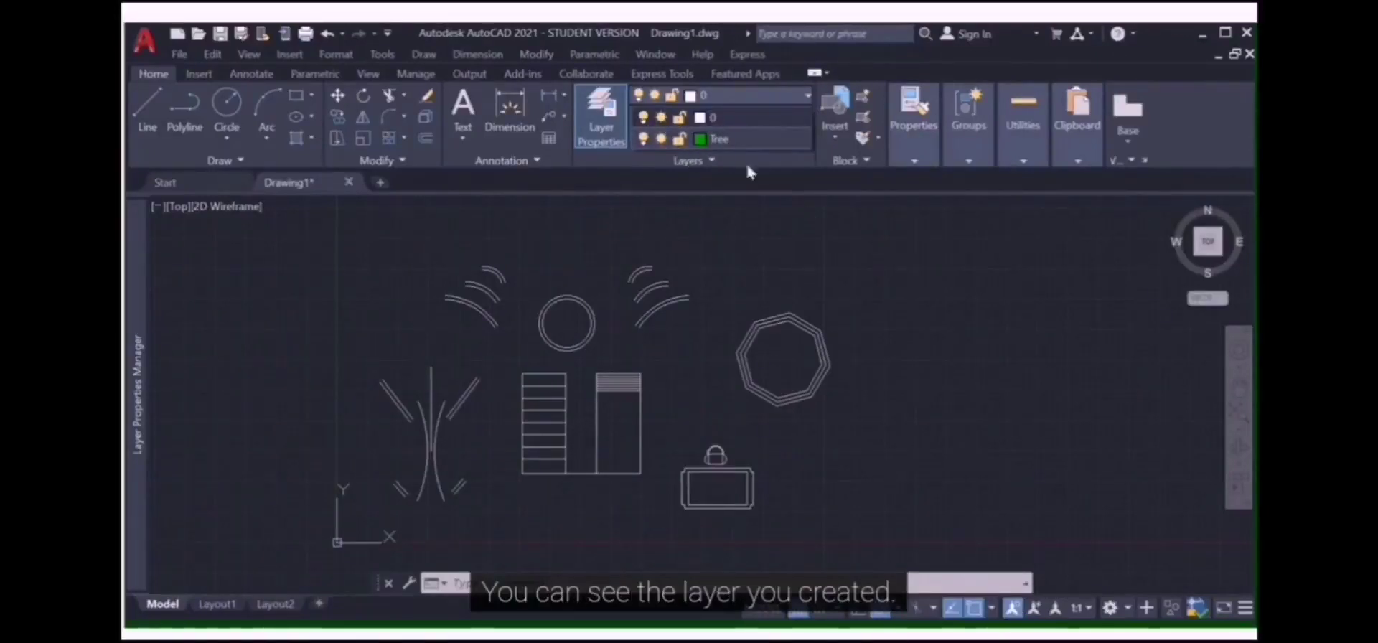
left_click(822, 238)
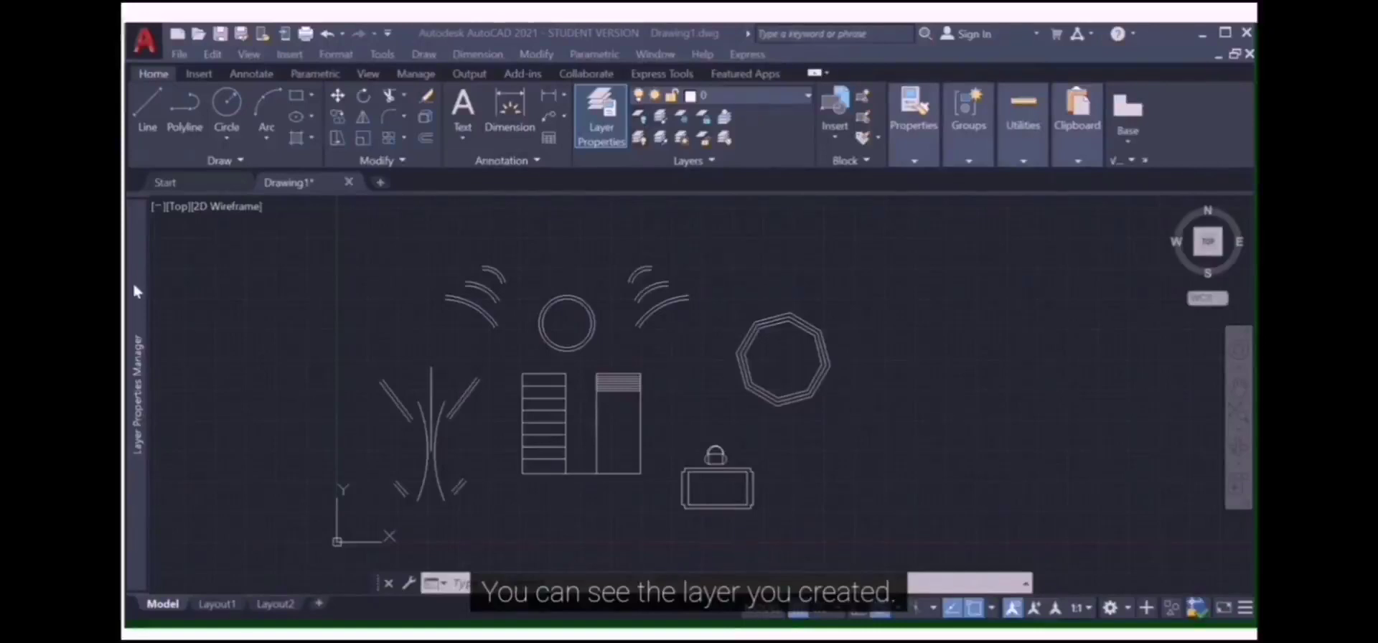
left_click(601, 118)
left_click(721, 223)
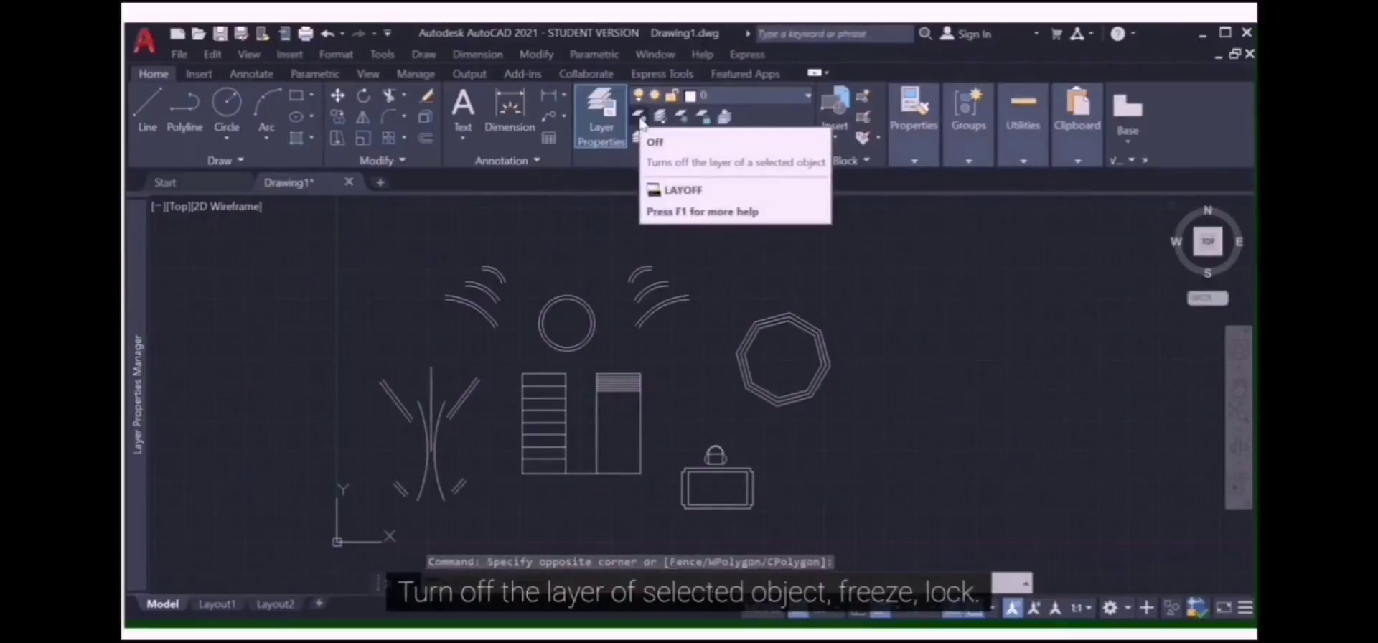
mouse_move(725, 136)
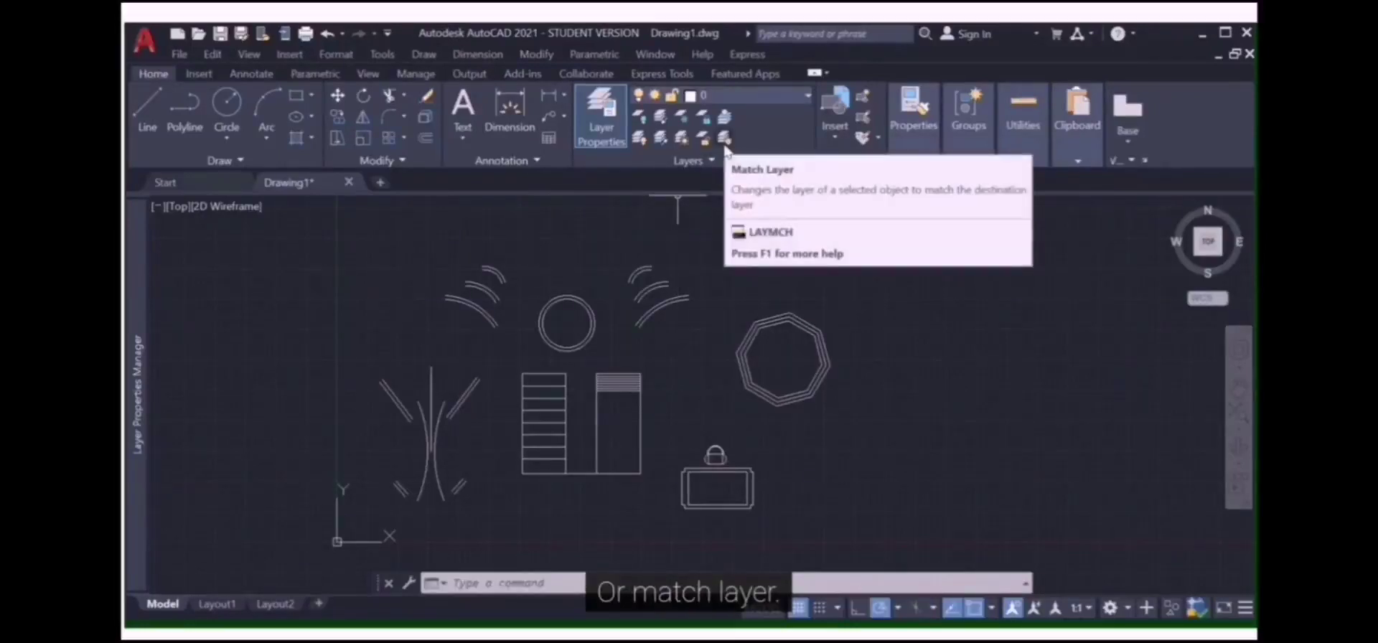
Make Tree current and run Match Layer on the tree's 11 objects, moving them to layer 0
left_click(724, 138)
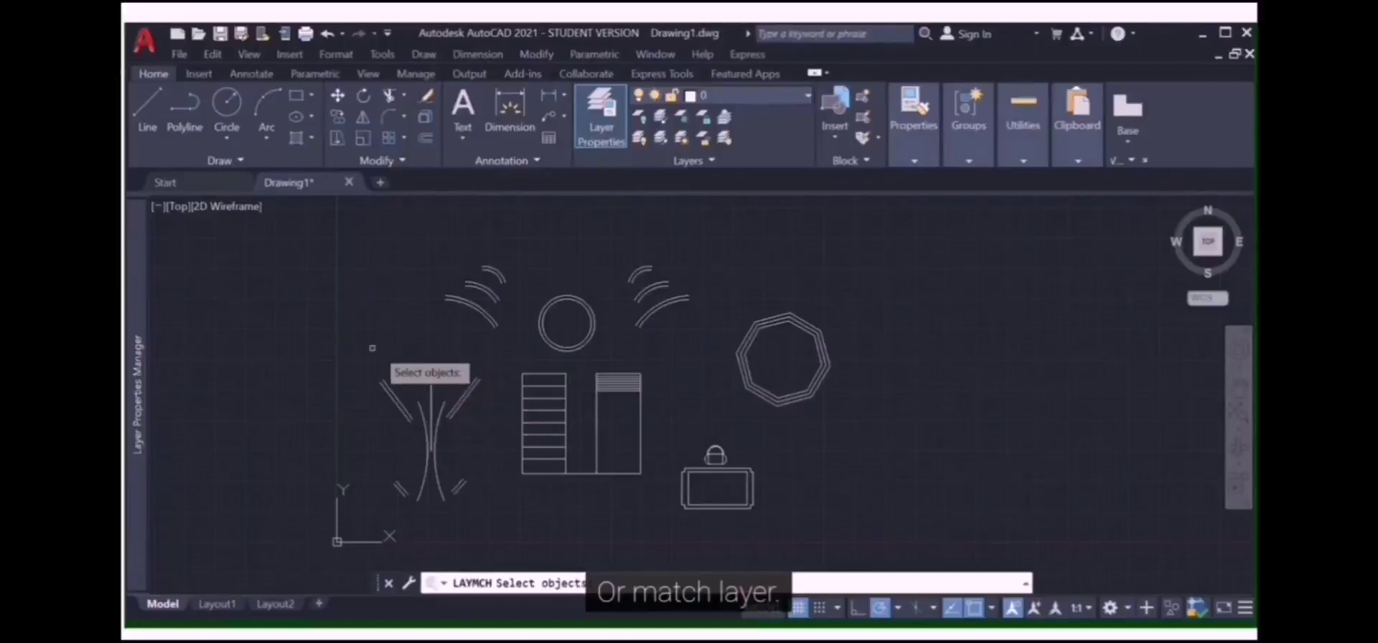
left_click_drag(371, 347, 506, 508)
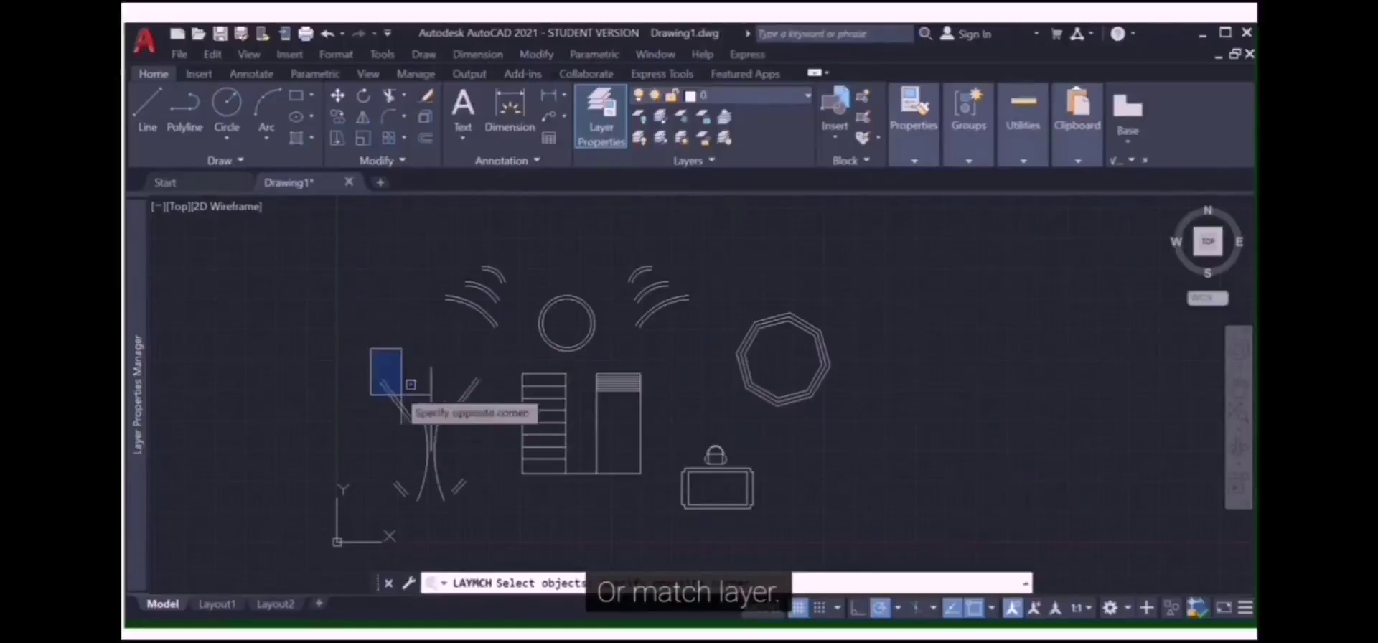
left_click(807, 95)
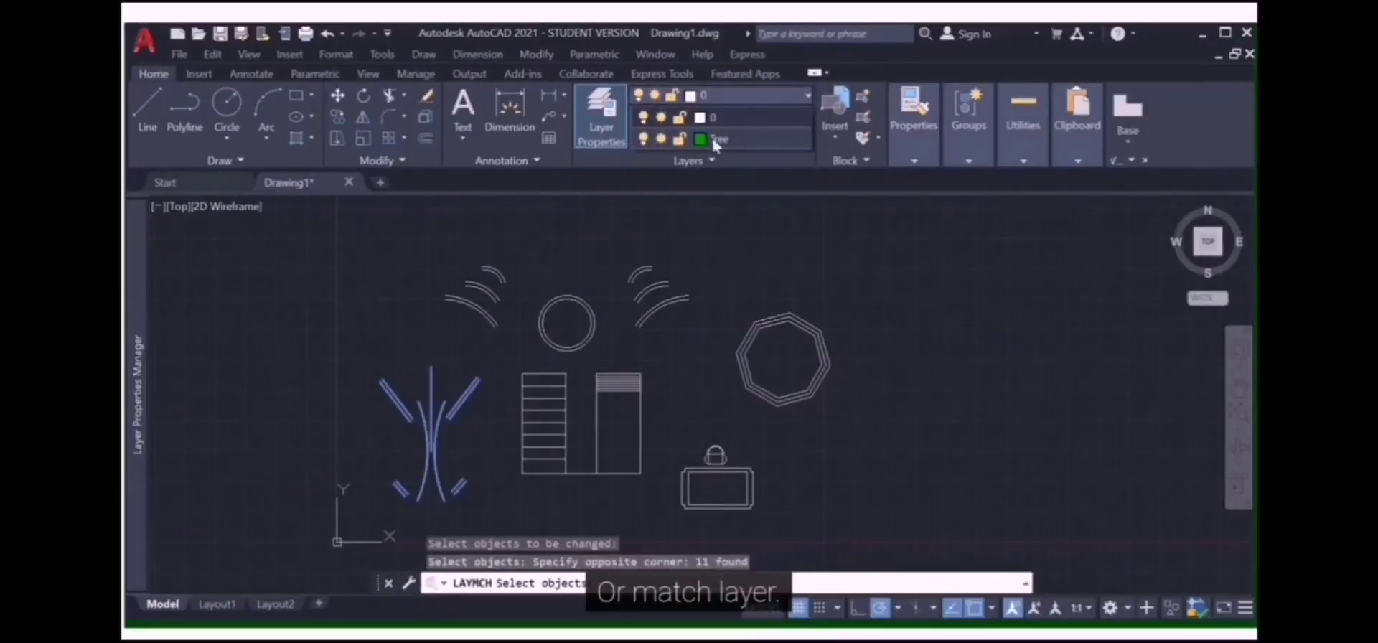
left_click(716, 141)
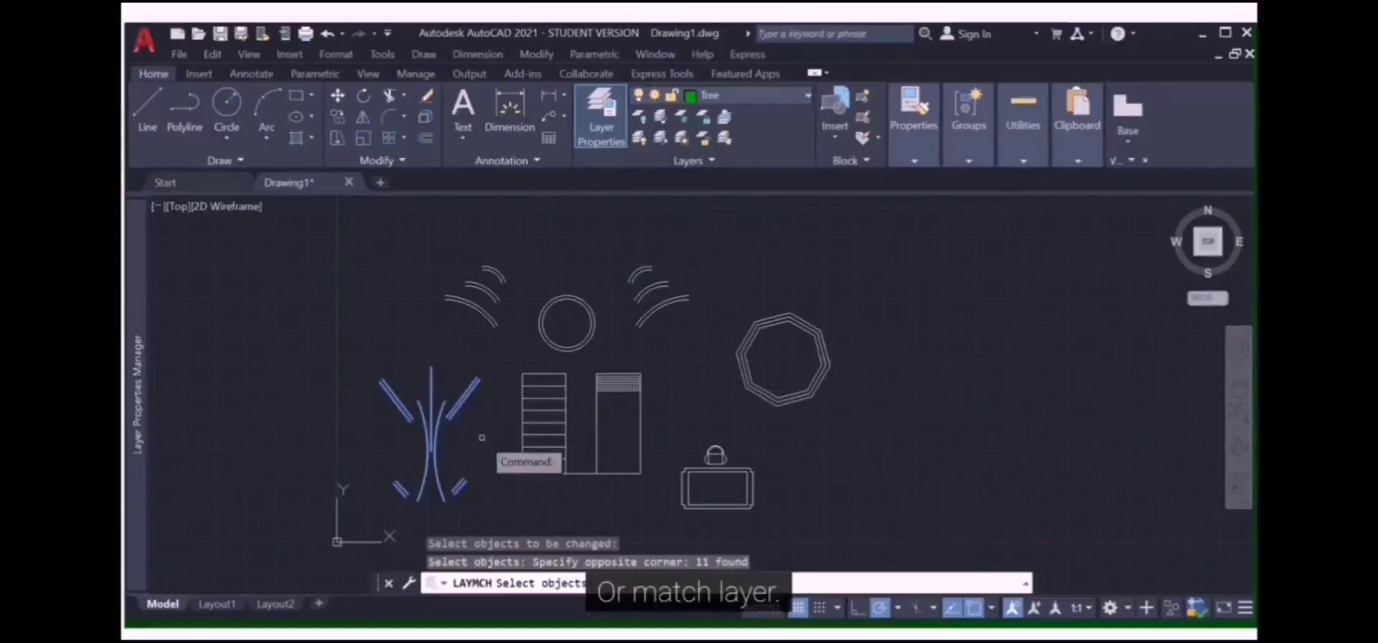
key("Return")
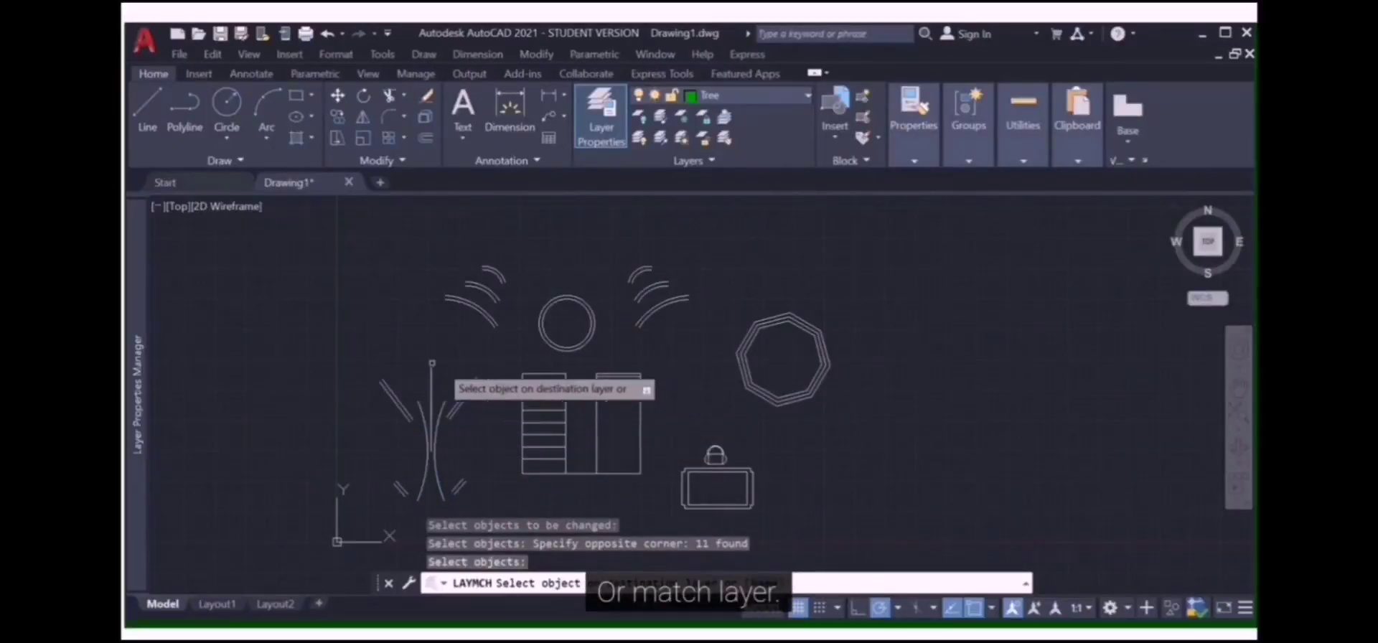
left_click(374, 363)
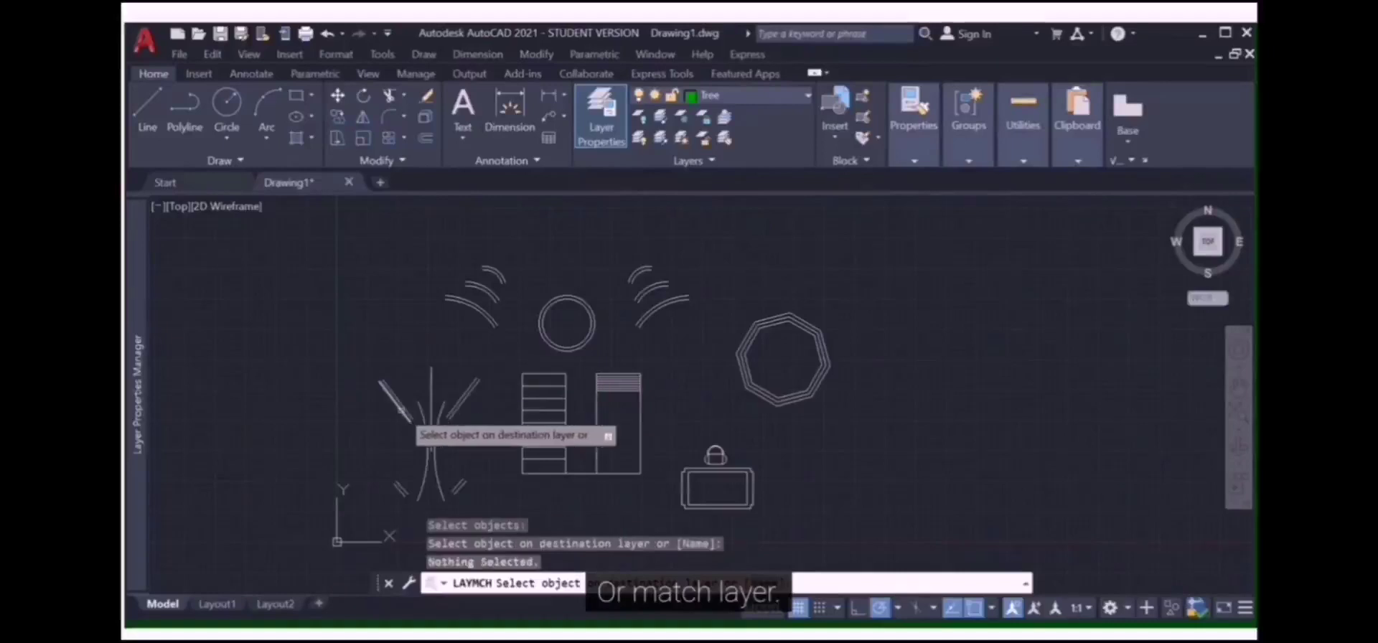
left_click(467, 387)
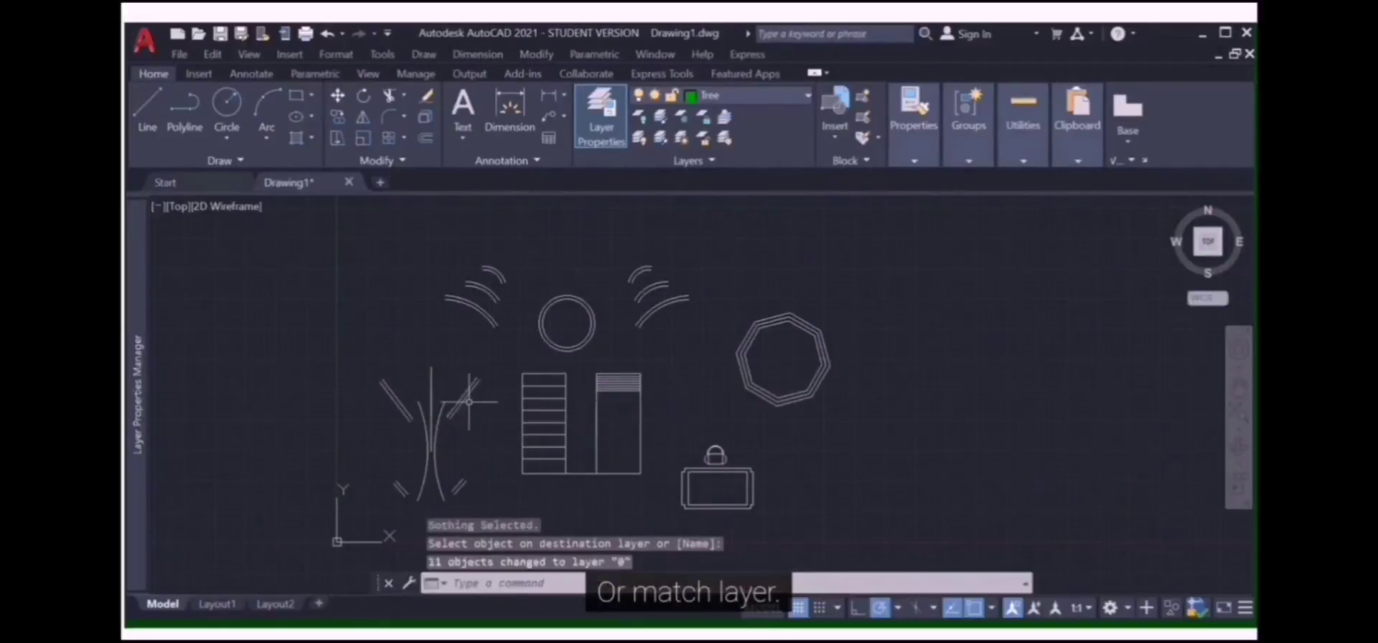
left_click(508, 345)
left_click(349, 532)
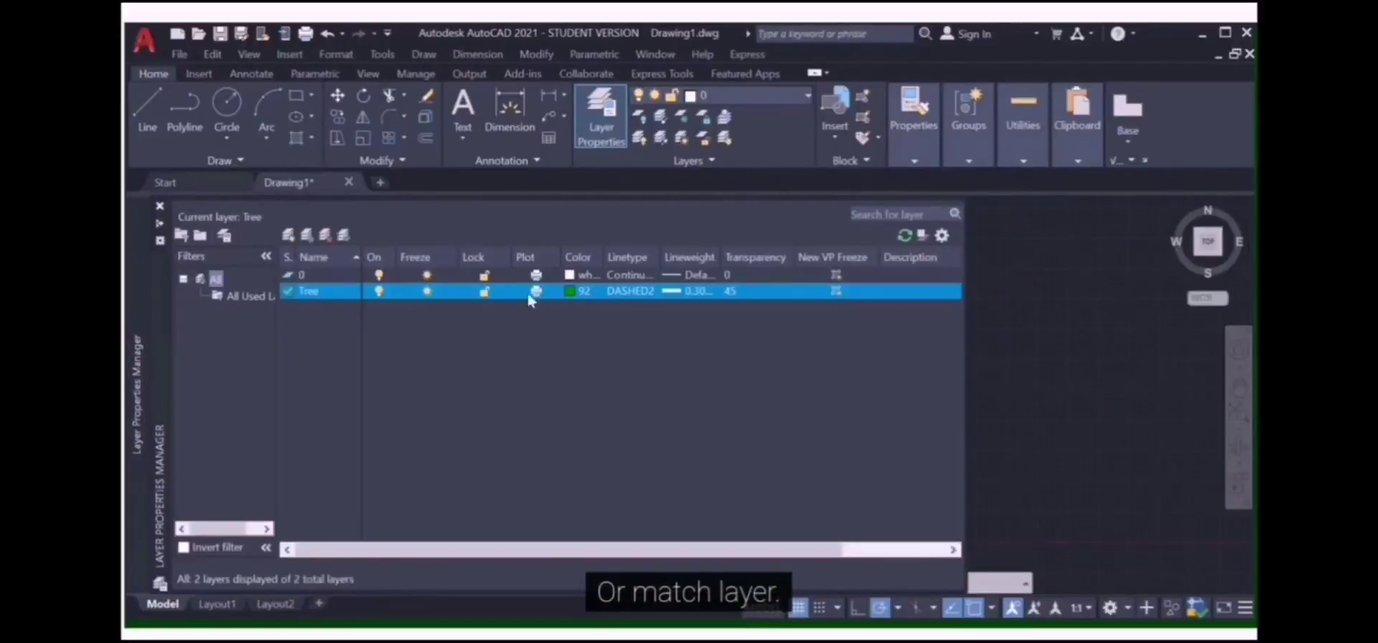
left_click(290, 277)
left_click(292, 290)
left_click(428, 292)
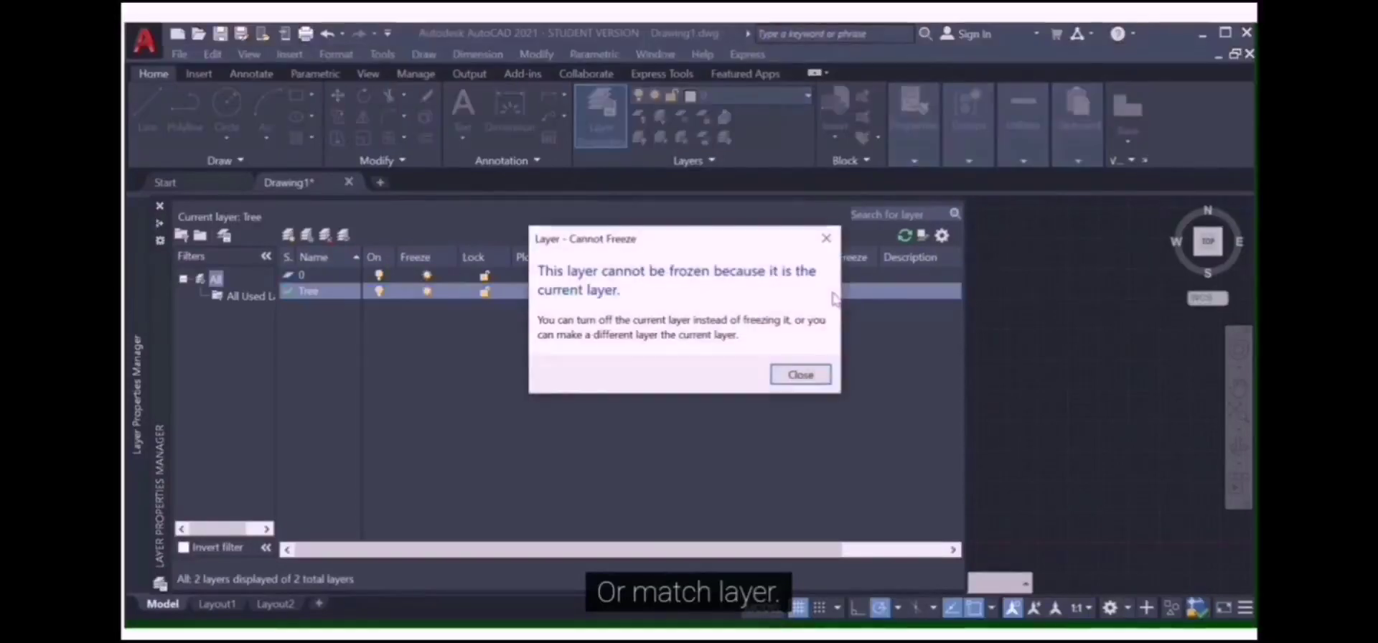
left_click(795, 373)
left_click(998, 262)
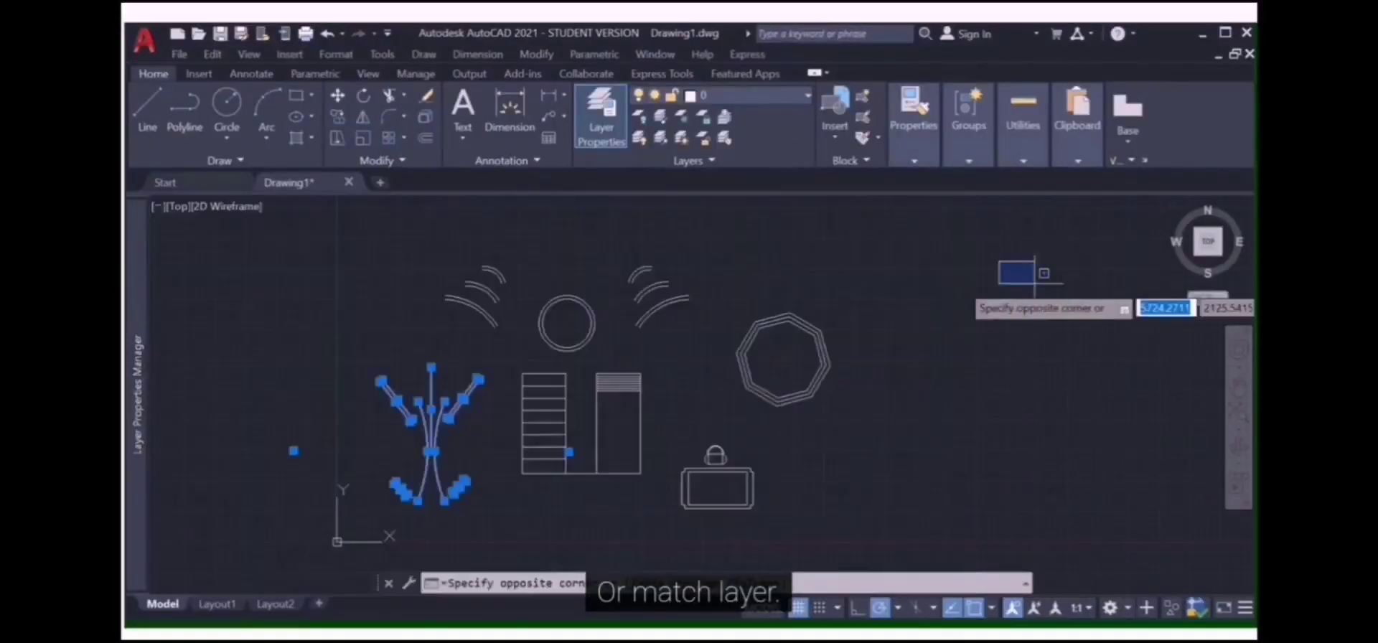
Abandon the stray layer match and undo the earlier move of the tree to layer 0
left_click(977, 303)
type("laymch")
key("Return")
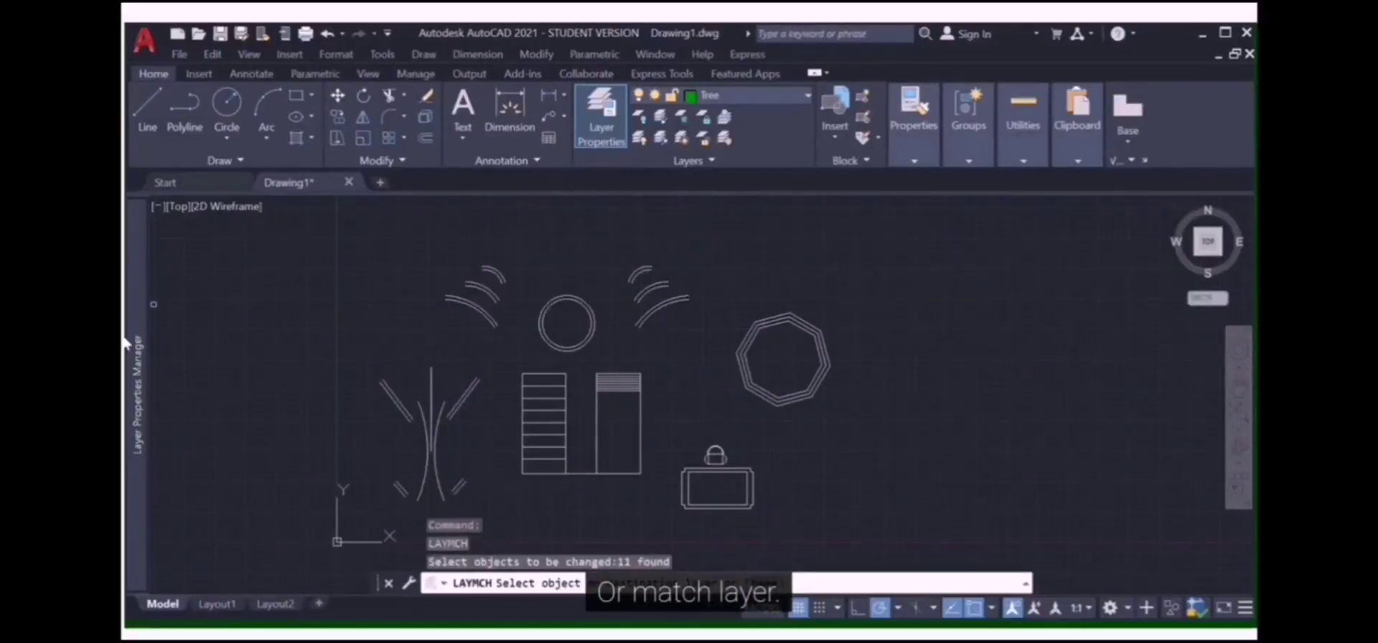
left_click(506, 391)
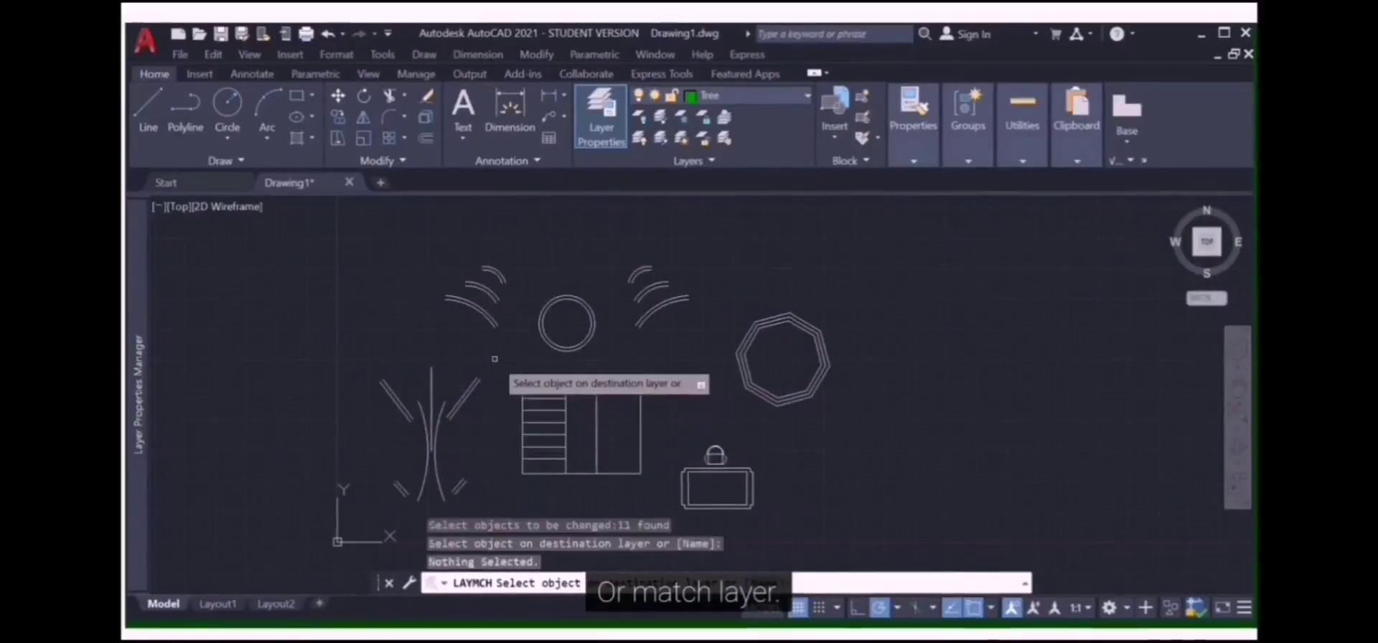
left_click(388, 389)
left_click(388, 389)
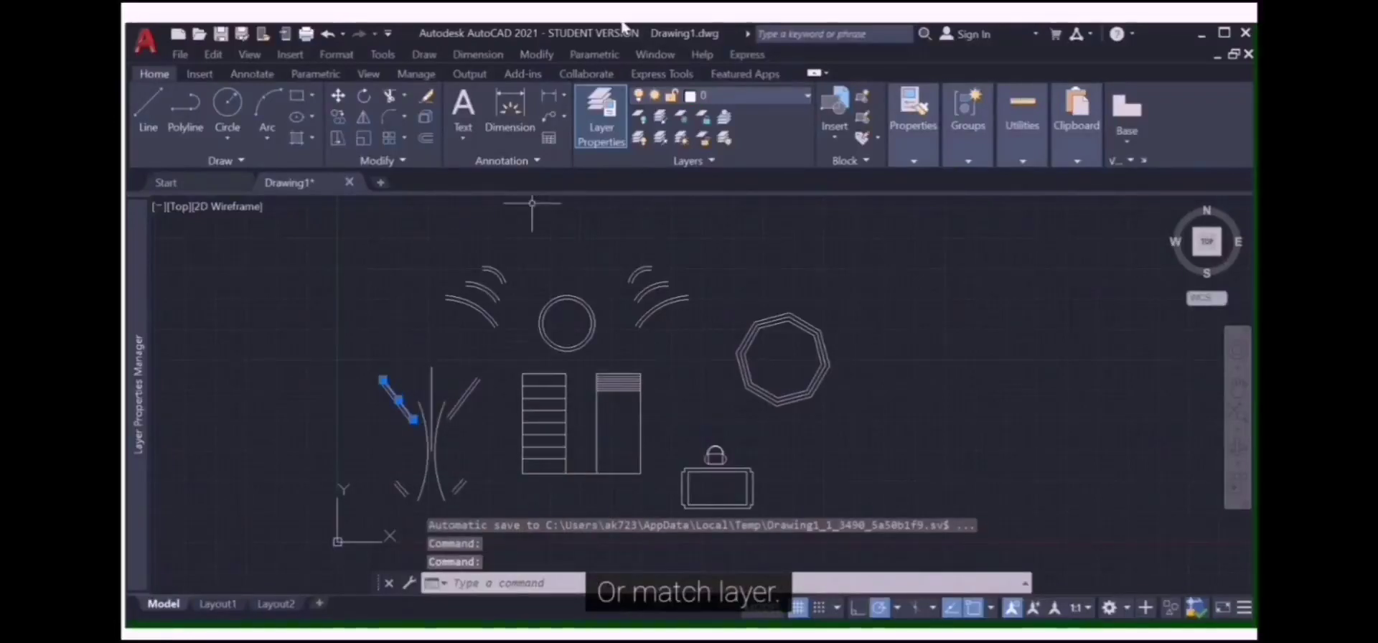
key("ctrl+z")
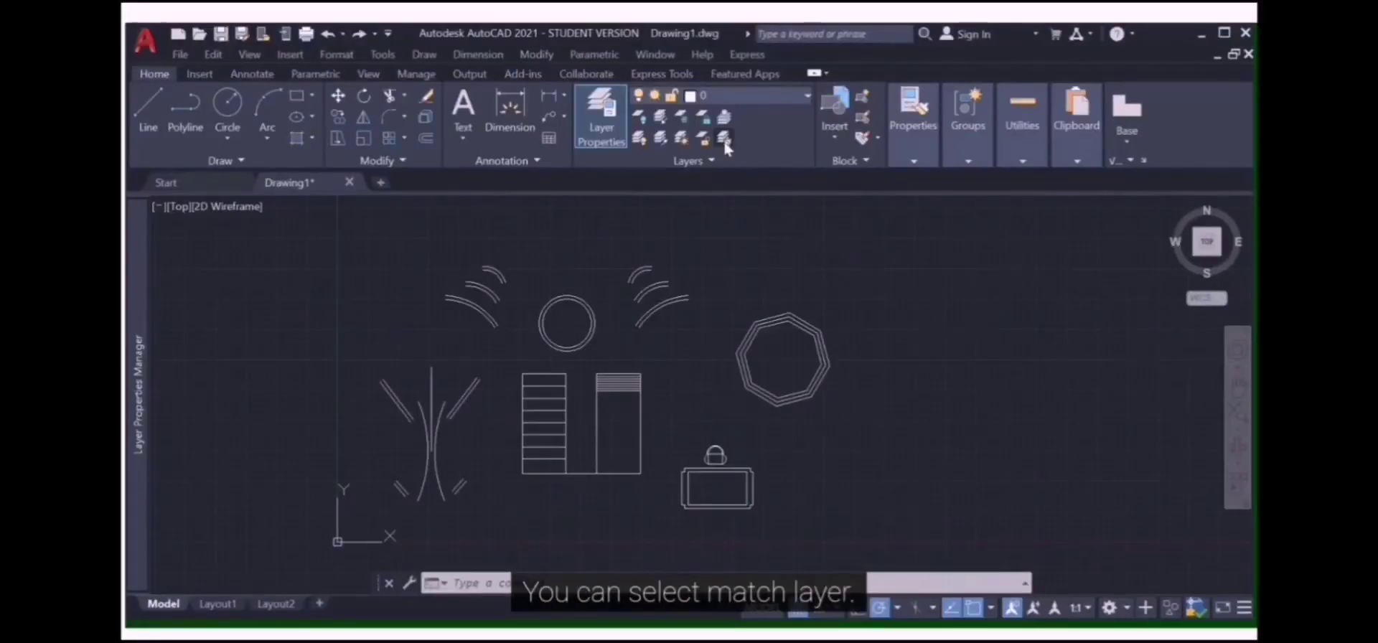
Move the tree's 11 objects onto the Tree layer using Match Layer by name
left_click(721, 140)
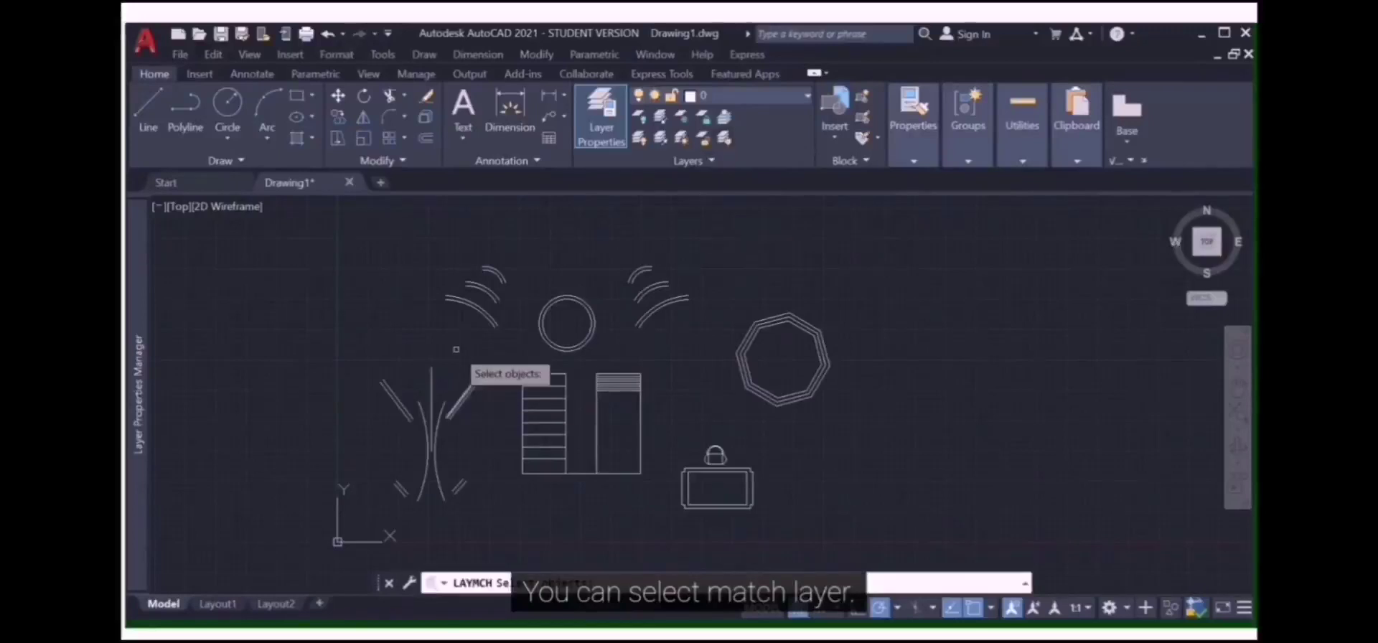
left_click(374, 355)
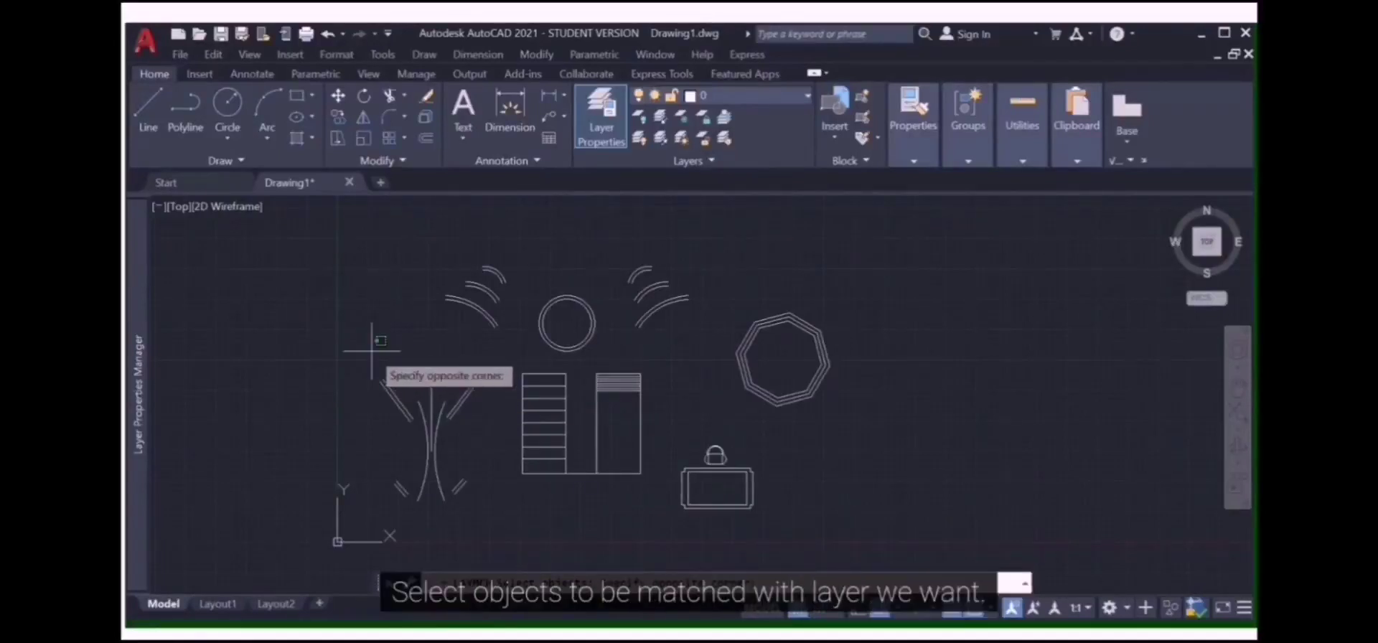
left_click(491, 513)
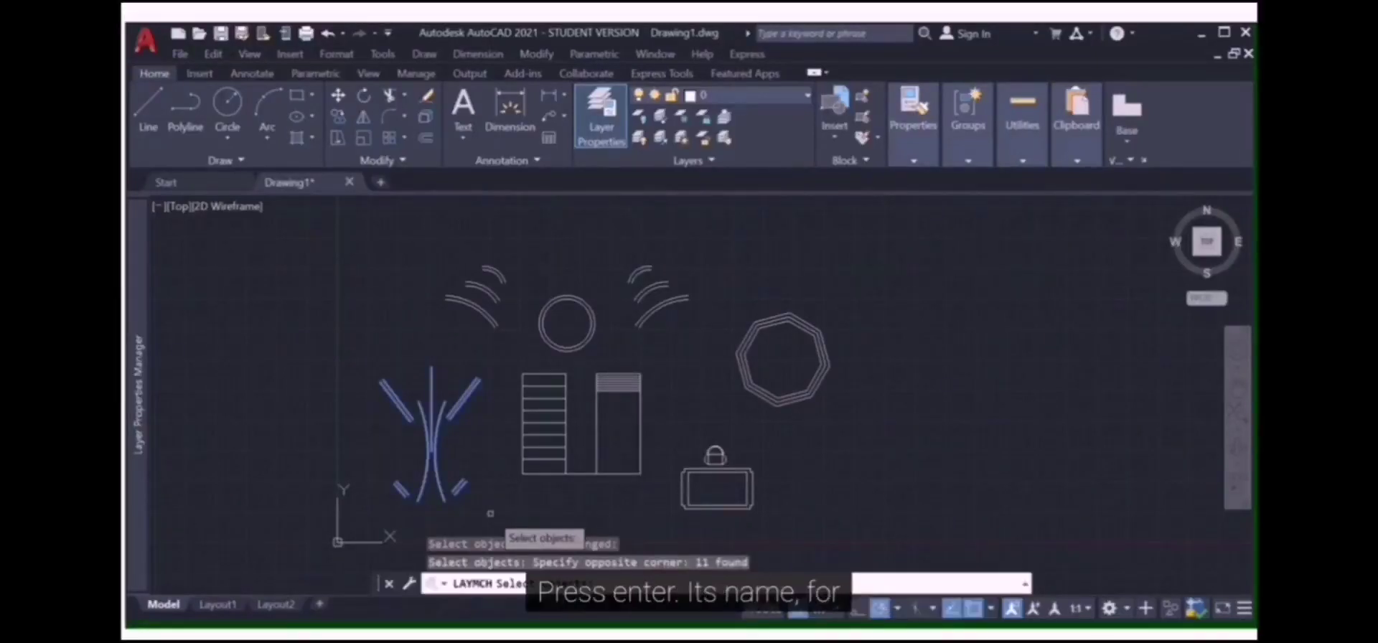
key("Return")
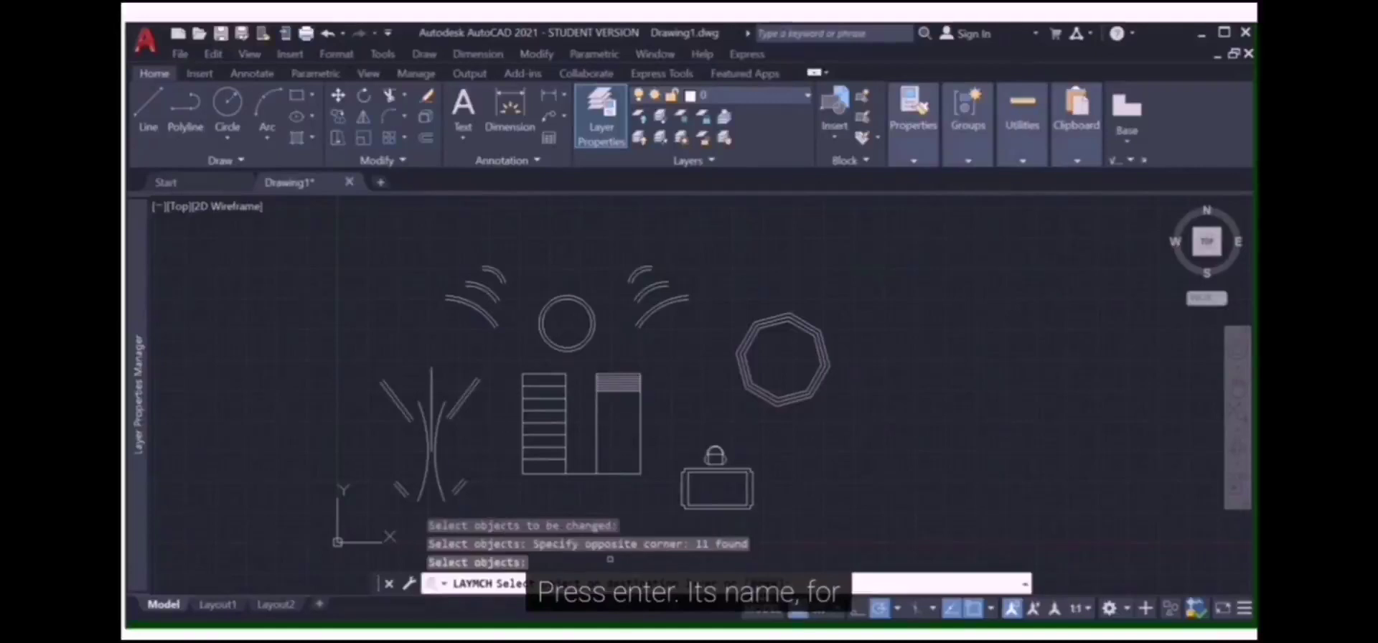
key("Return")
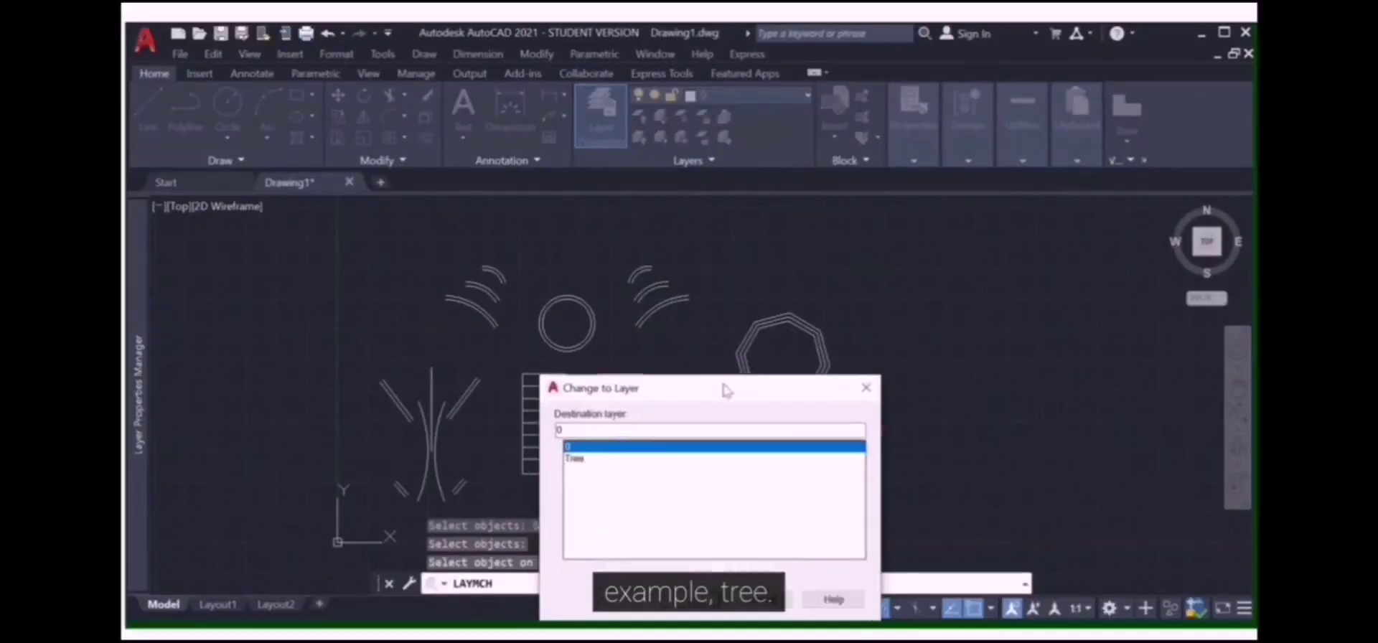
left_click(581, 411)
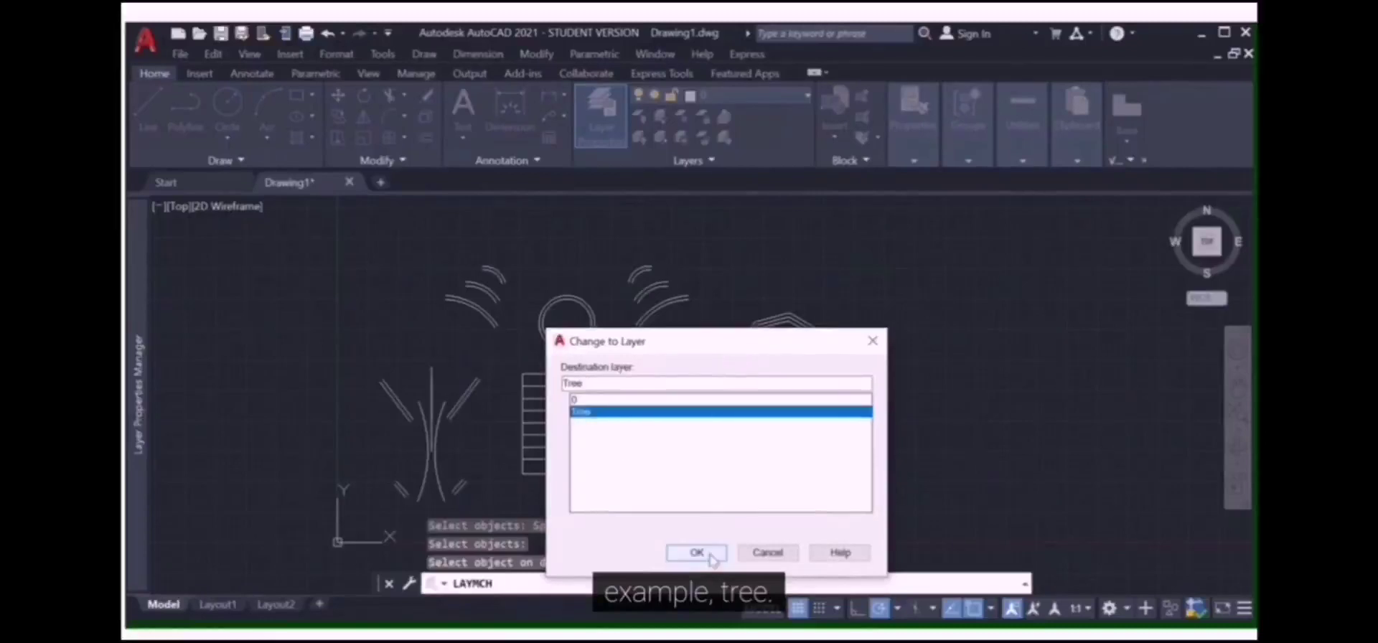
left_click(711, 552)
scroll(442, 466, "up", 4)
scroll(432, 470, "up", 2)
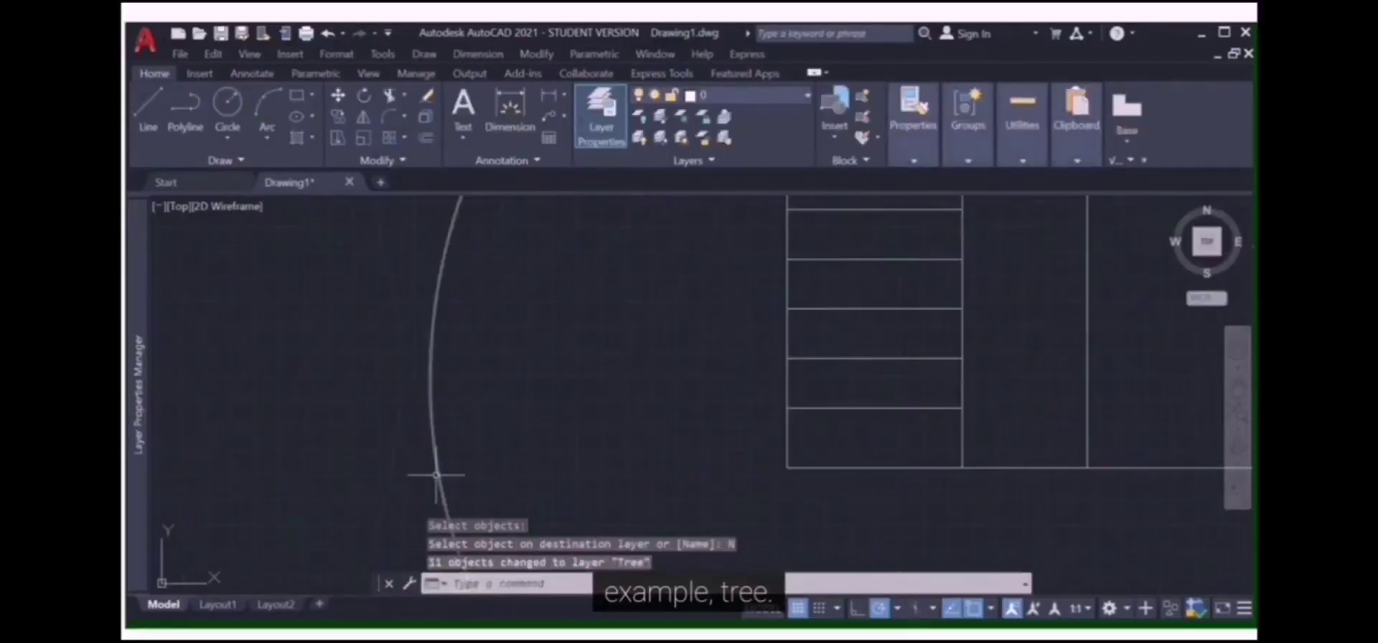
scroll(335, 341, "down", 3)
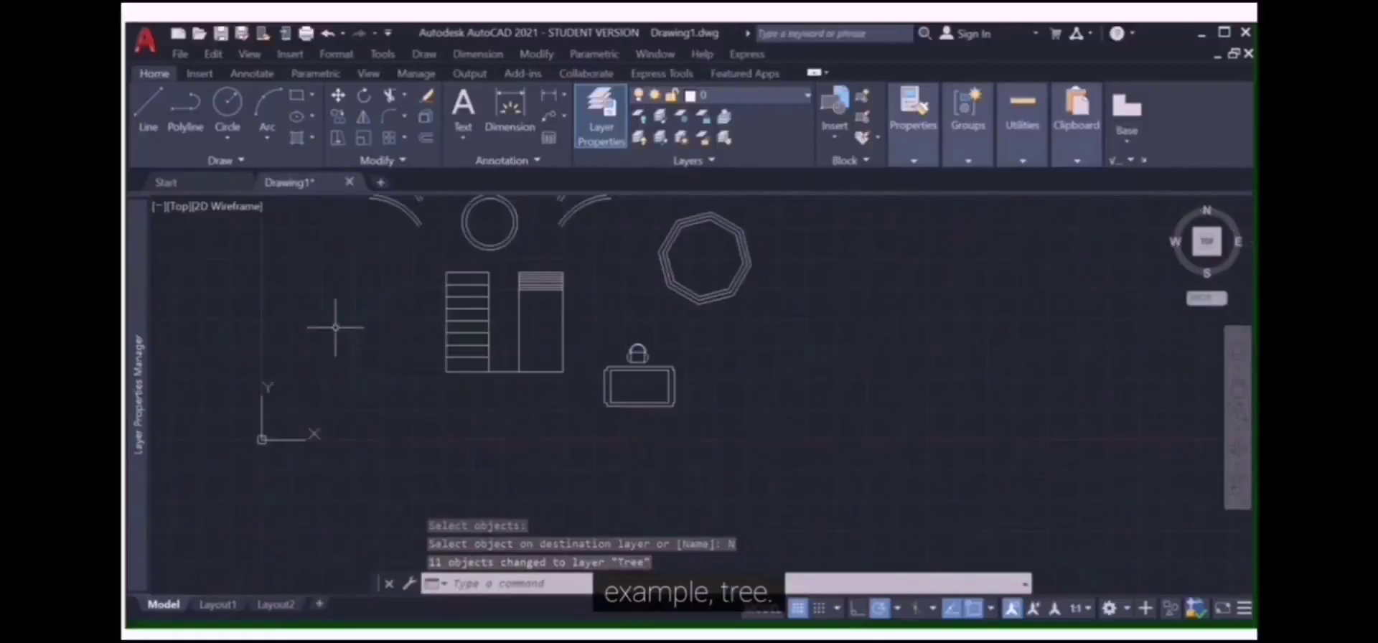
scroll(307, 262, "up", 1)
scroll(307, 262, "up", 1)
scroll(308, 262, "down", 2)
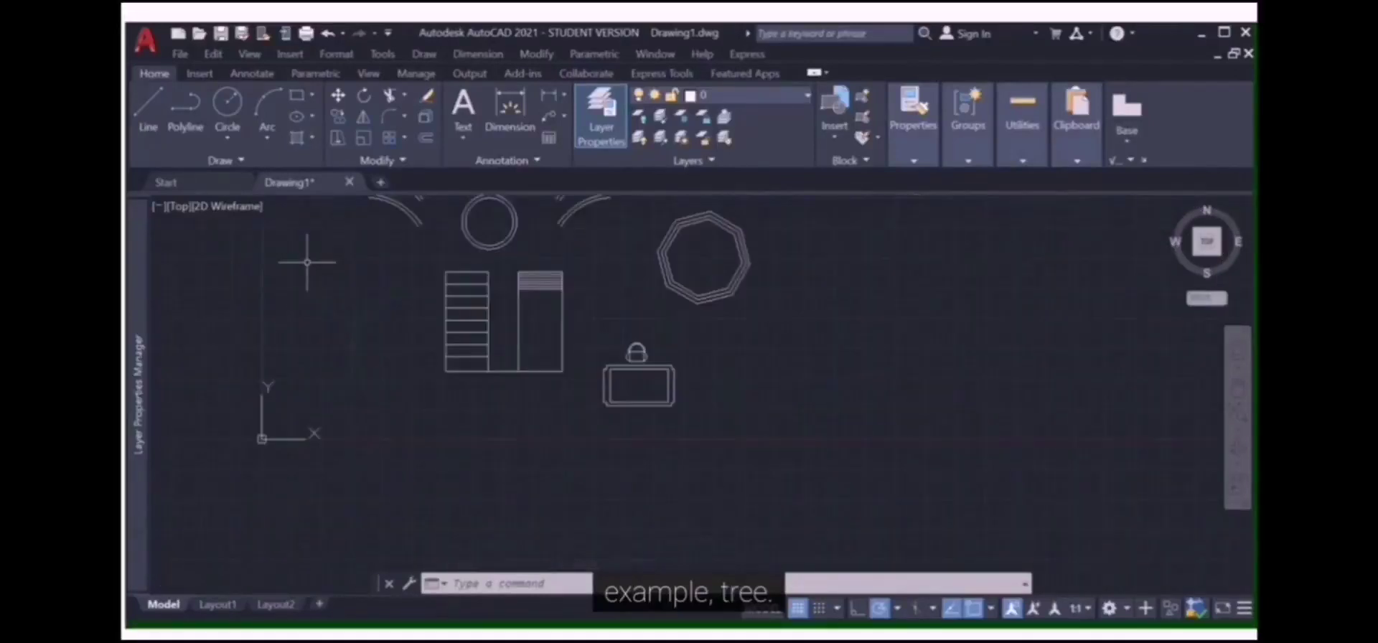
scroll(307, 262, "up", 2)
scroll(307, 262, "down", 2)
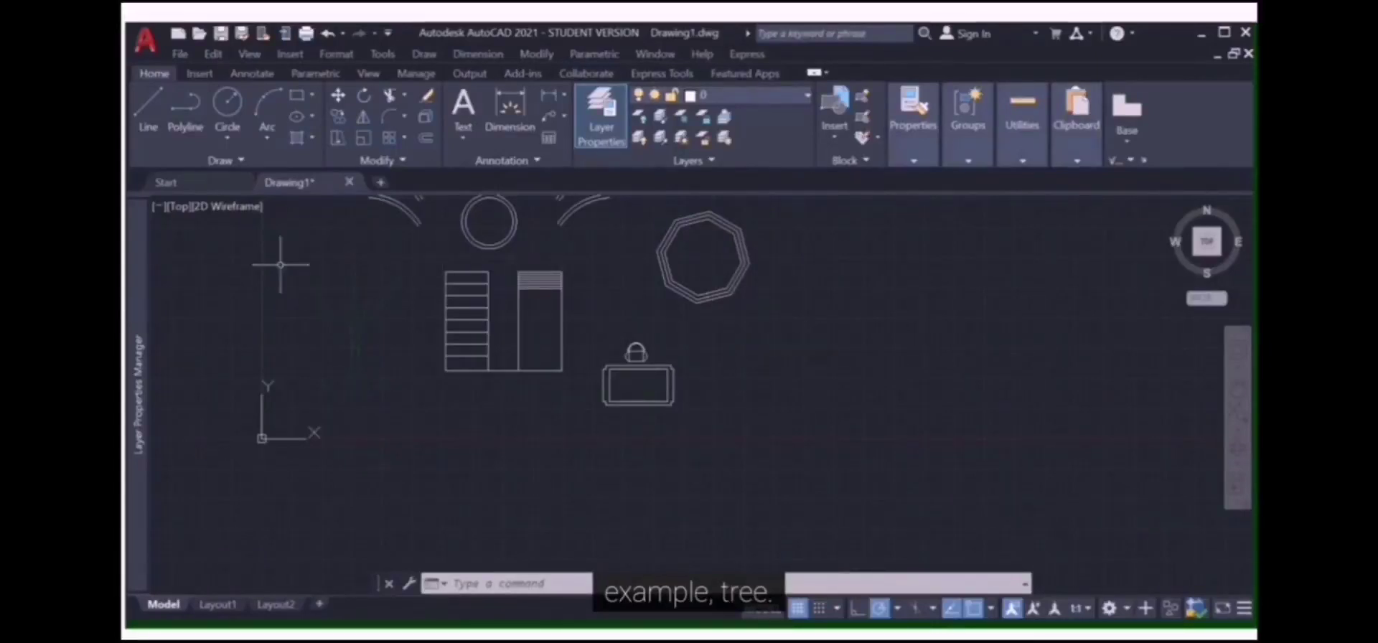
scroll(351, 261, "down", 2)
scroll(351, 261, "up", 2)
scroll(351, 261, "up", 4)
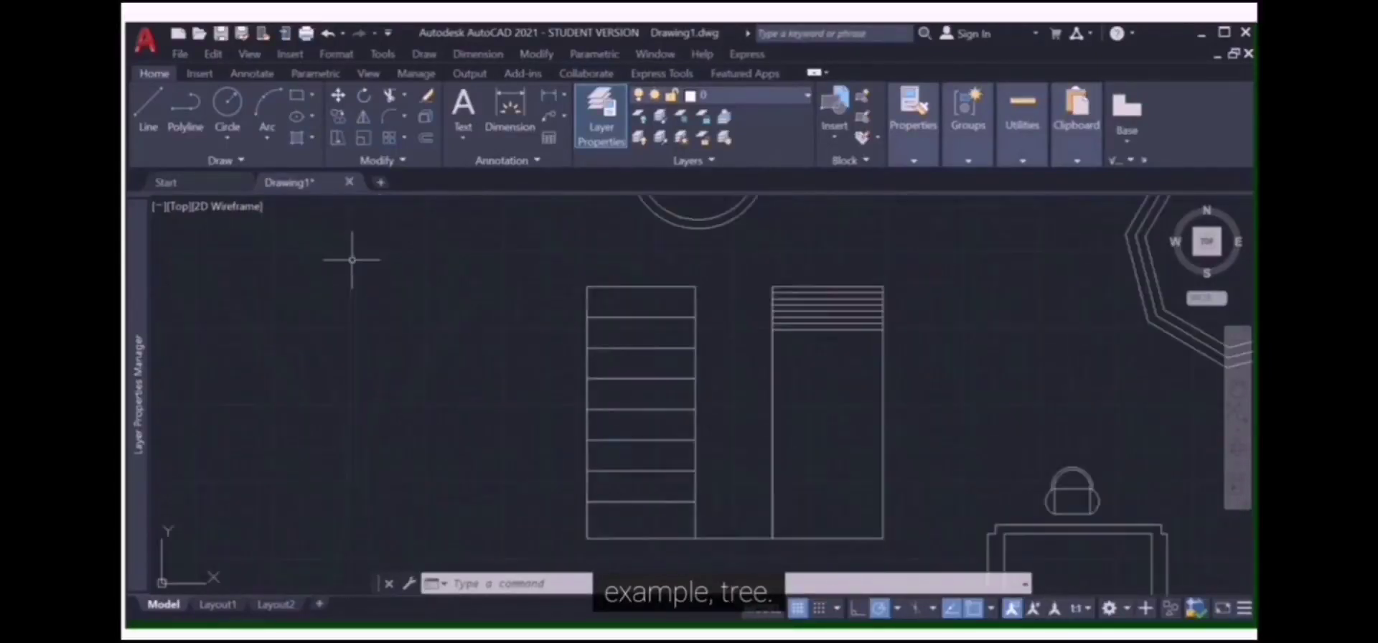
scroll(357, 256, "down", 2)
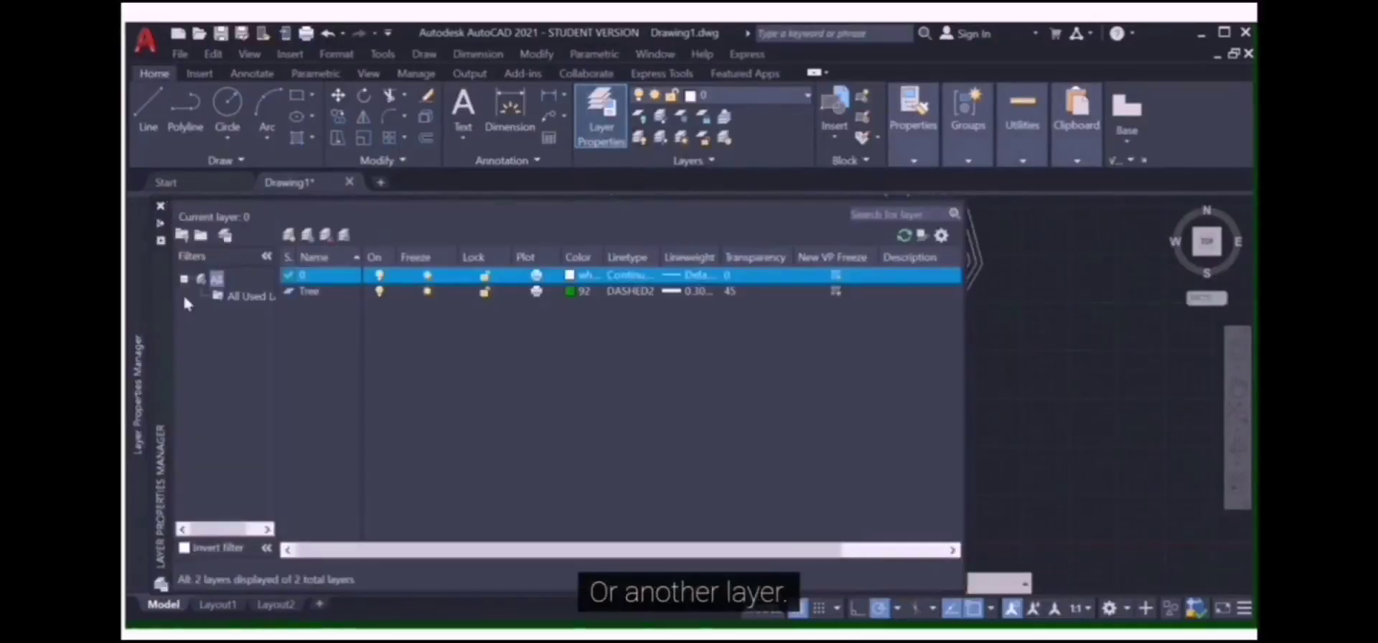
Create a new layer named Chair
left_click(289, 235)
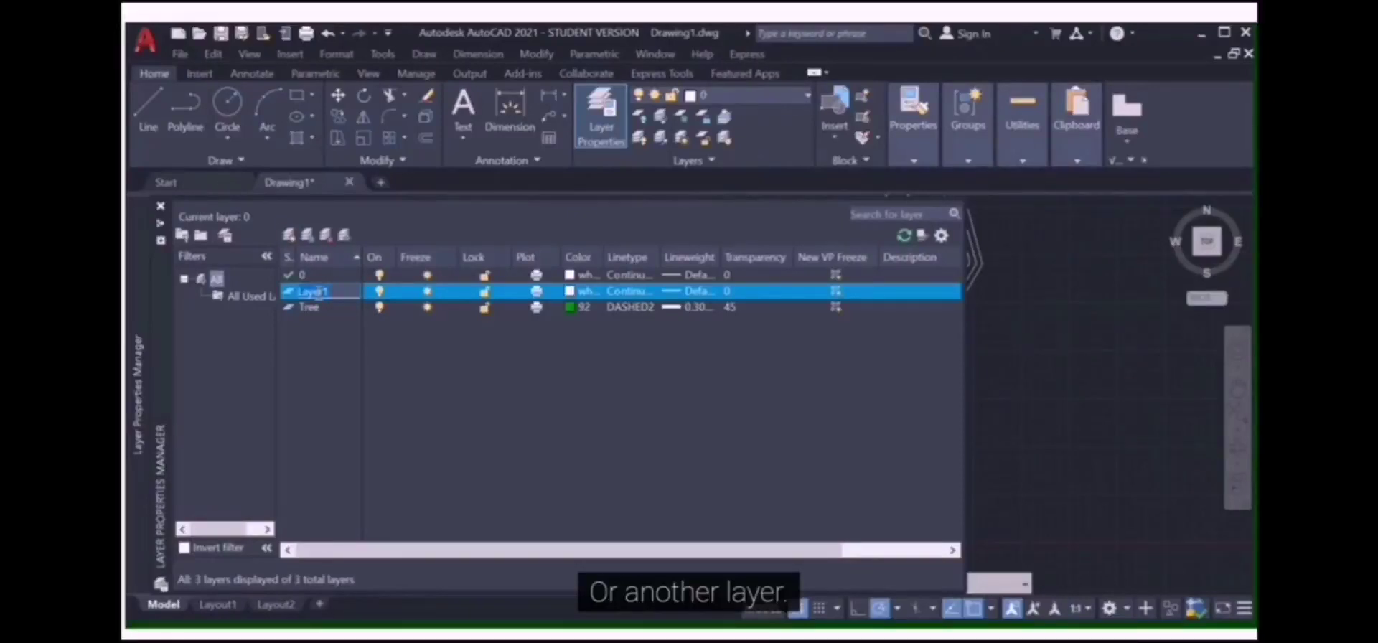
type("Z")
key("BackSpace")
type("C")
type("hai")
type("r")
key("Return")
Give the Chair layer colour 25 and the ACAD_ISO07W100 dotted linetype
left_click(571, 292)
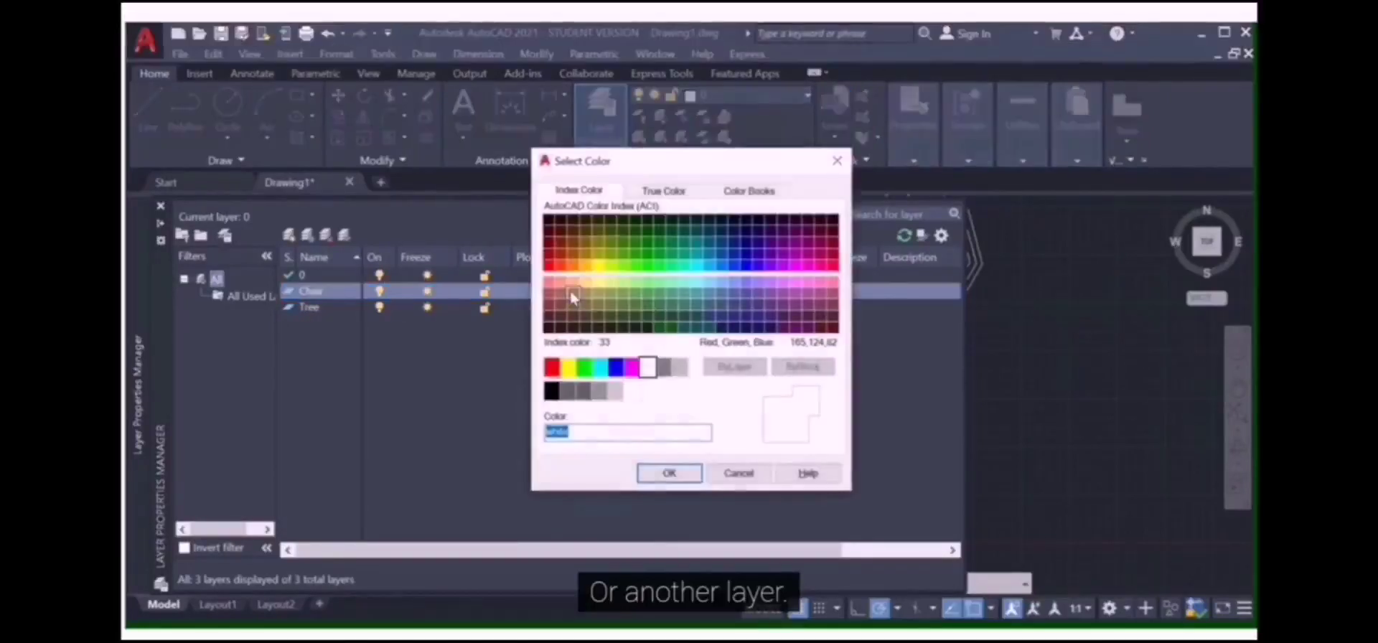
left_click(567, 305)
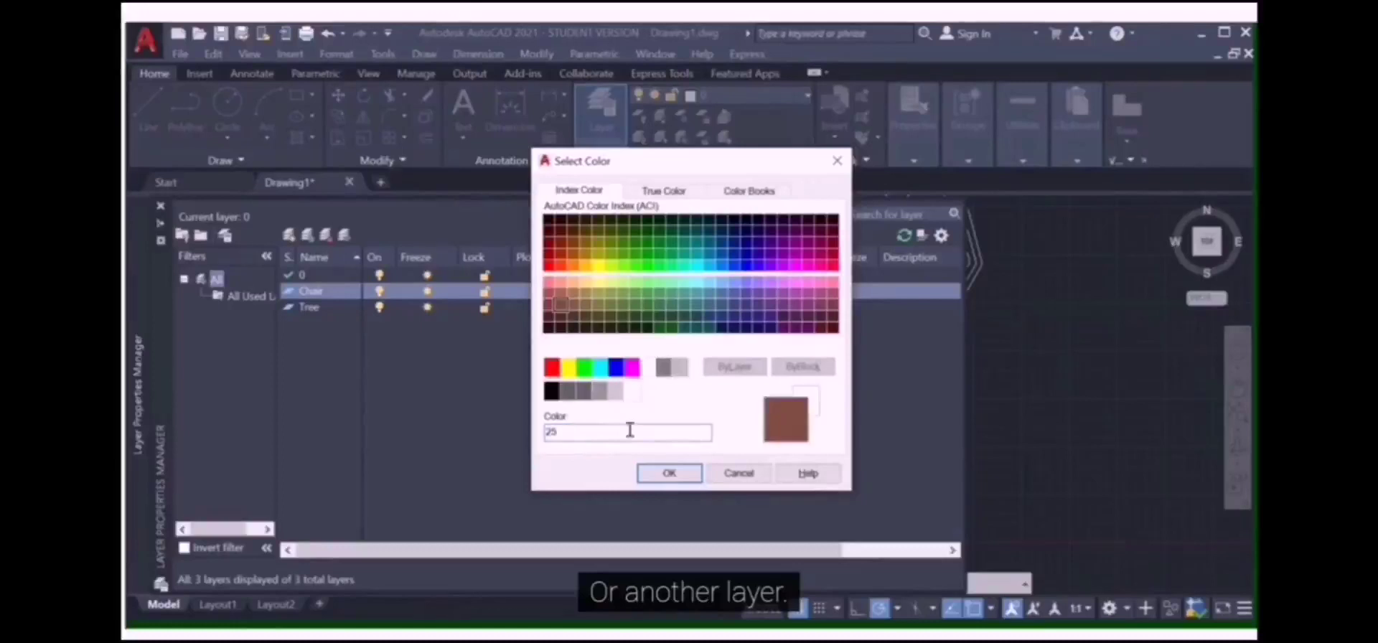
left_click(650, 472)
left_click(629, 291)
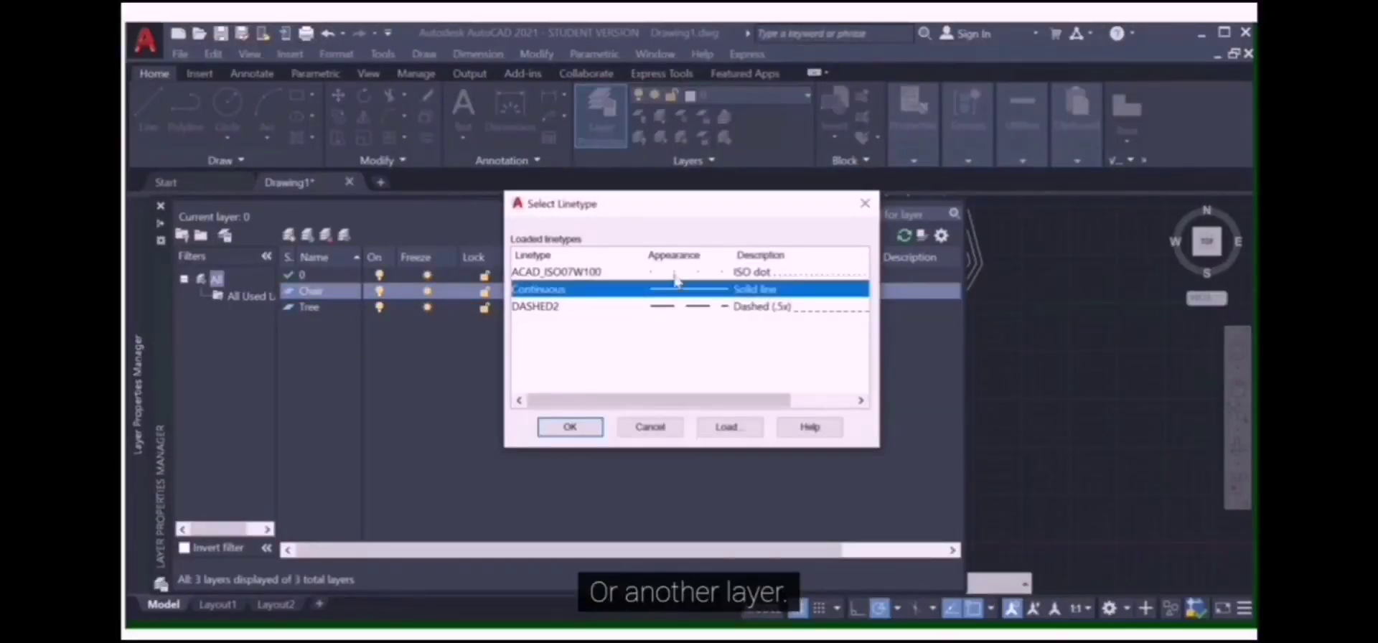
left_click(693, 272)
left_click(600, 429)
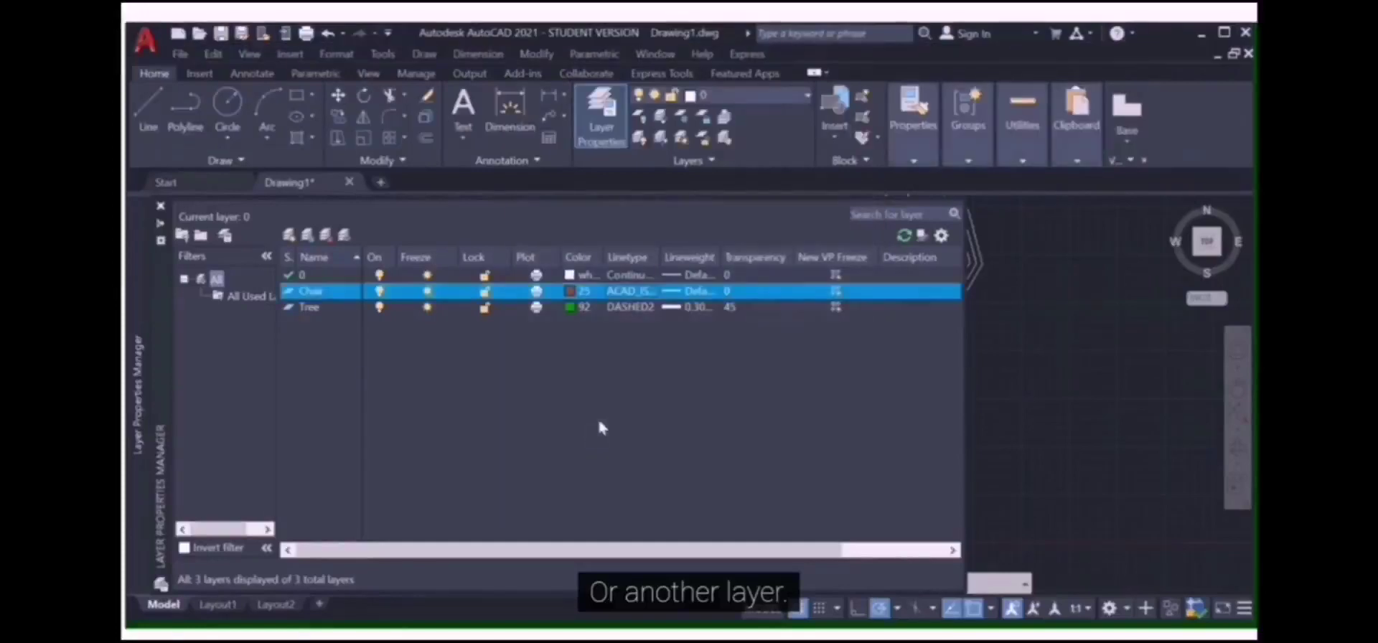
Set the Chair layer's lineweight to 0.50 mm
left_click(695, 300)
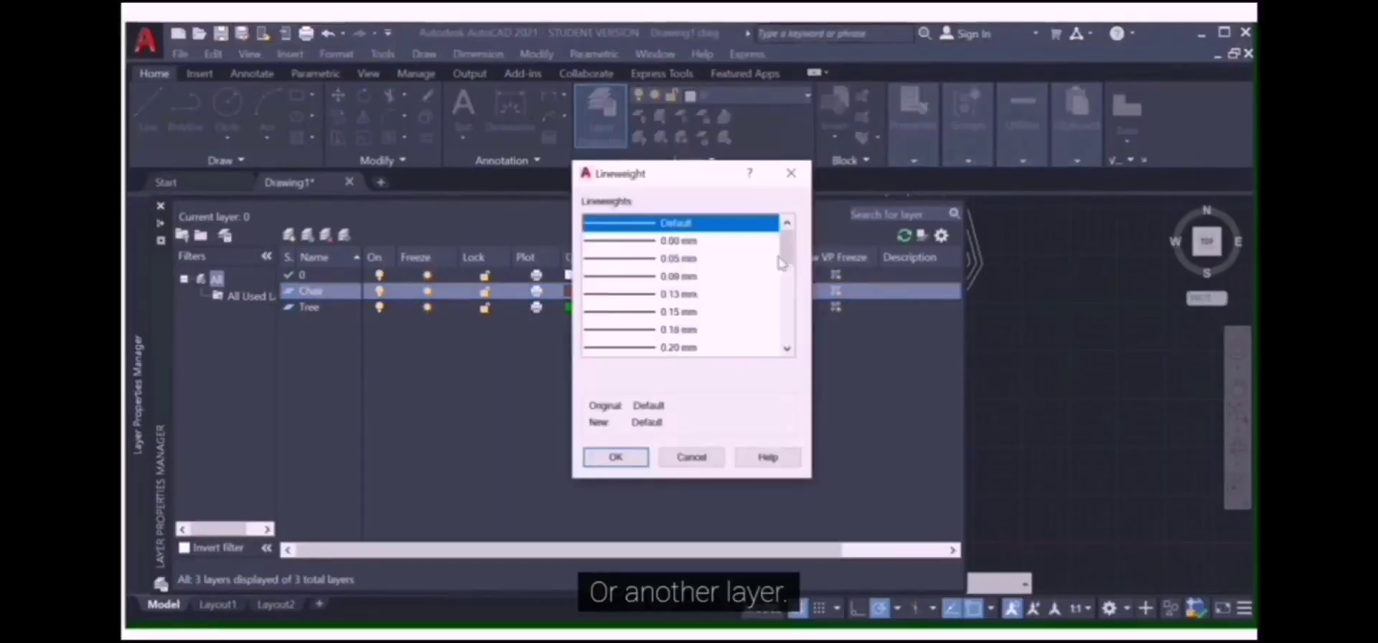
left_click_drag(785, 237, 798, 321)
scroll(798, 321, "up", 1)
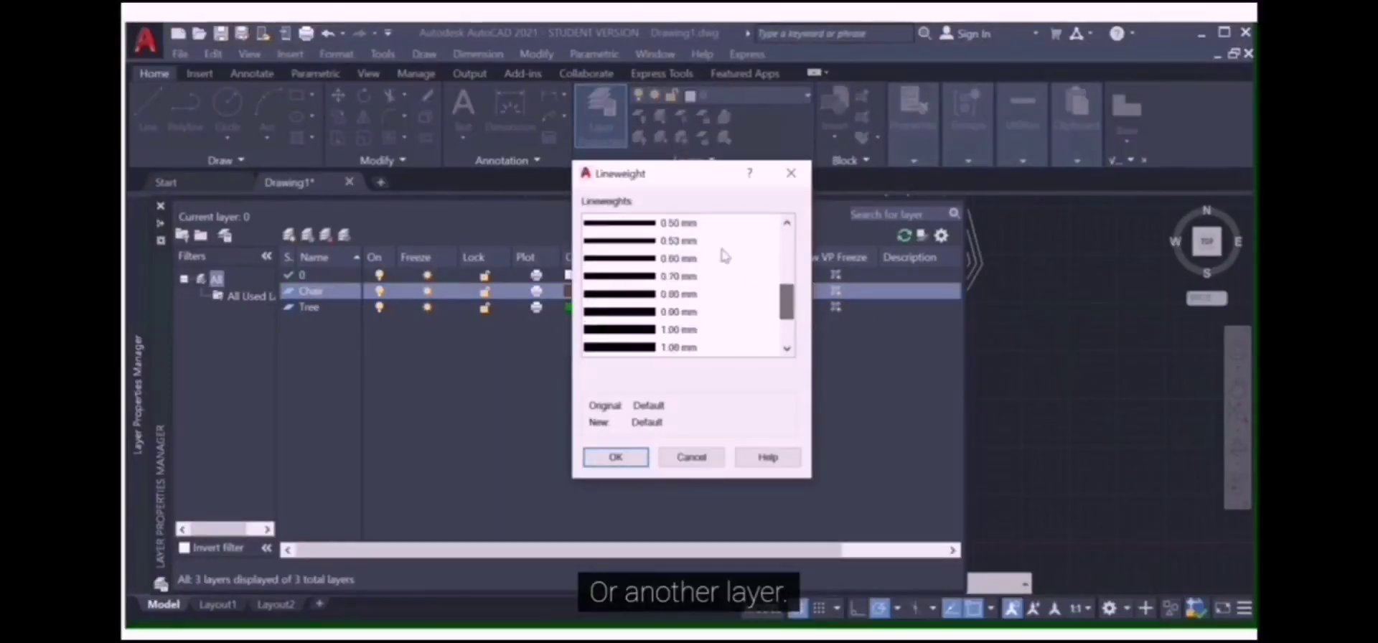
left_click(661, 224)
left_click(646, 458)
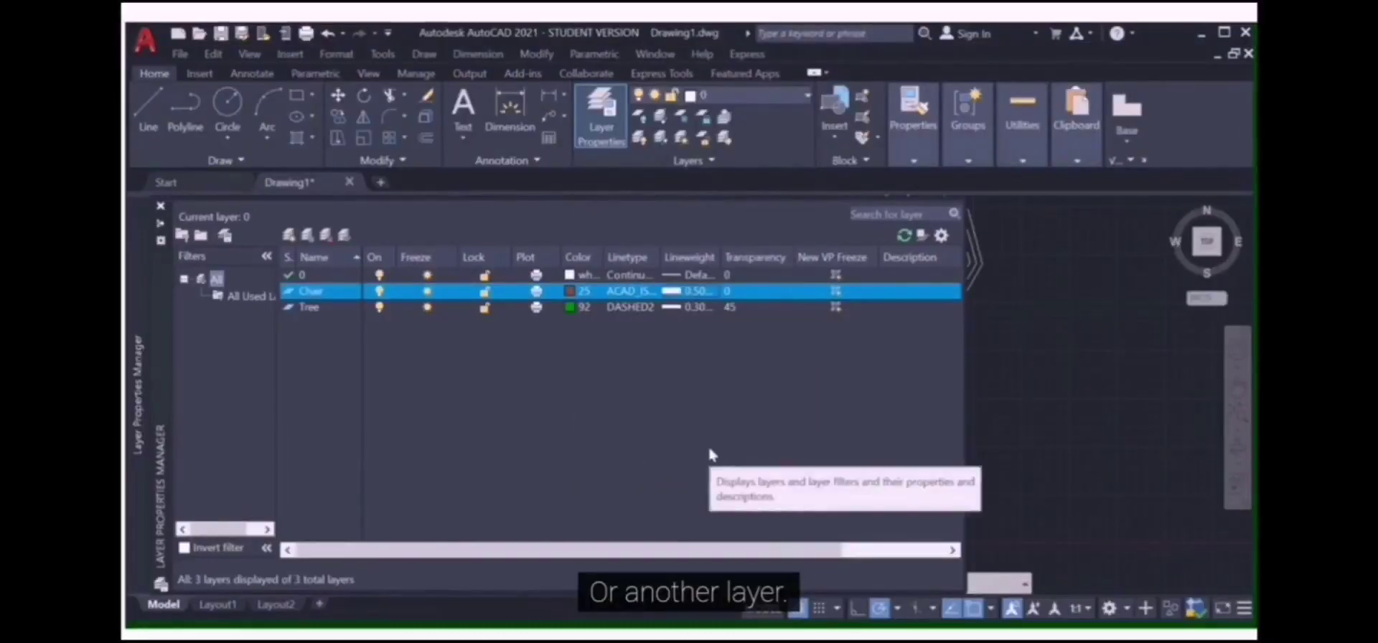
Start LAYMCH and crossing-select the desk and chair as the objects to move
left_click(1031, 335)
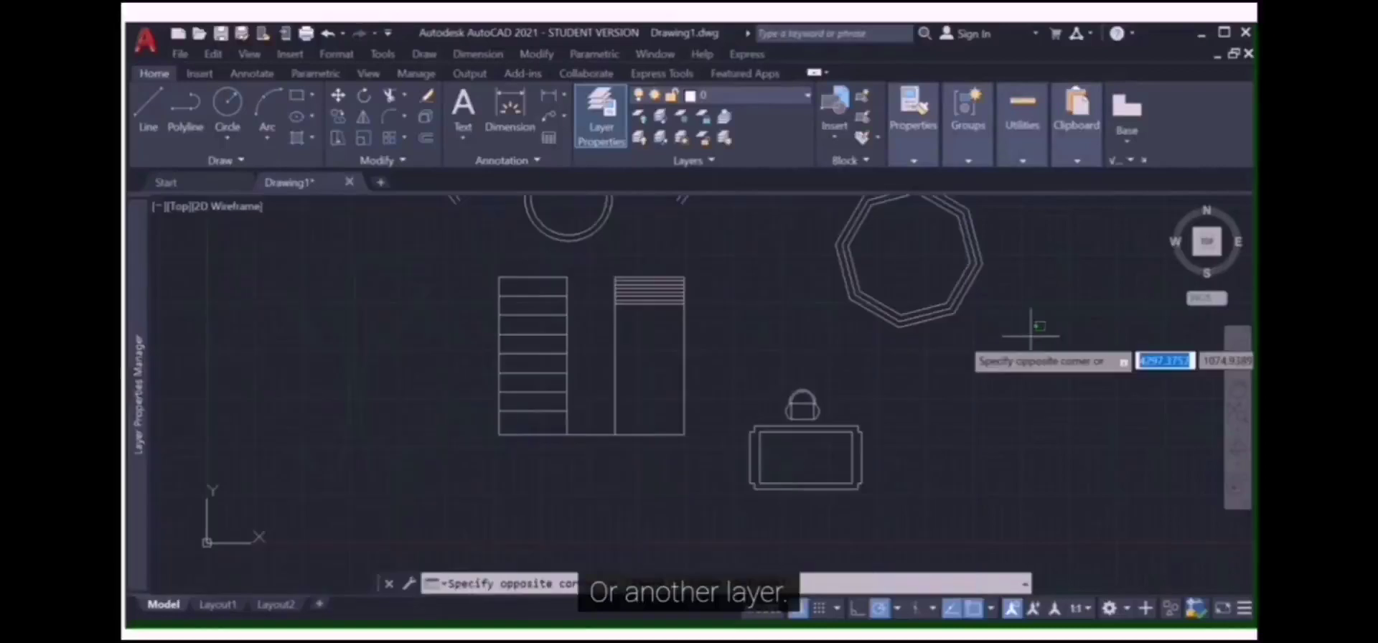
left_click(963, 371)
left_click(725, 137)
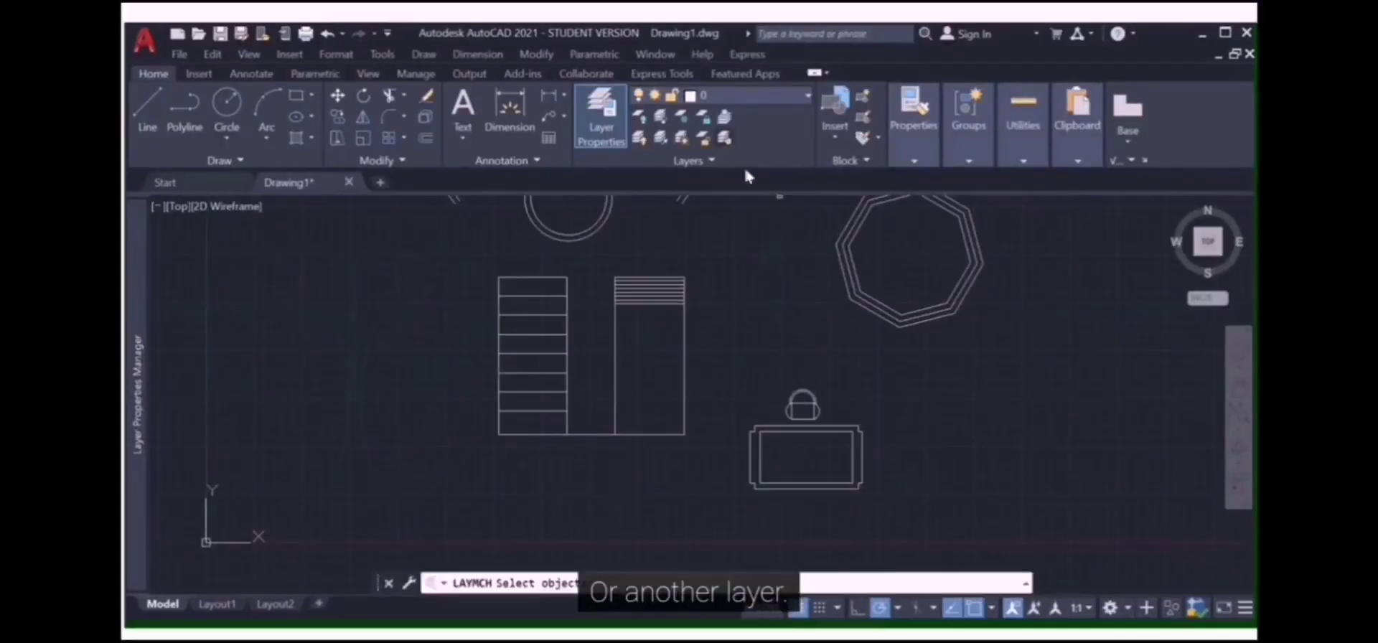
left_click(868, 369)
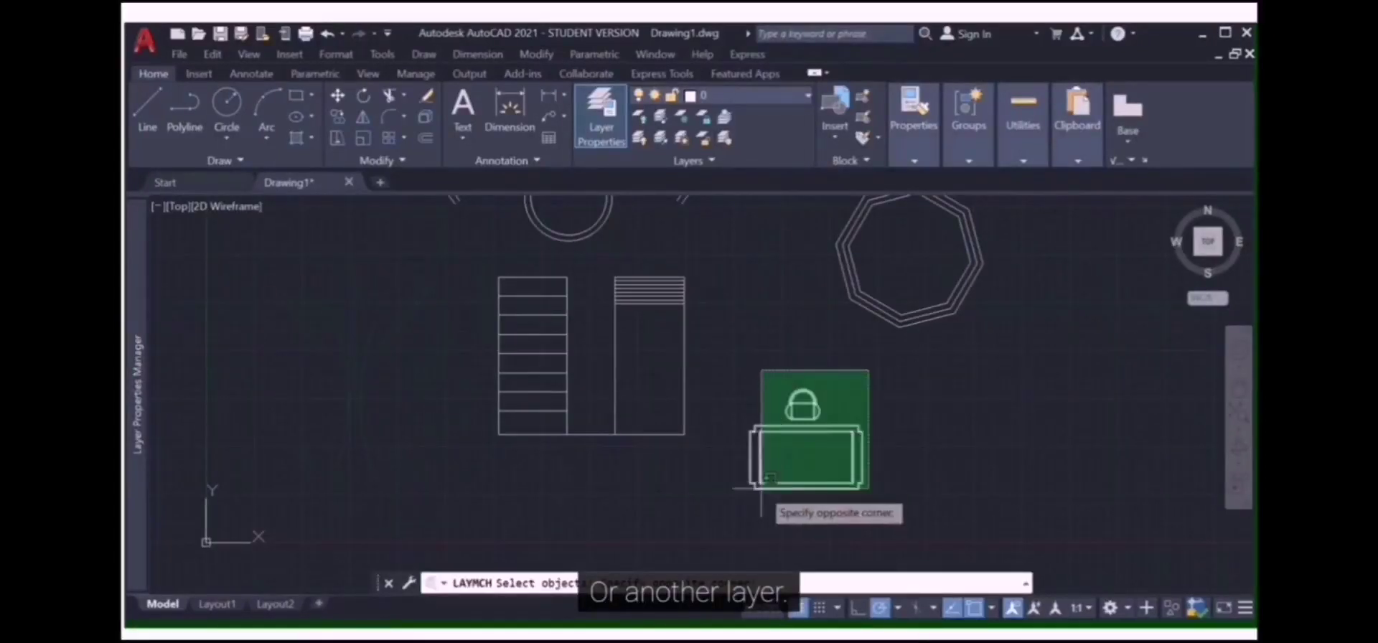
left_click(714, 513)
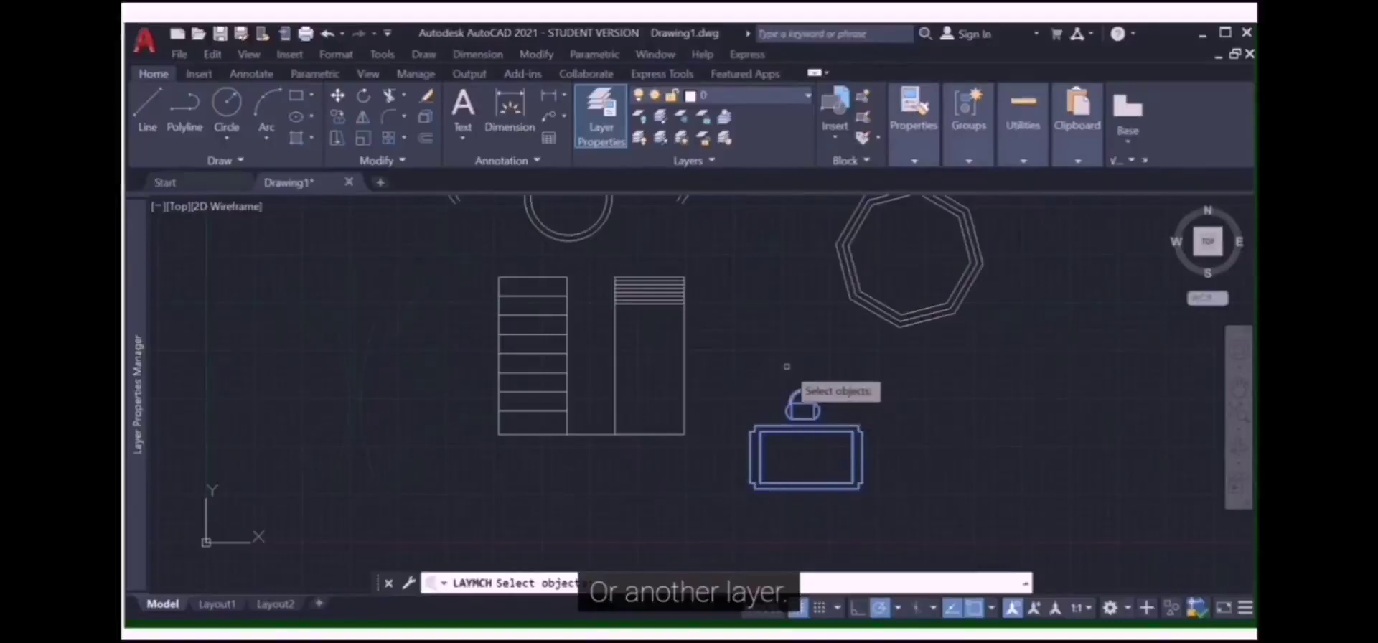
key("Return")
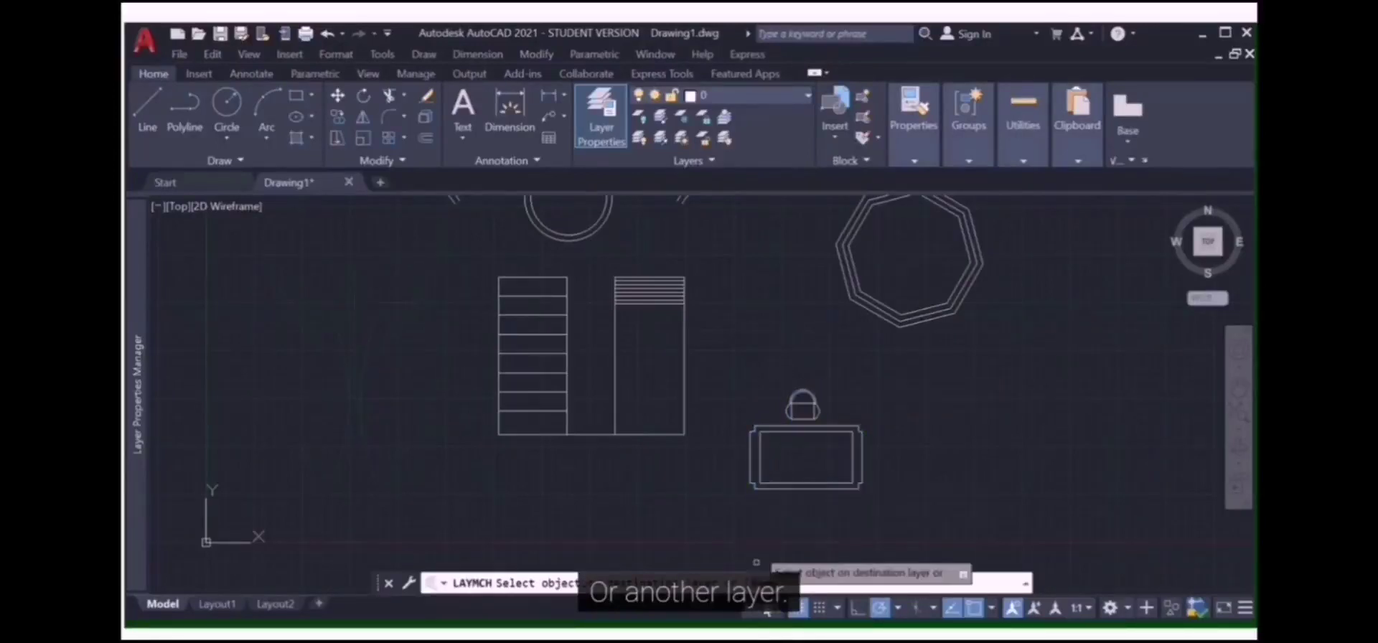
Send the selected desk and chair to the Chair layer
left_click(771, 582)
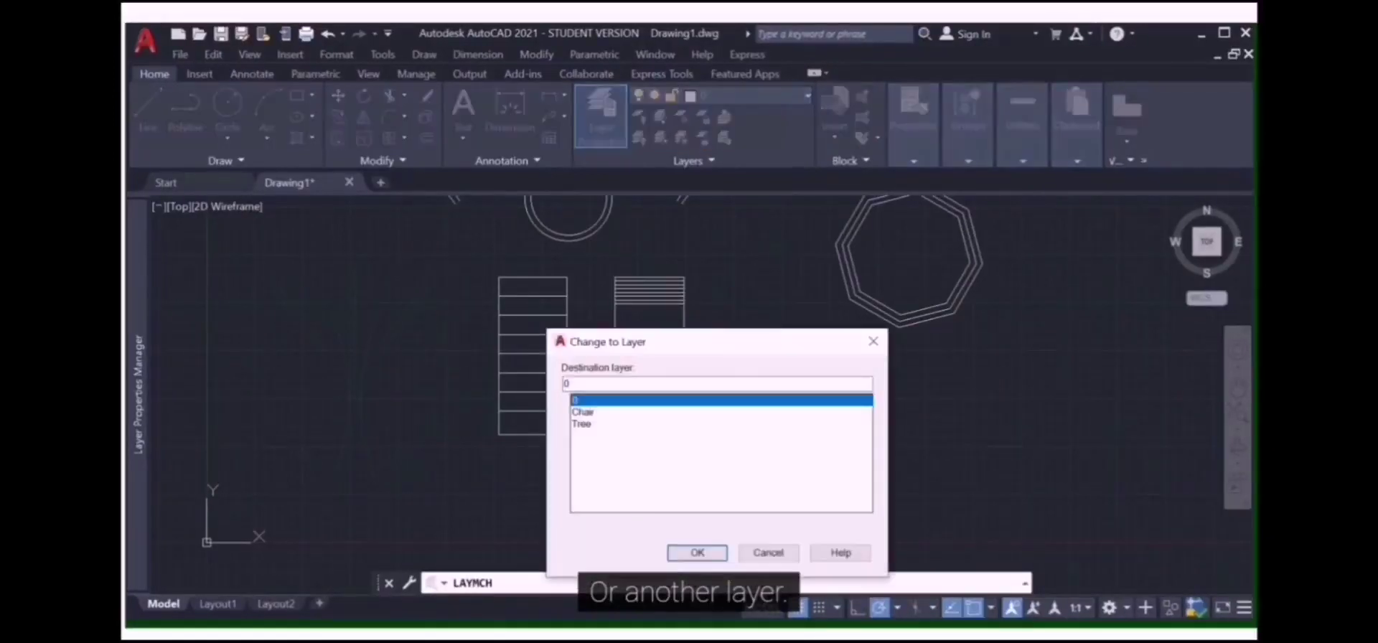
left_click(582, 412)
left_click(697, 552)
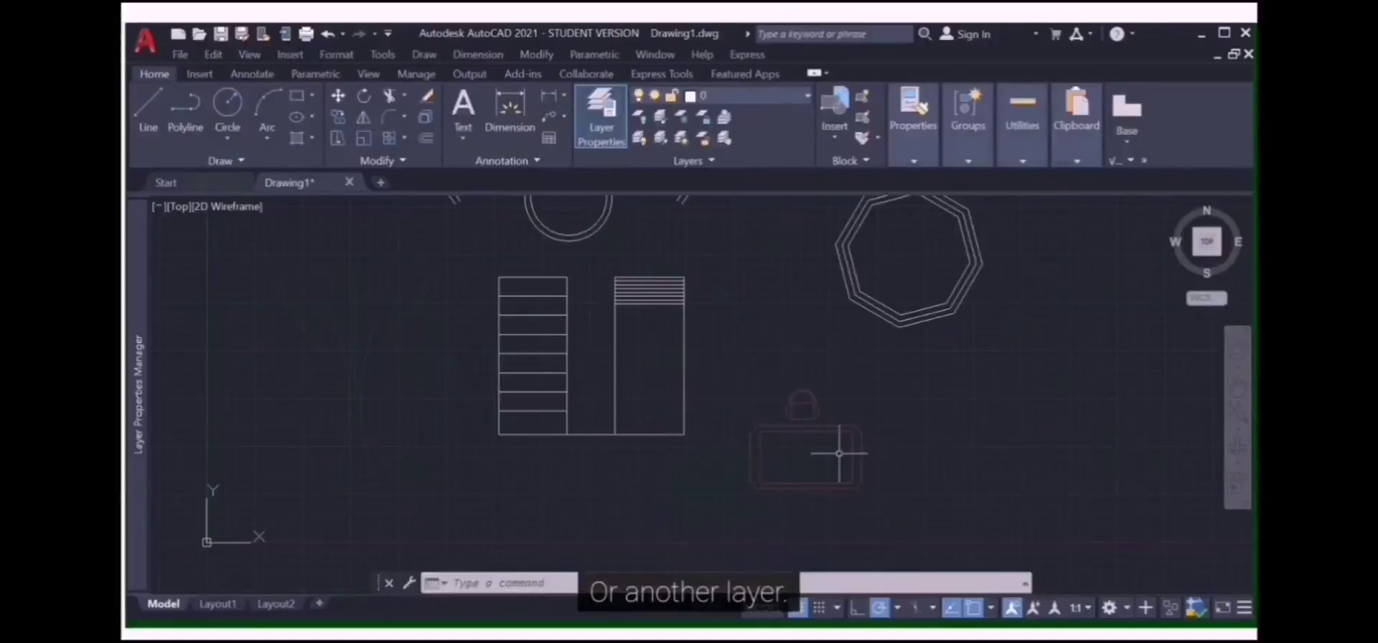
scroll(914, 493, "up", 5)
scroll(913, 492, "up", 5)
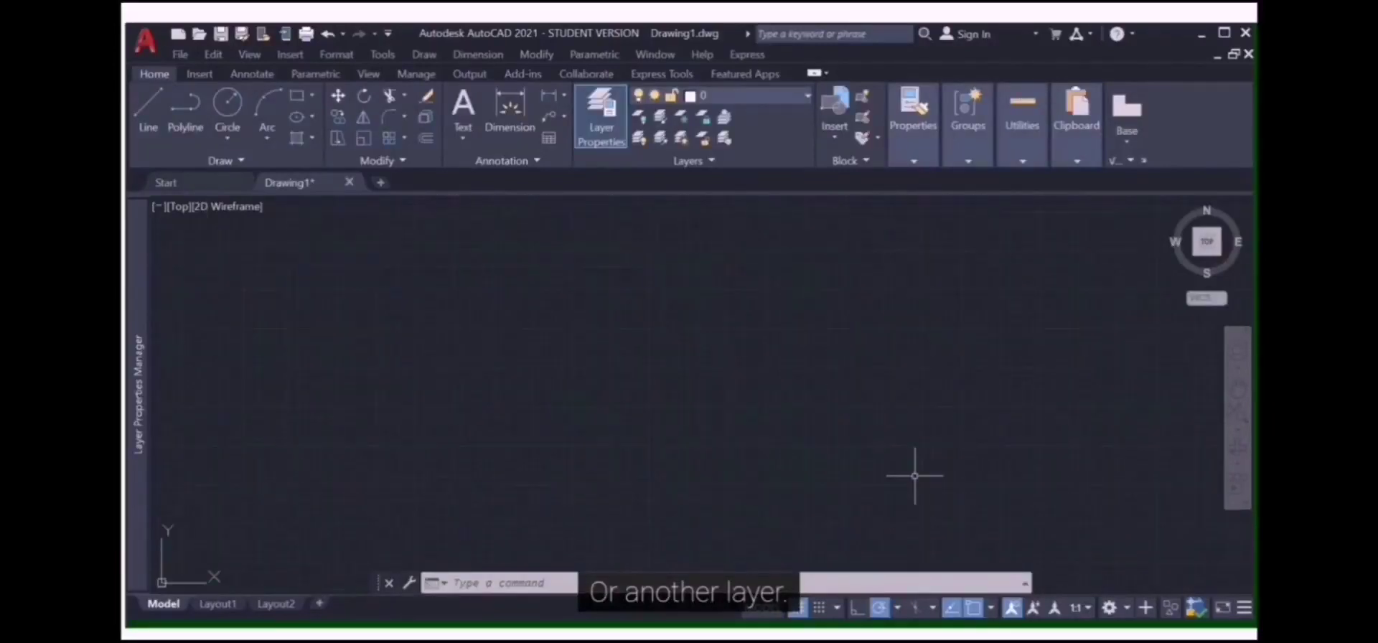
scroll(759, 473, "down", 3)
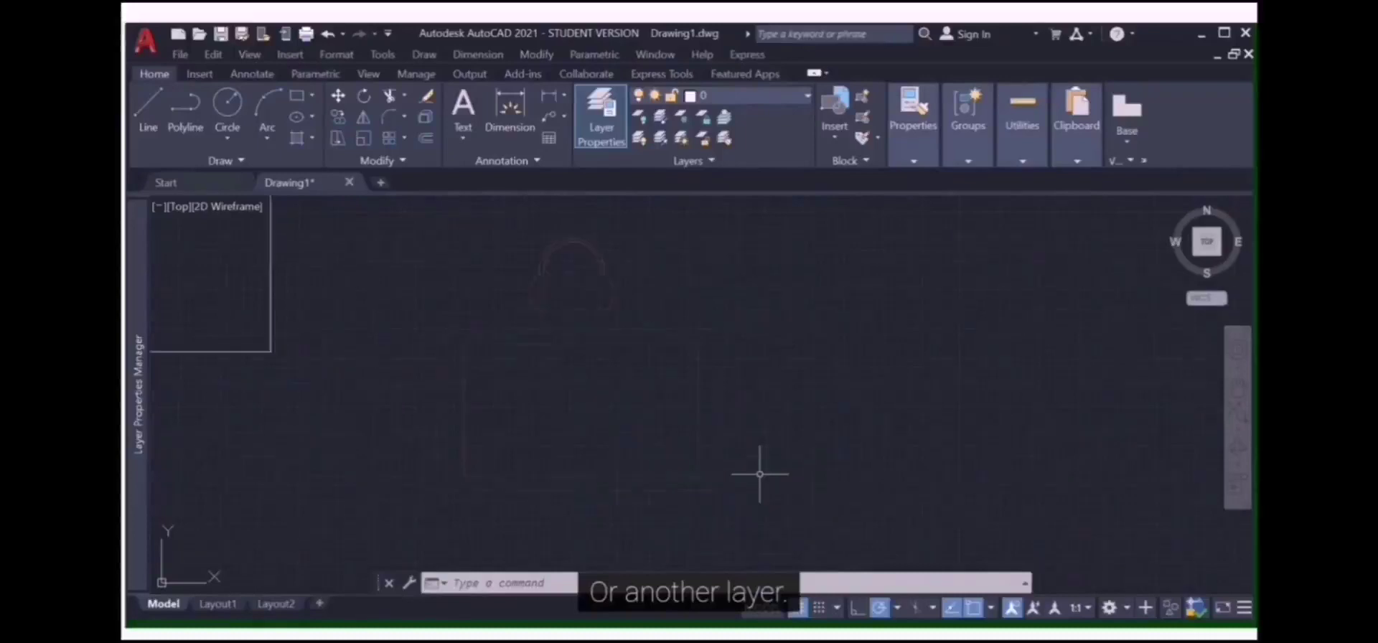
scroll(553, 437, "down", 3)
scroll(552, 438, "down", 3)
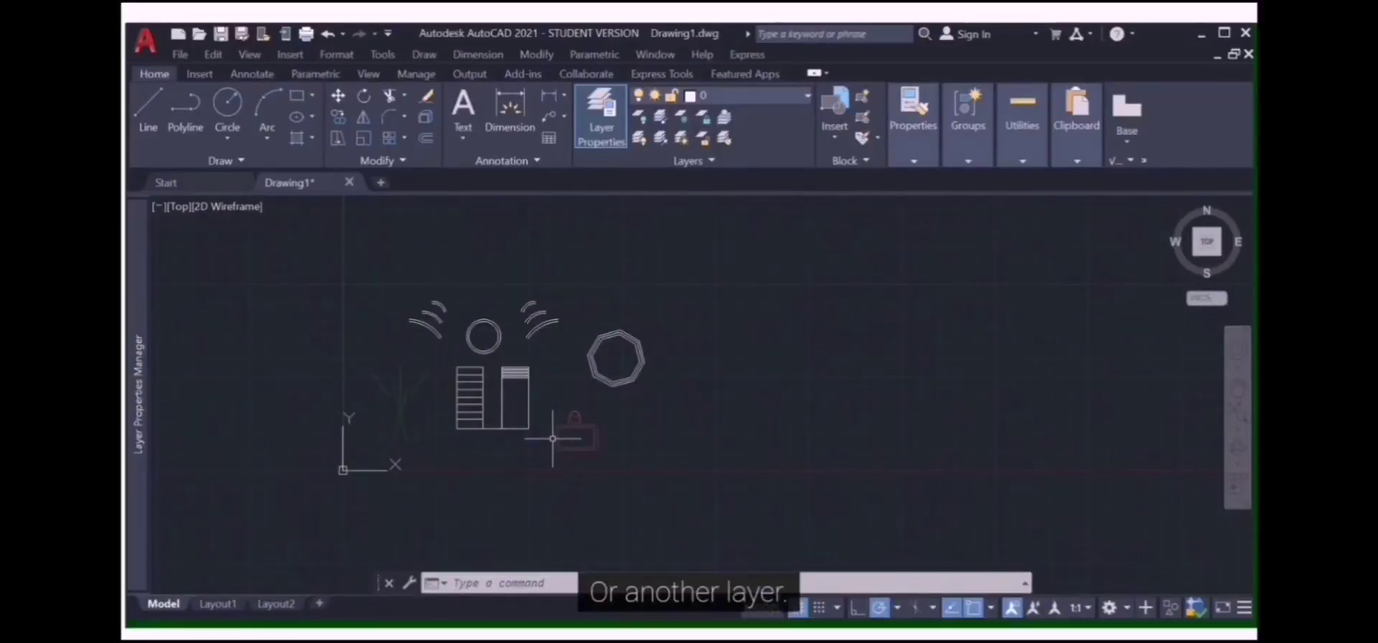
left_click(518, 583)
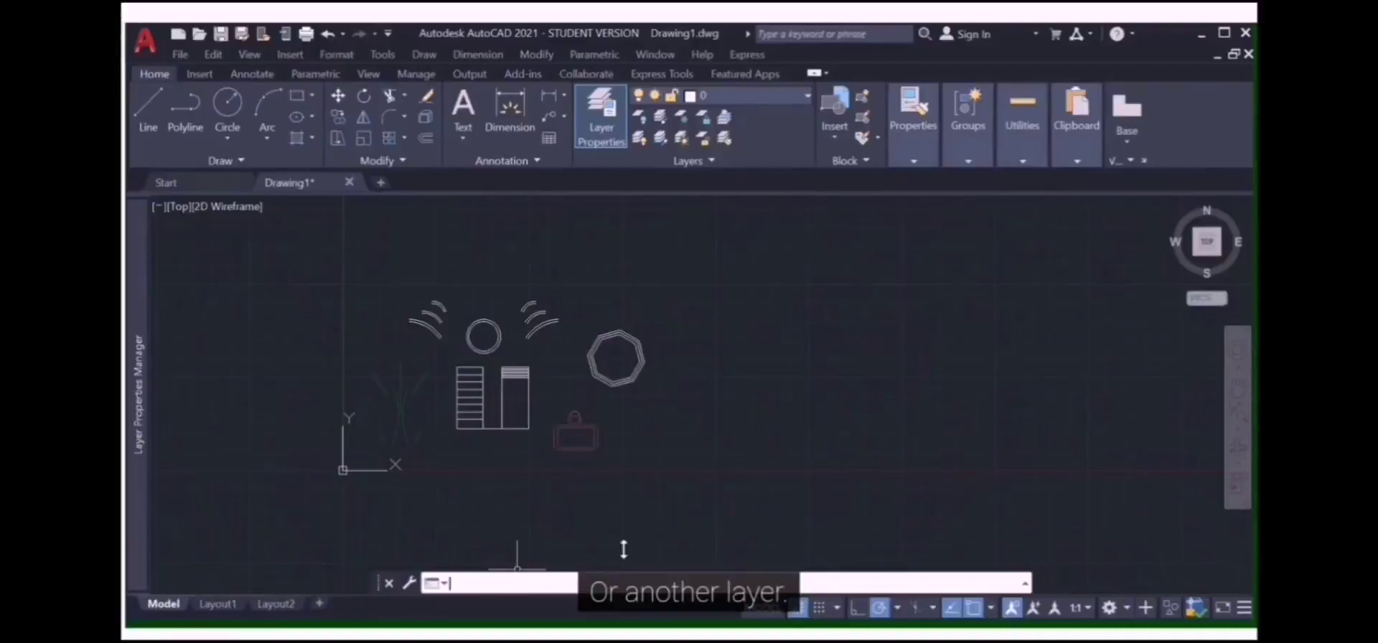
type("xref")
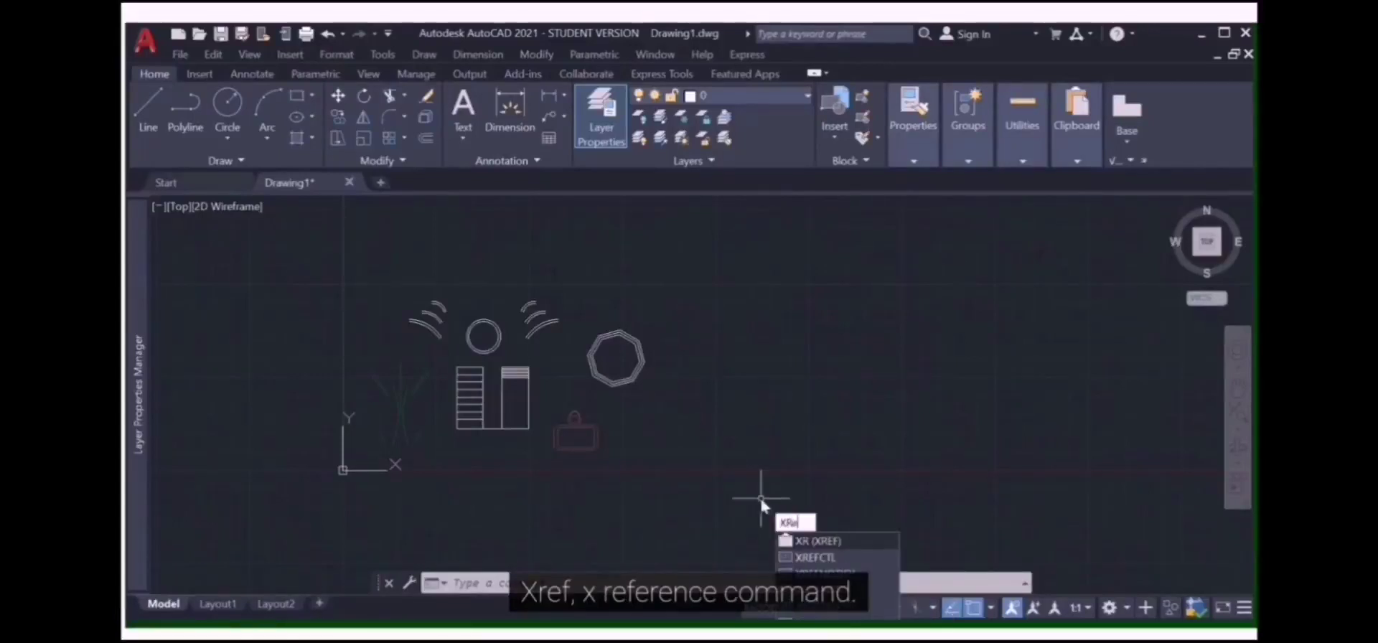
key("Return")
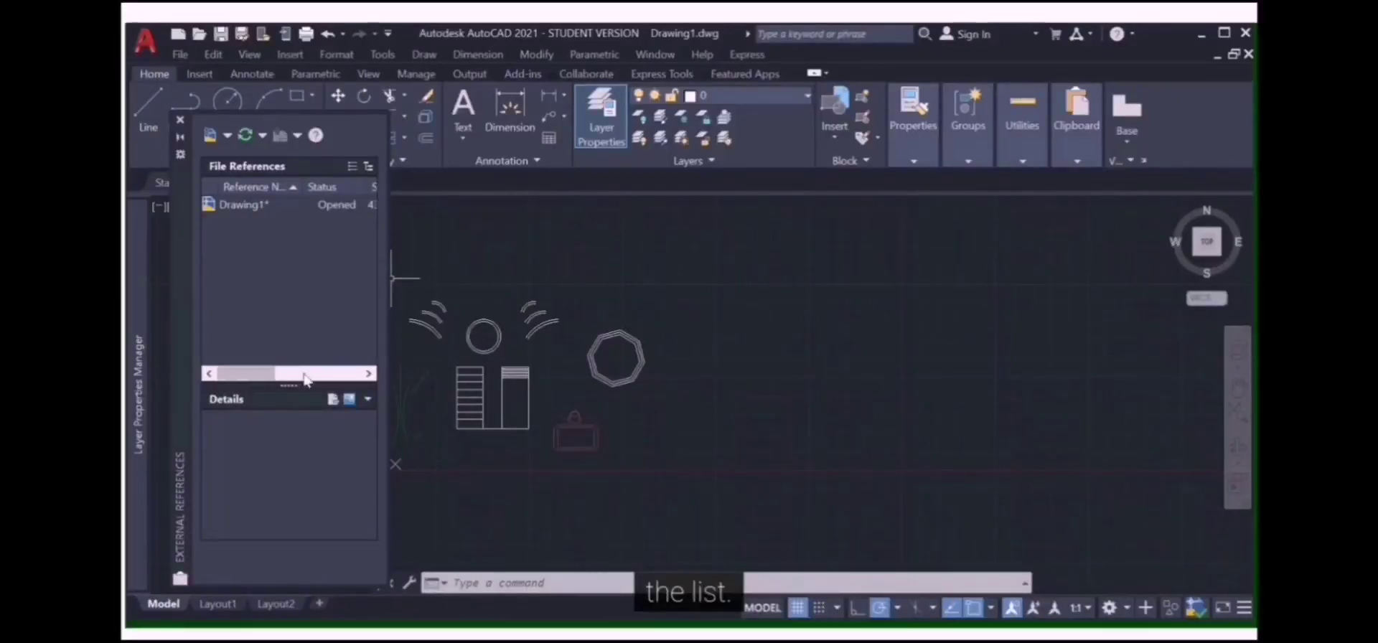
left_click(180, 121)
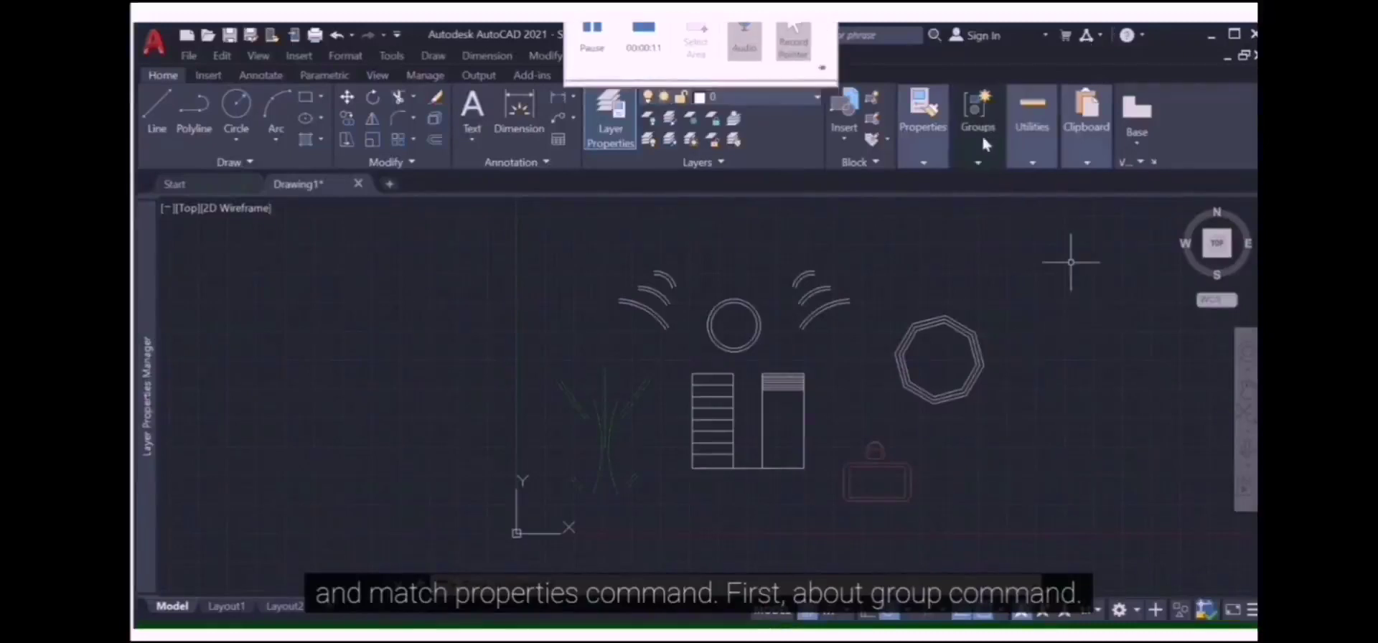
left_click(979, 162)
left_click(1005, 248)
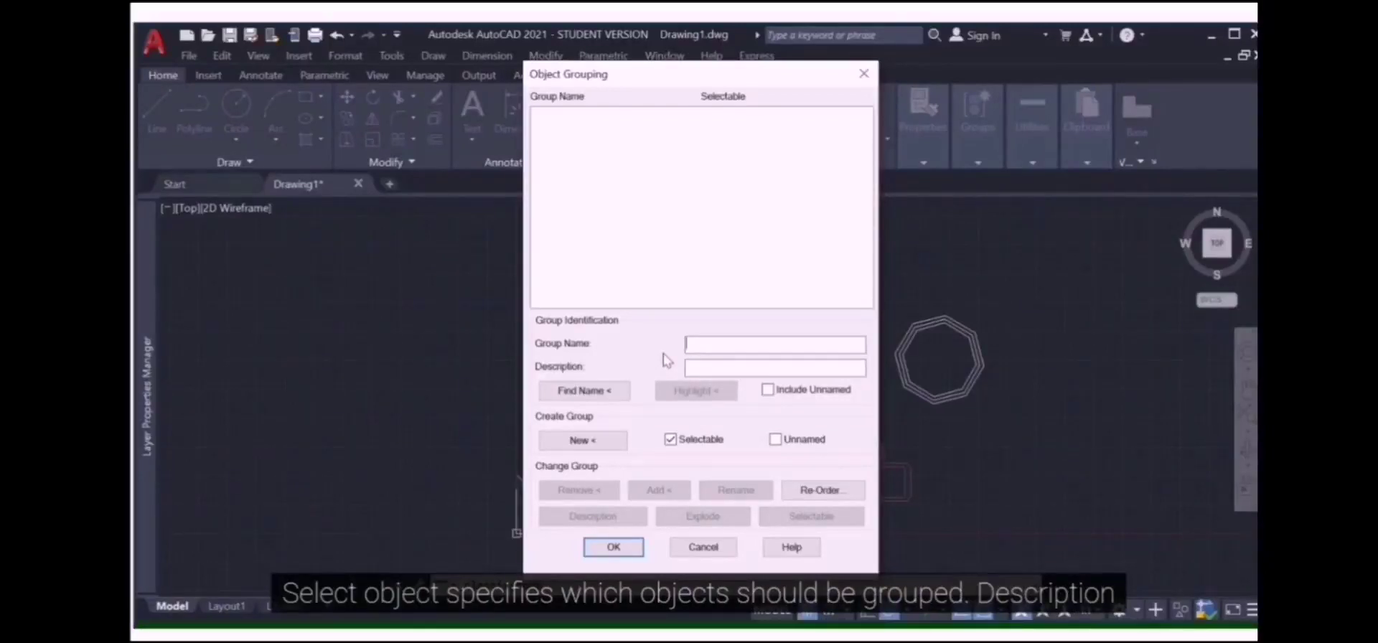
left_click(696, 369)
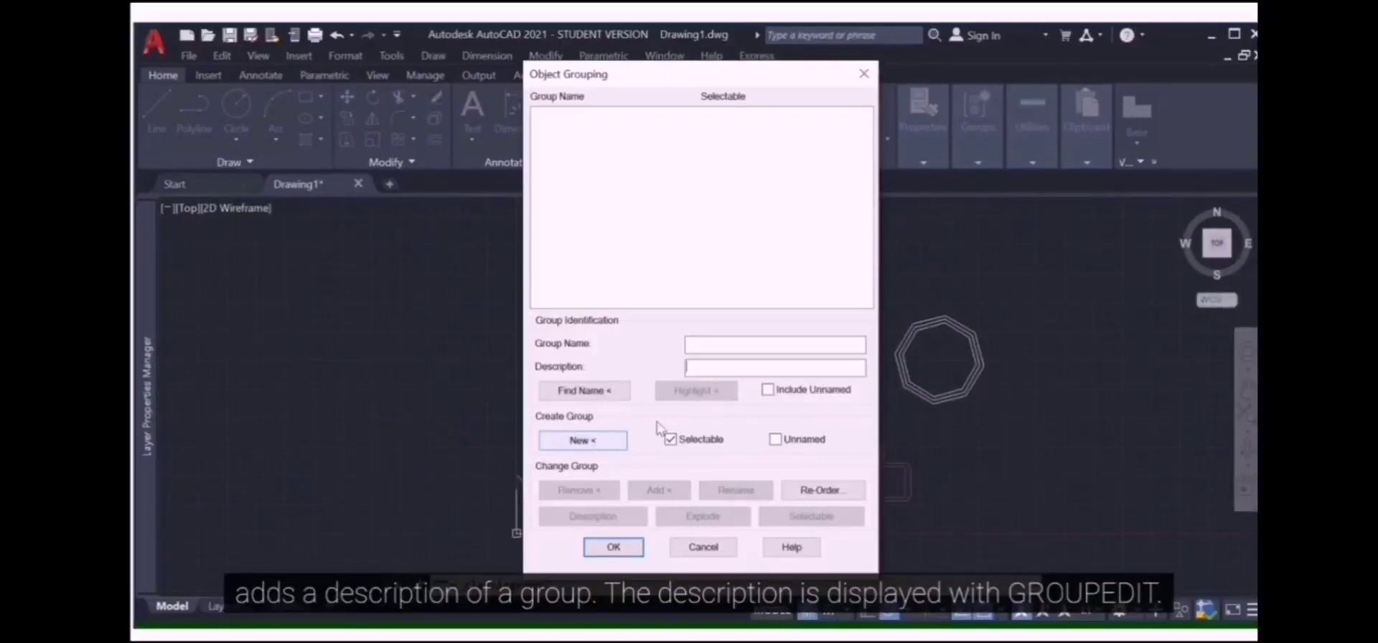
left_click(739, 348)
type("tree")
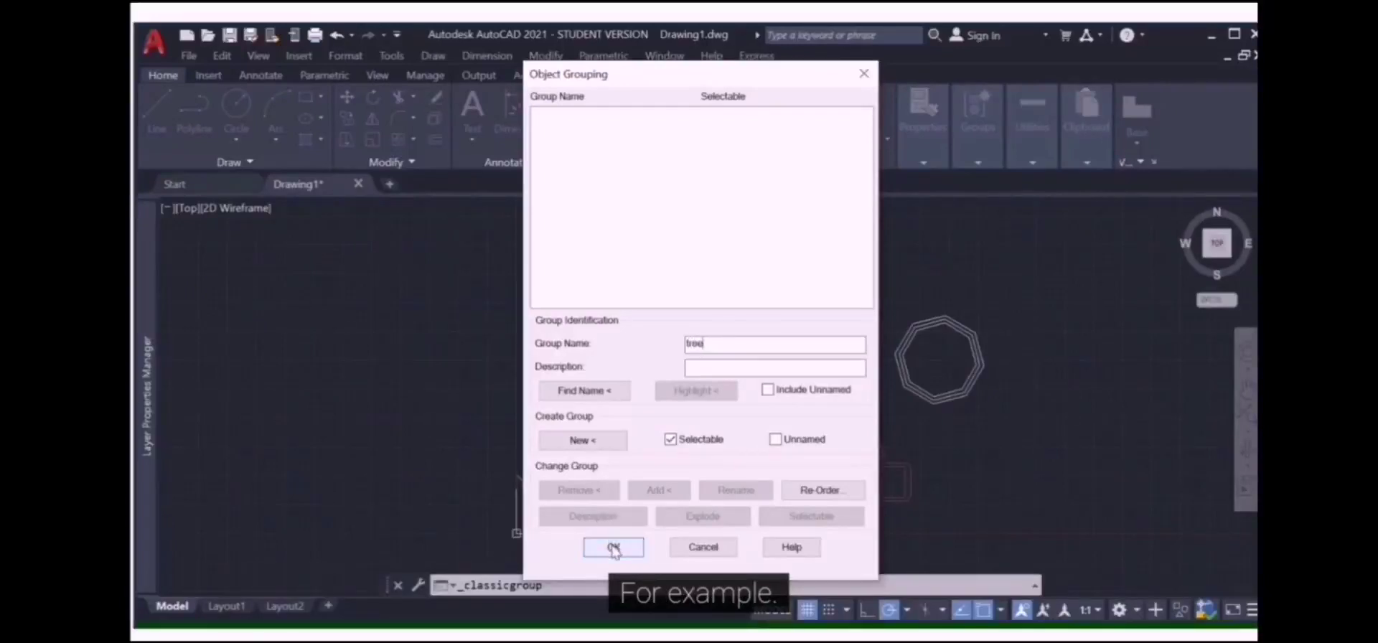
left_click(709, 371)
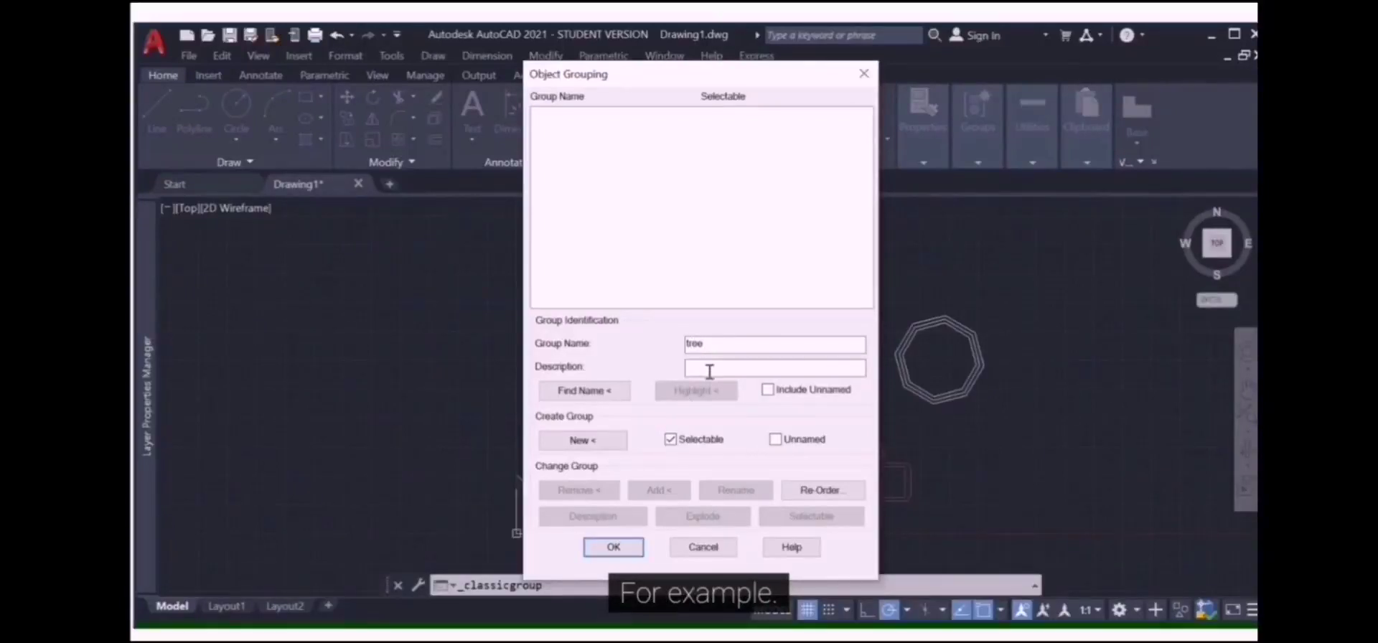
type("sha")
type("pe")
type("2")
type("D")
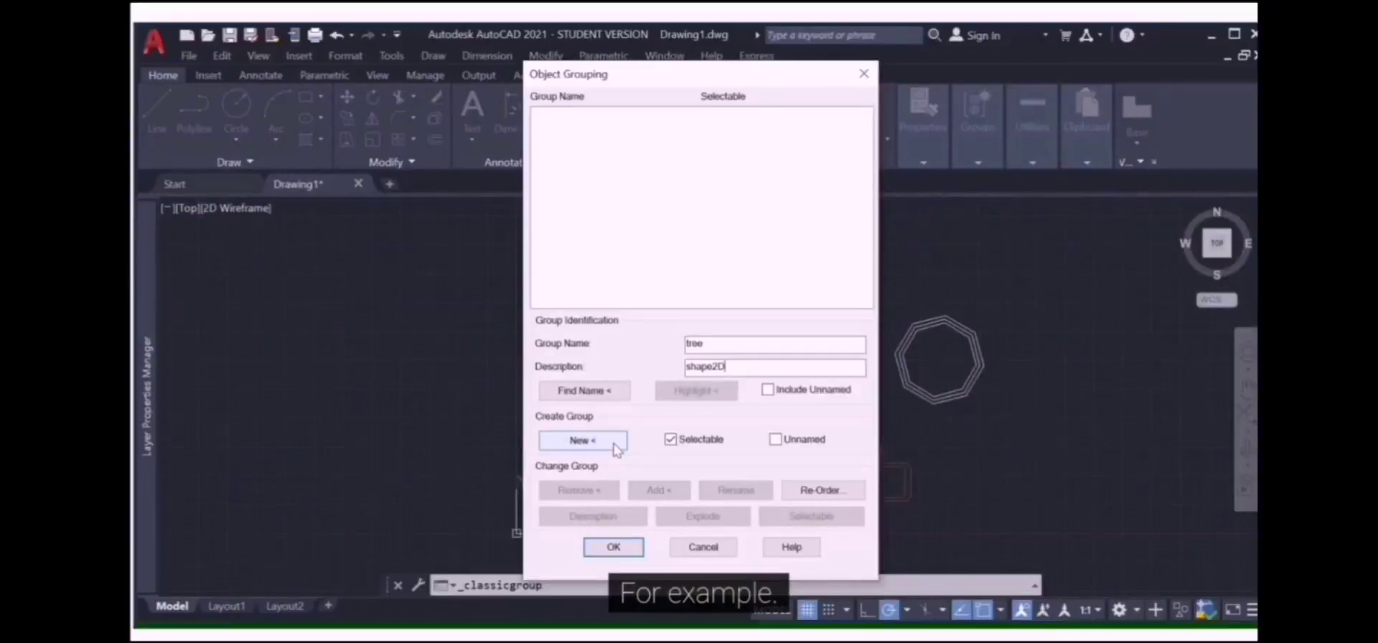
left_click(614, 445)
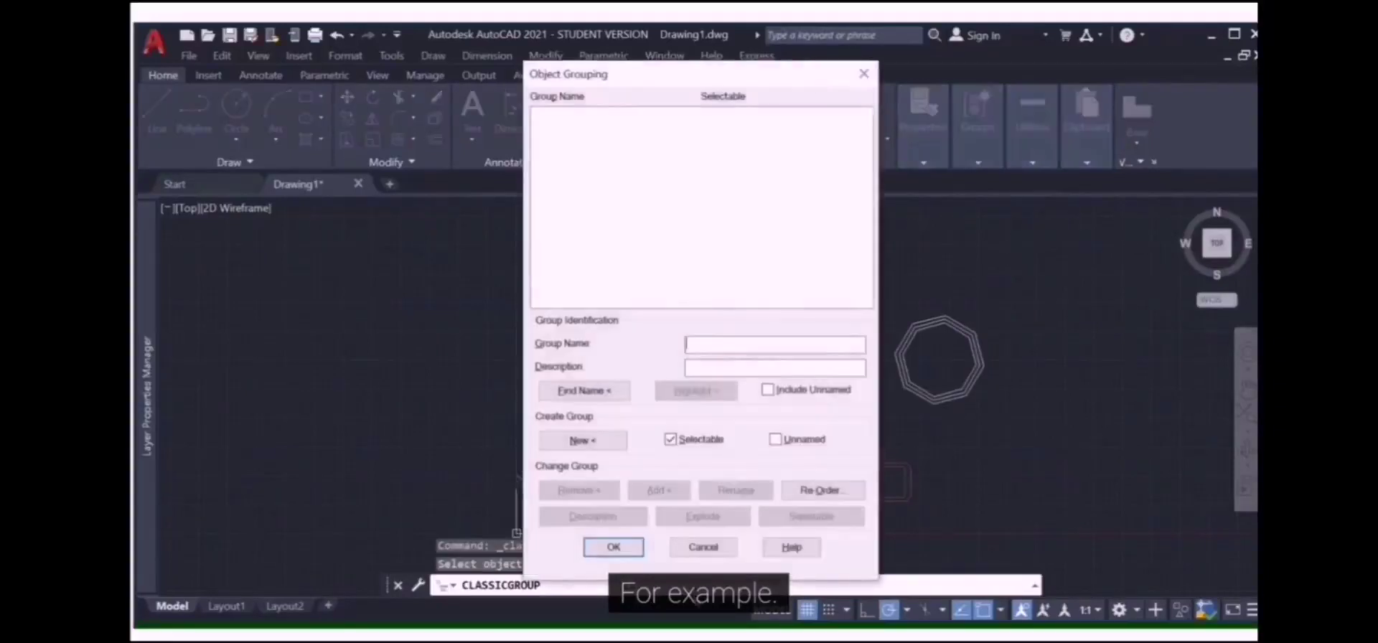
left_click(614, 547)
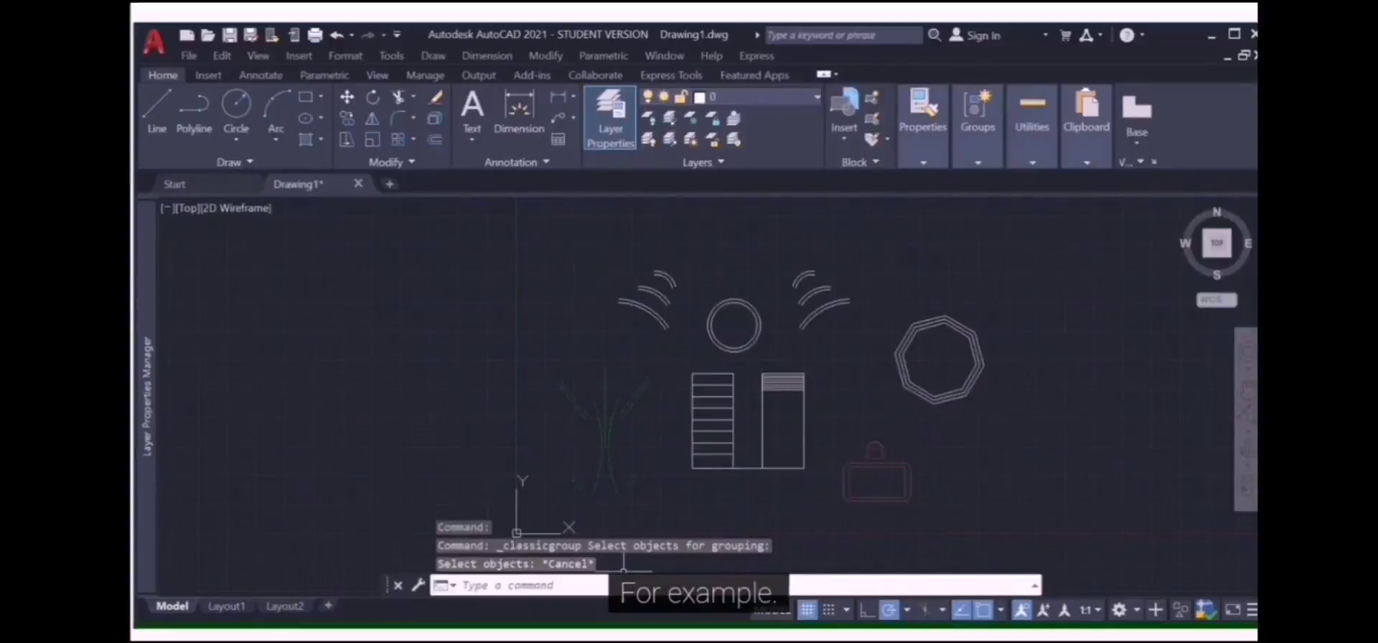
type("g")
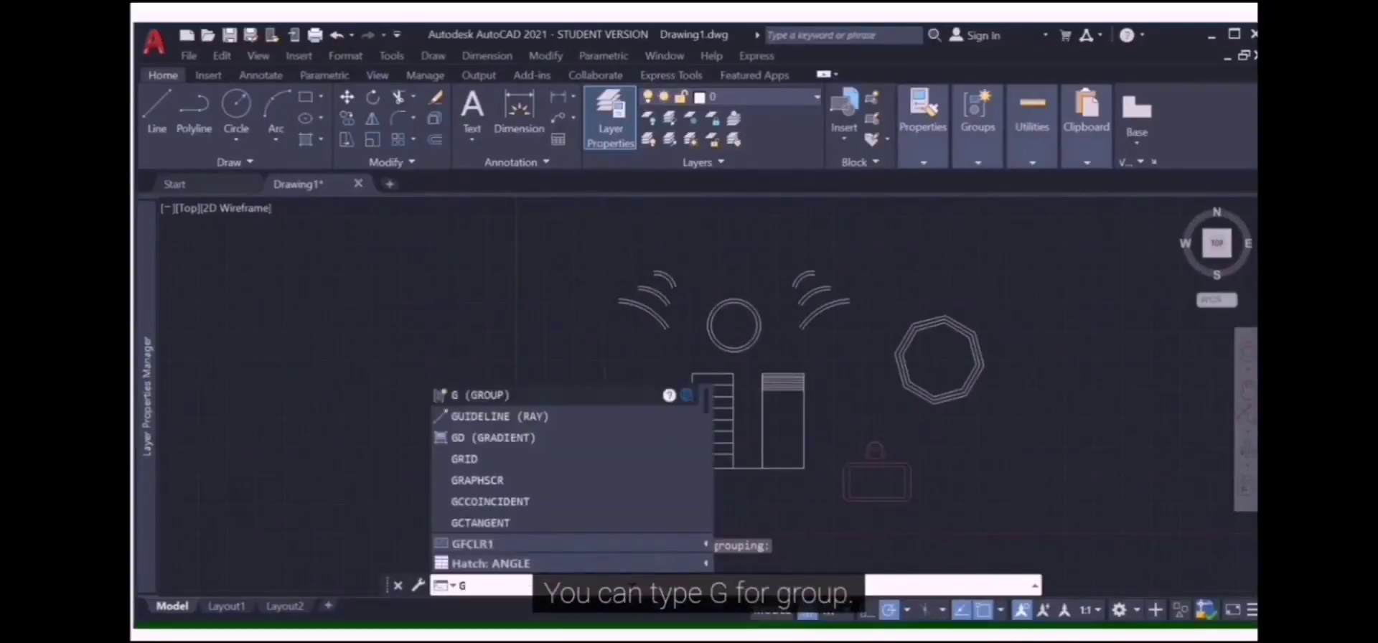
key("Return")
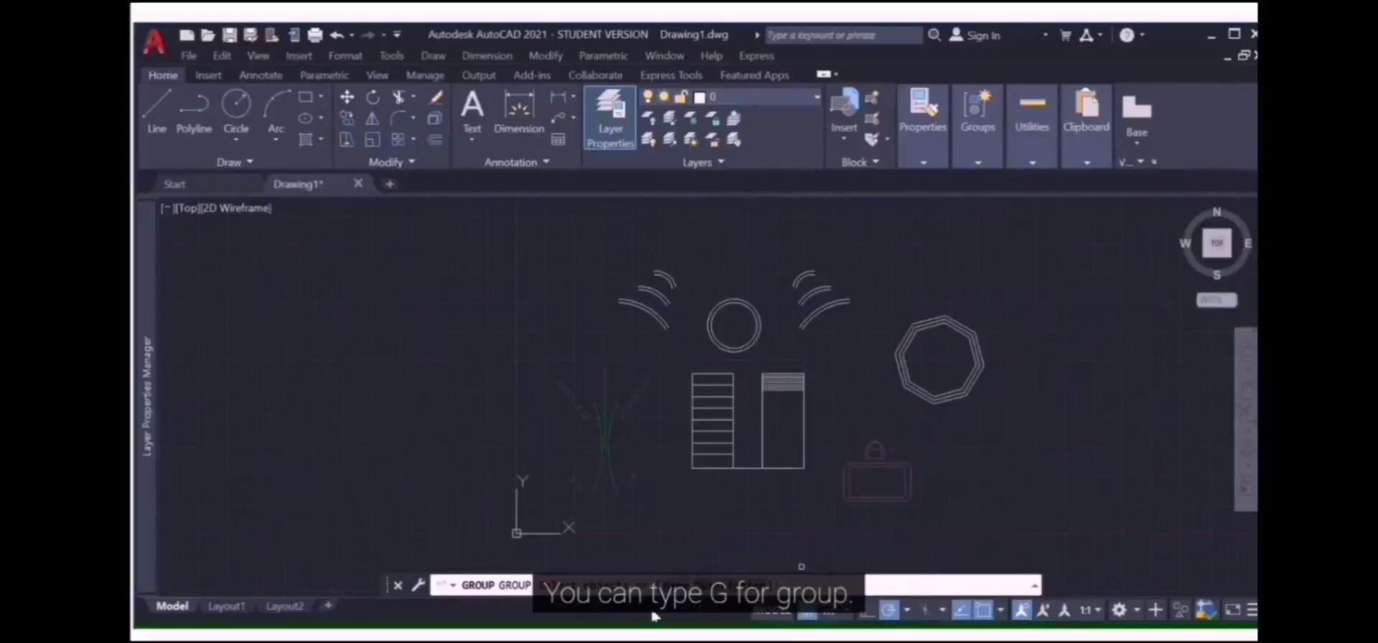
type("n")
key("Return")
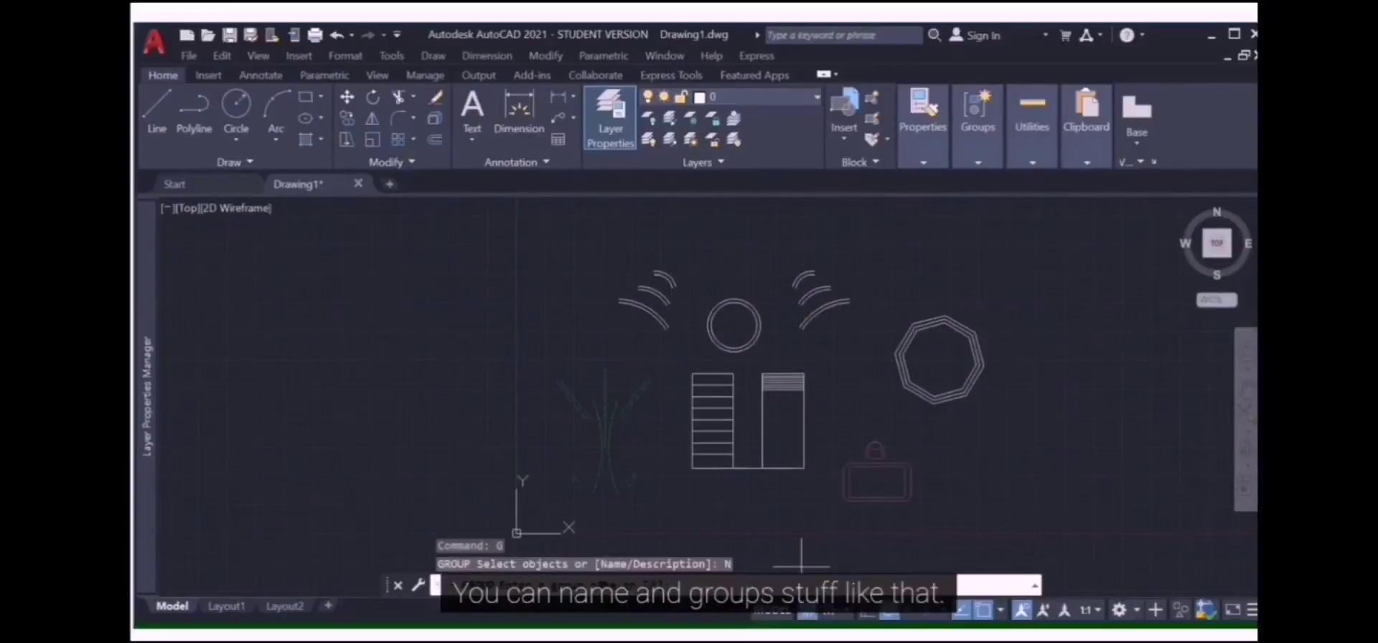
key("Escape")
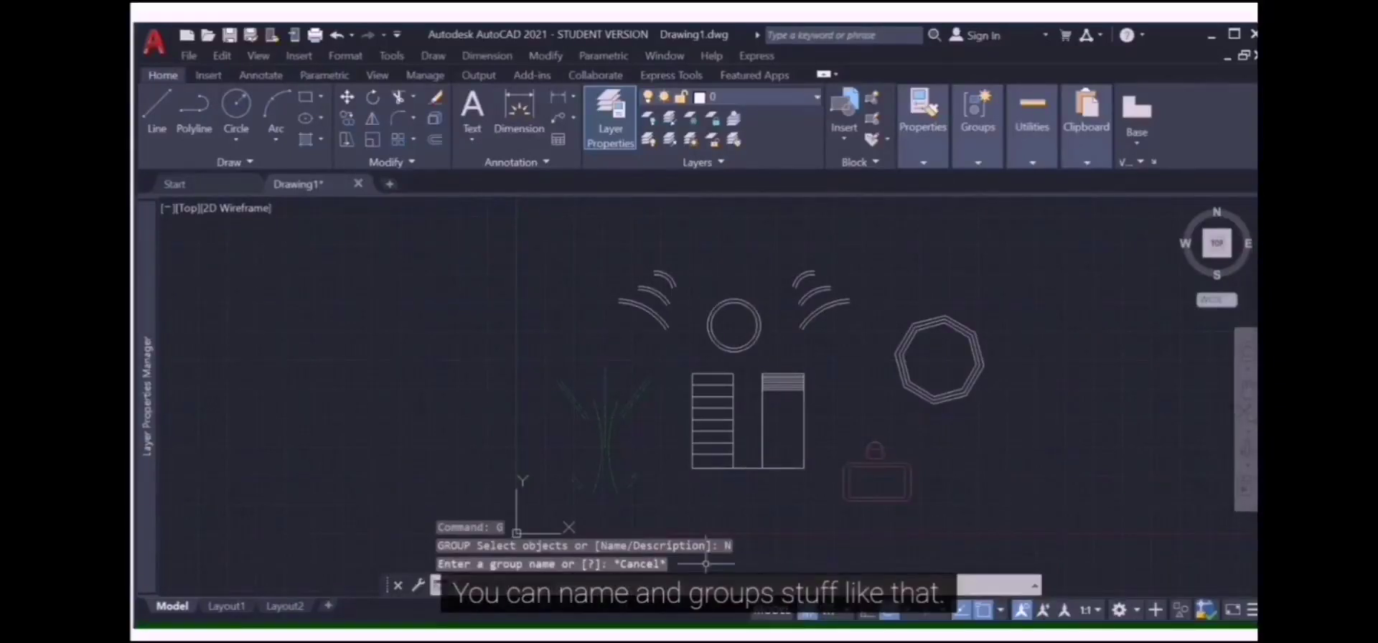
scroll(923, 471, "up", 4)
scroll(923, 493, "down", 2)
scroll(895, 504, "up", 4)
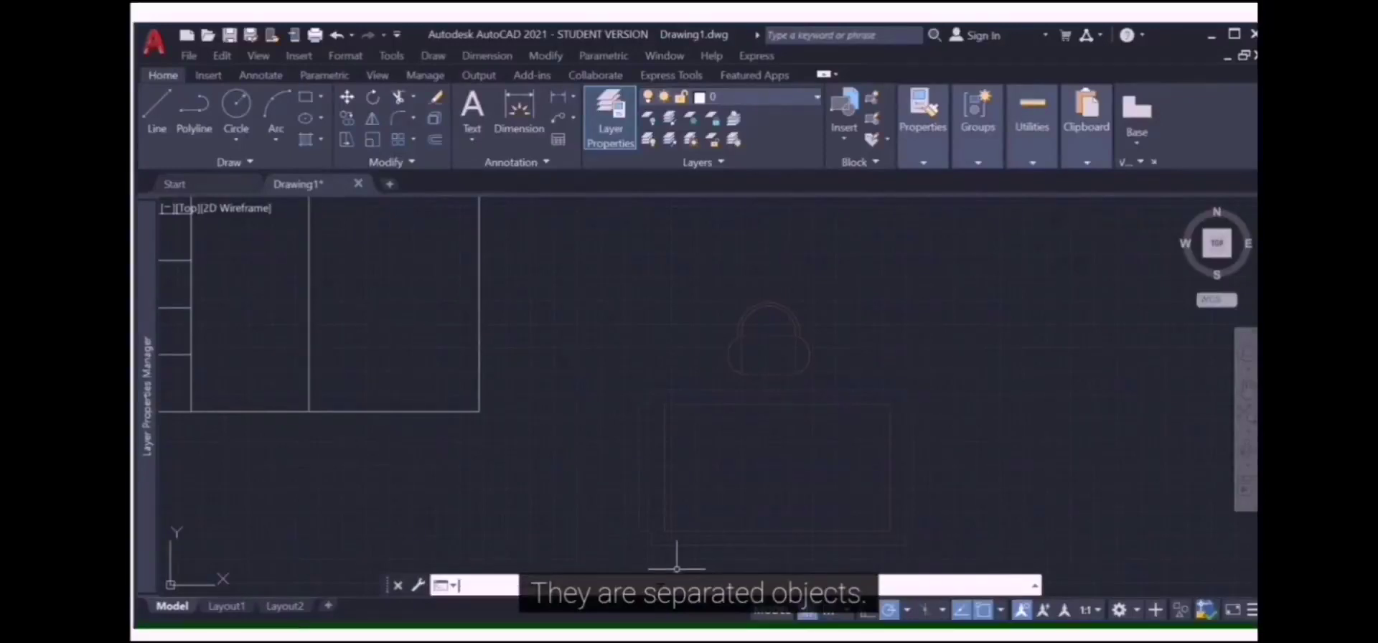
Group the crossing-selected chair and table objects into one unnamed group with G
type("g")
key("Return")
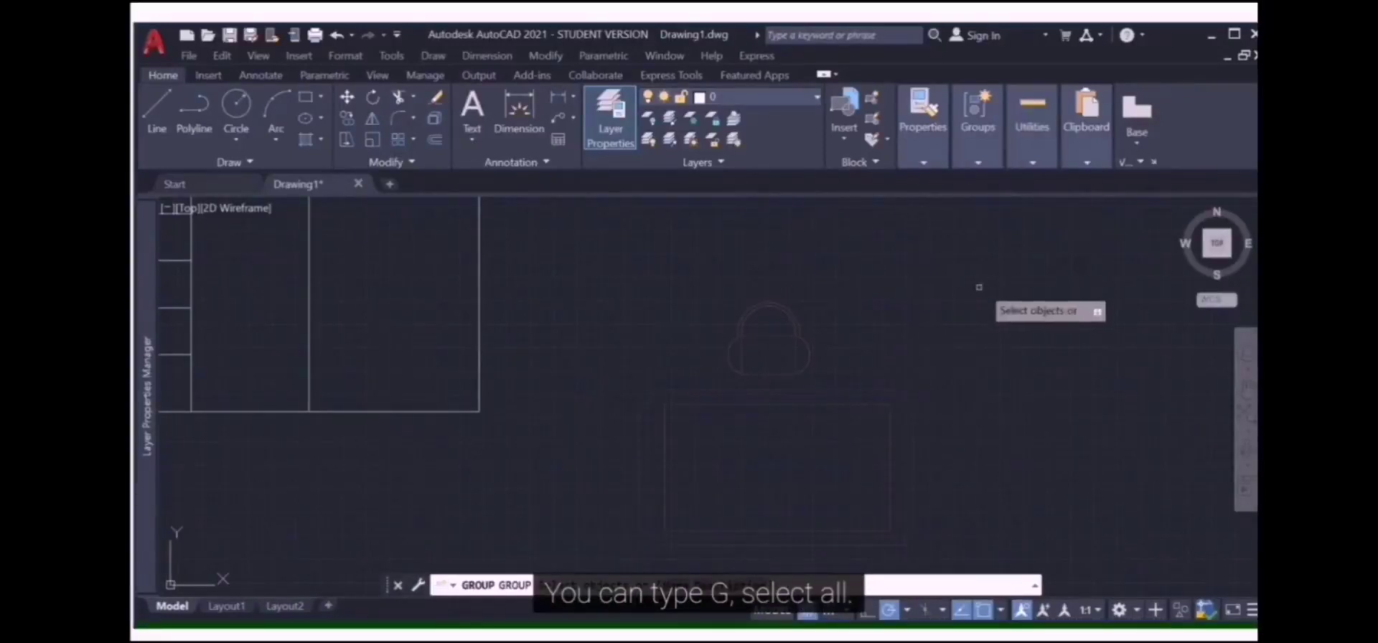
left_click(951, 291)
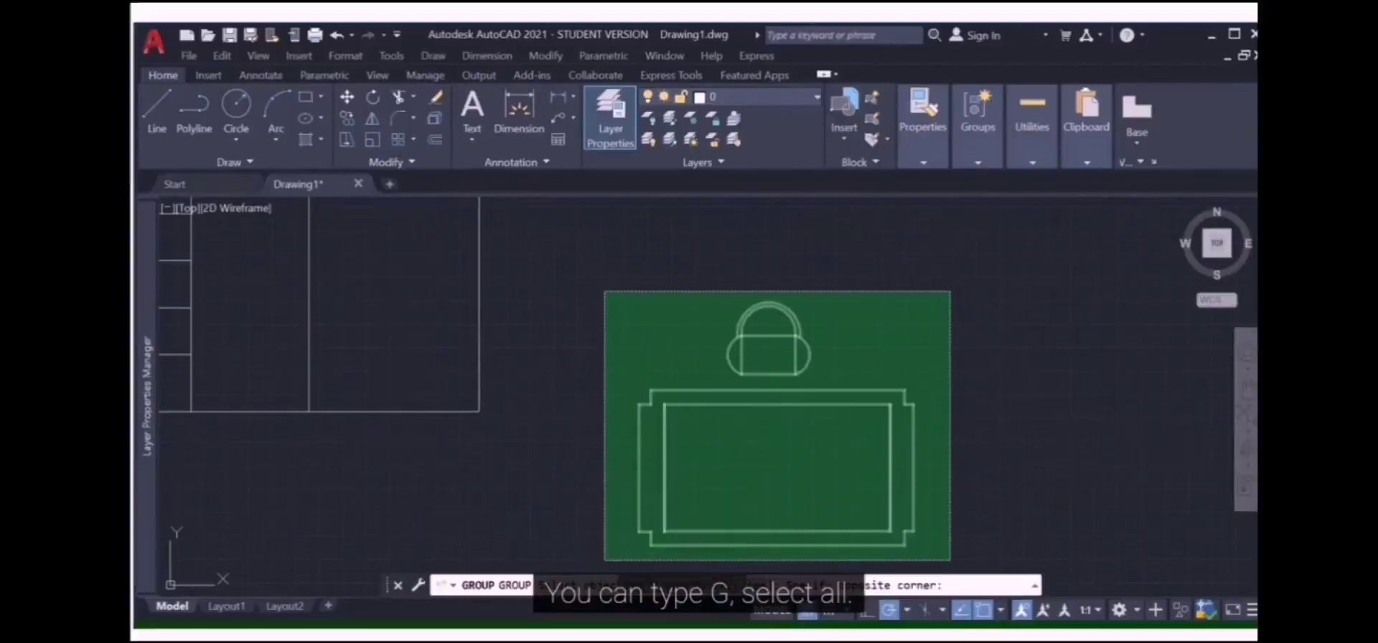
left_click(605, 560)
key("Return")
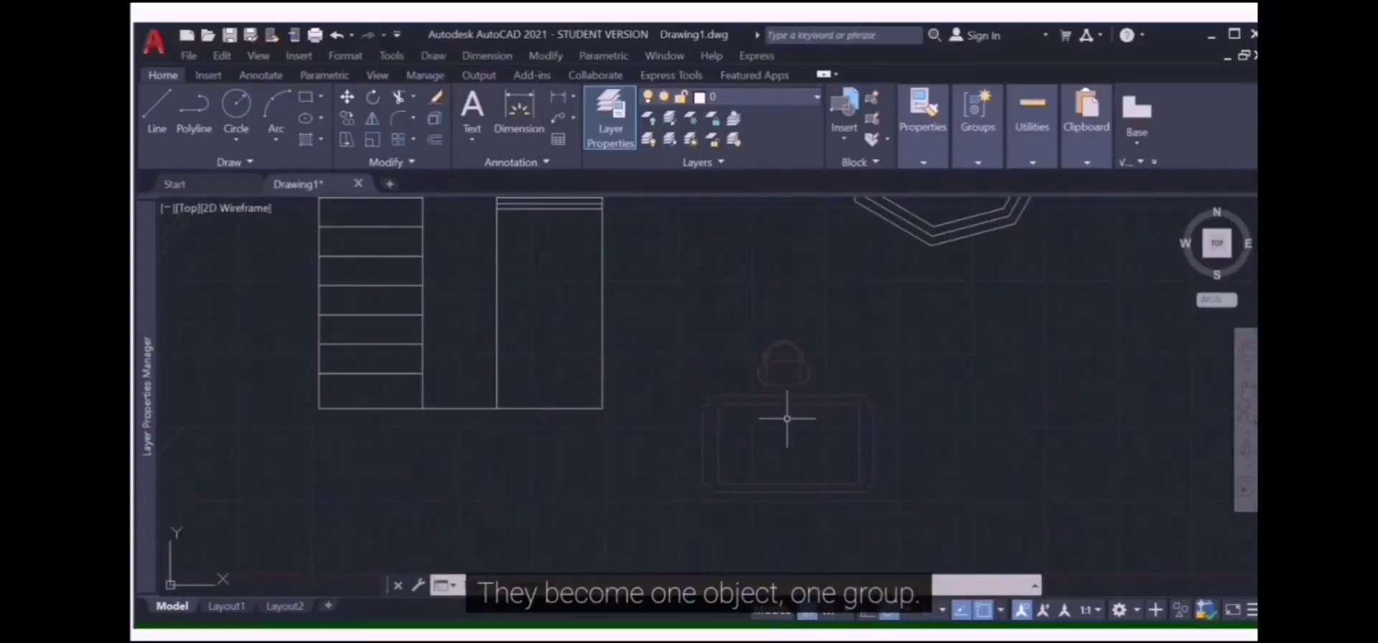
scroll(818, 402, "down", 2)
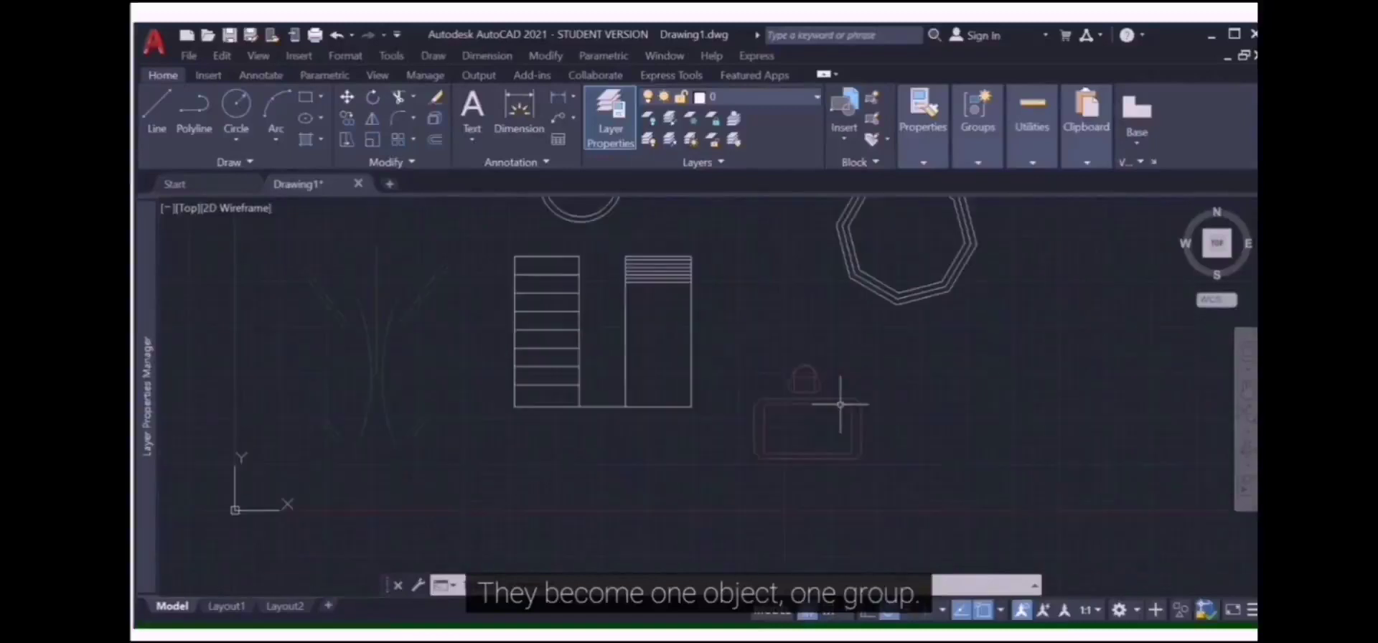
scroll(705, 423, "down", 2)
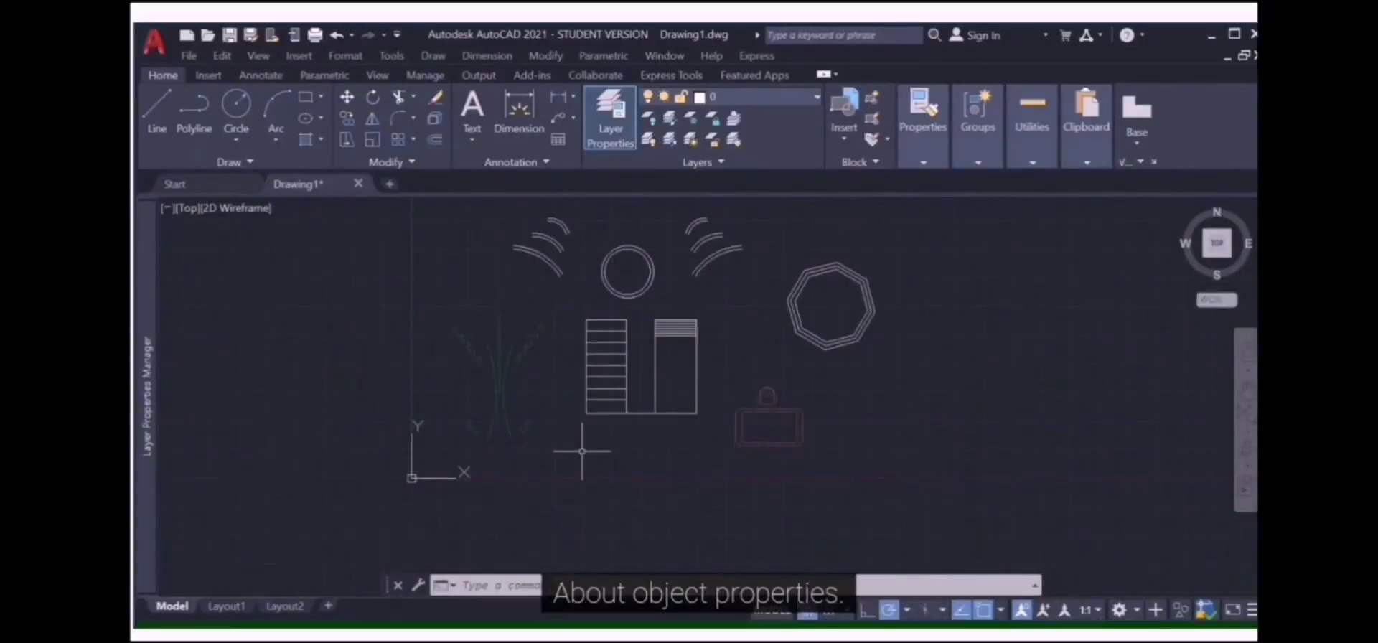
Inspect a tree line's properties in Quick Properties and the full Properties palette
left_click(527, 586)
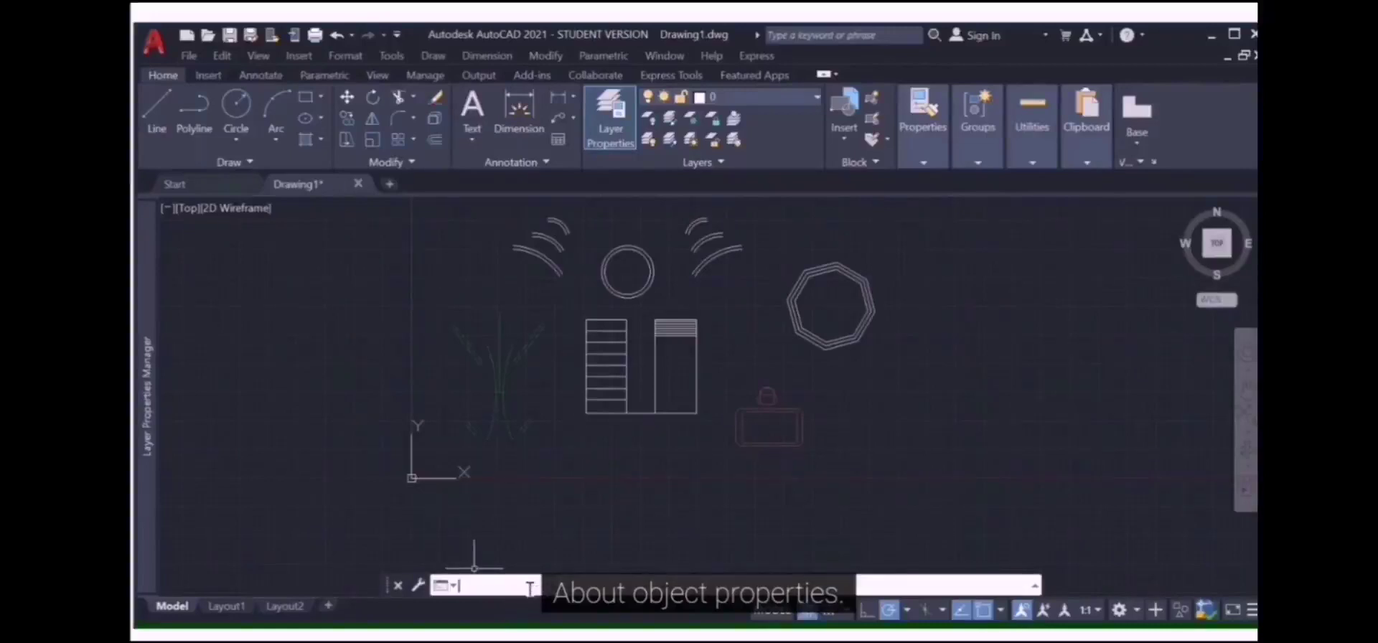
left_click(501, 332)
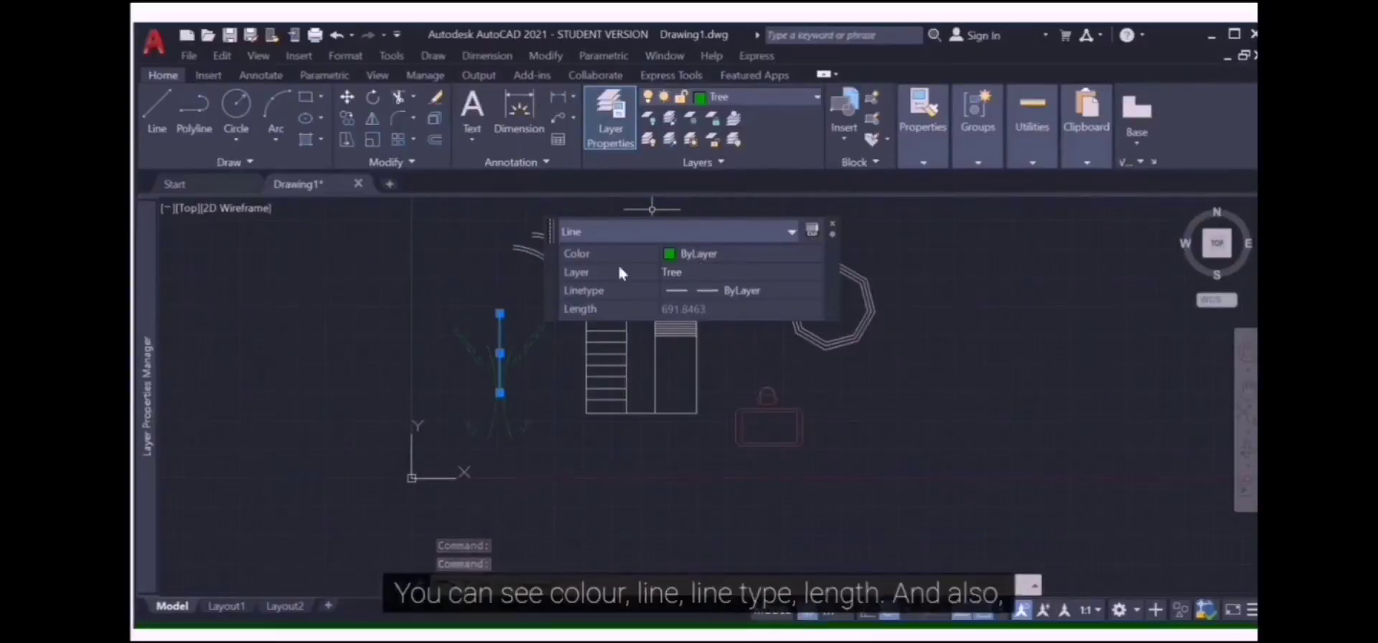
mouse_move(500, 353)
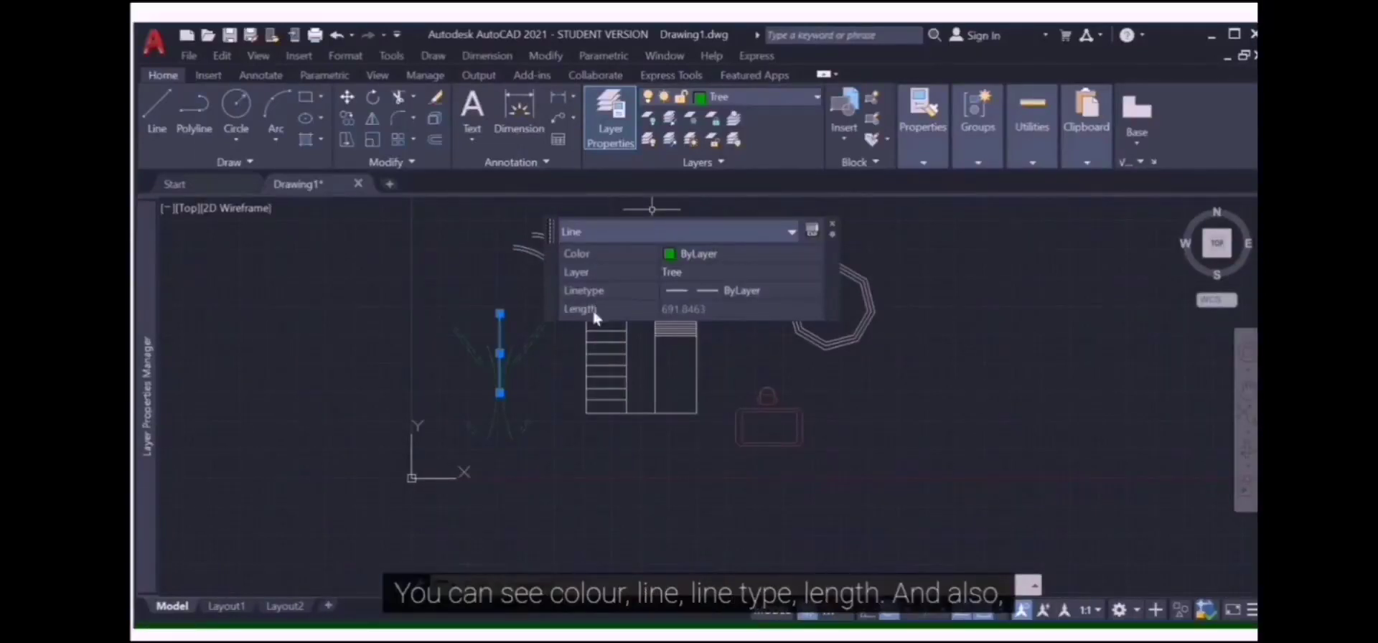
key("Escape")
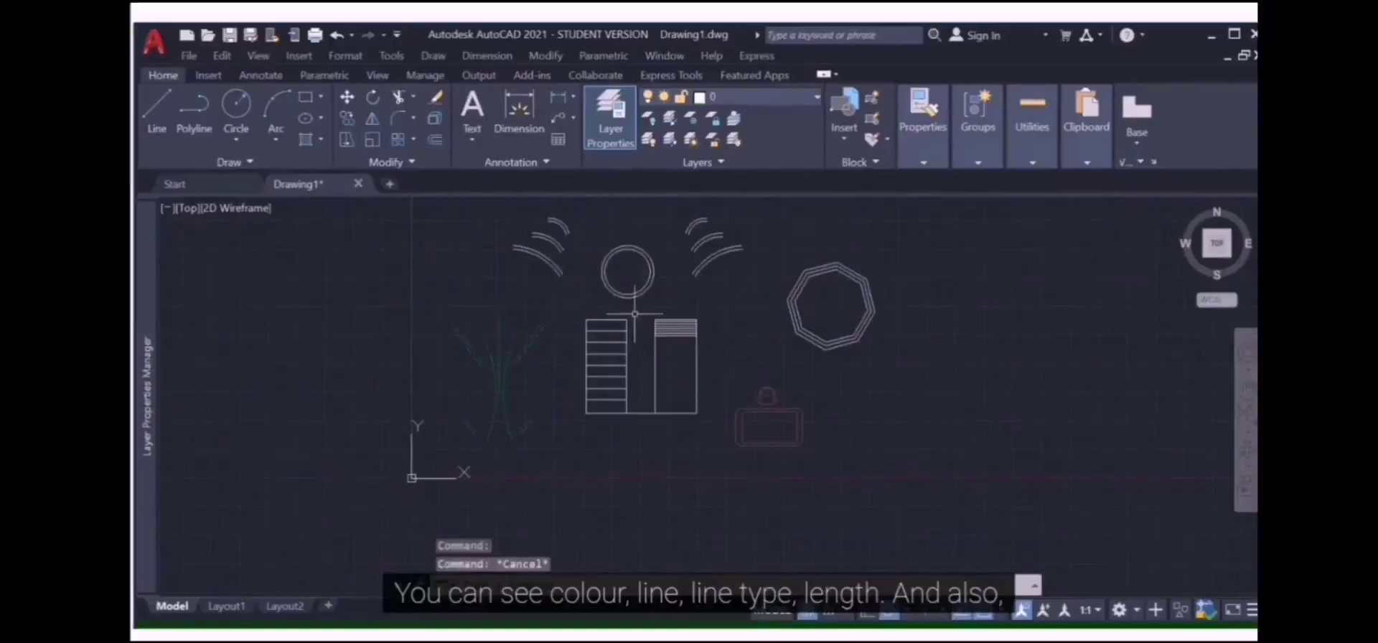
type("M")
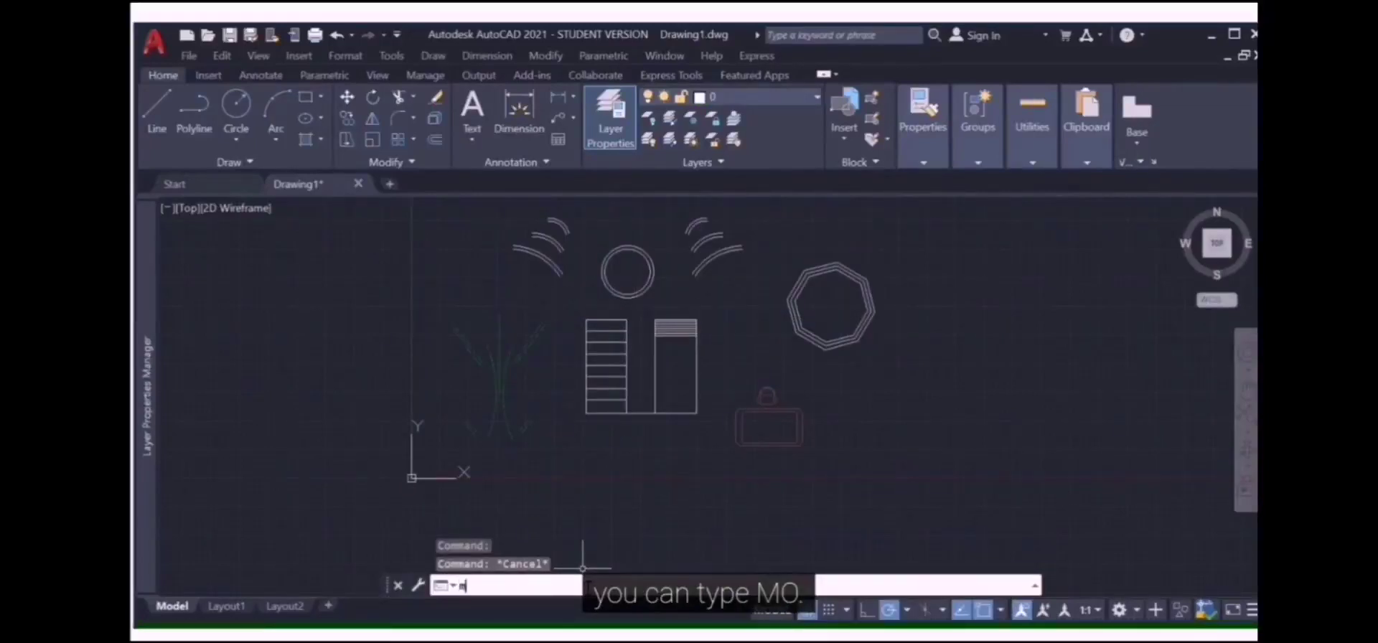
type("O")
key("Return")
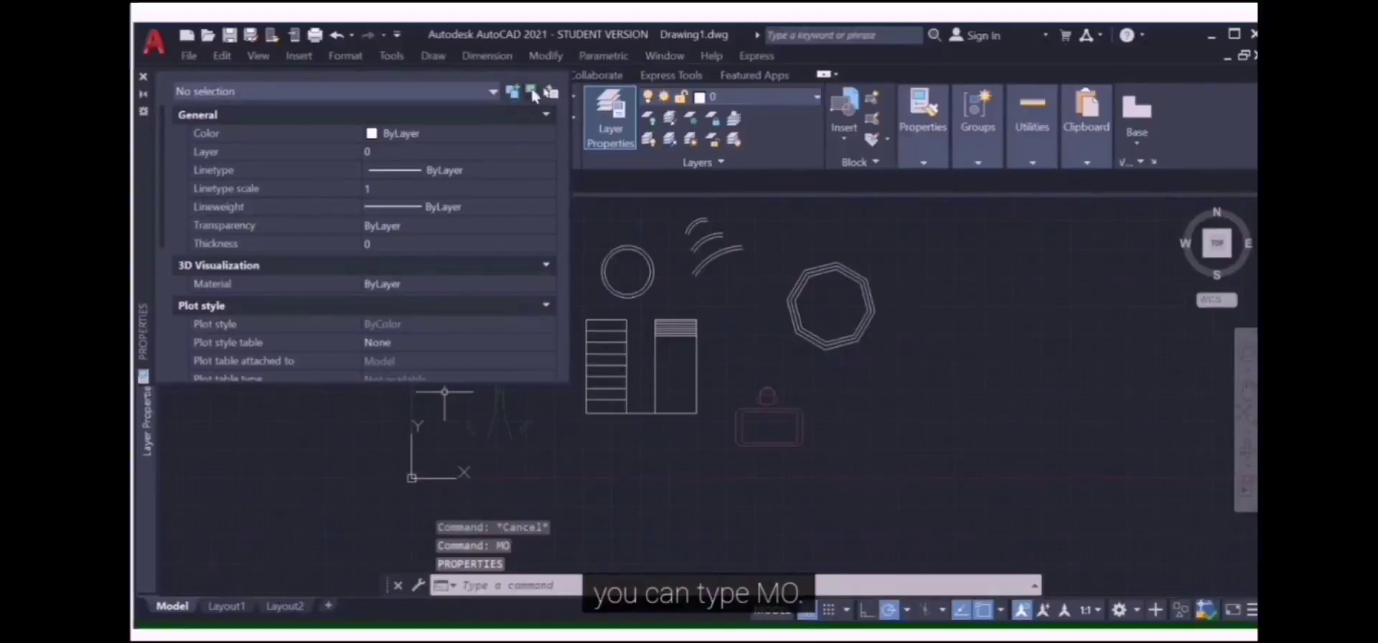
left_click(143, 76)
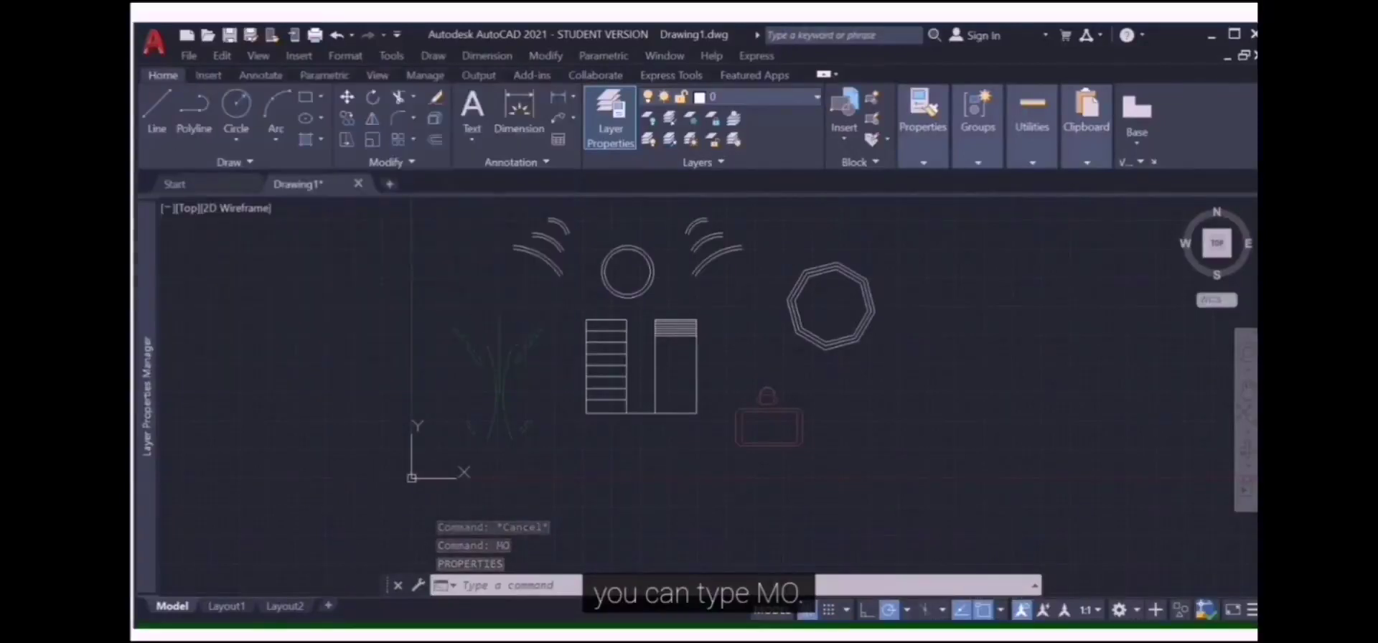
Window-select the whole tree drawing and call up its properties with MO
left_click(569, 303)
left_click(447, 454)
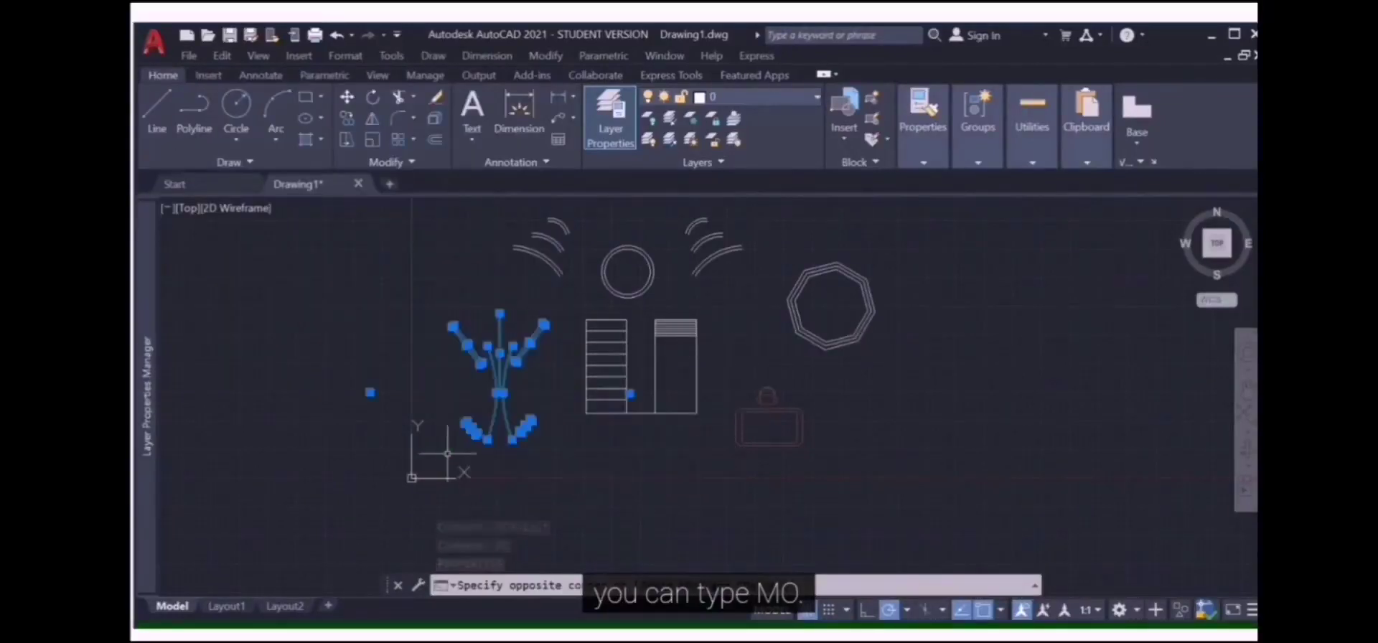
left_click(514, 582)
type("MO")
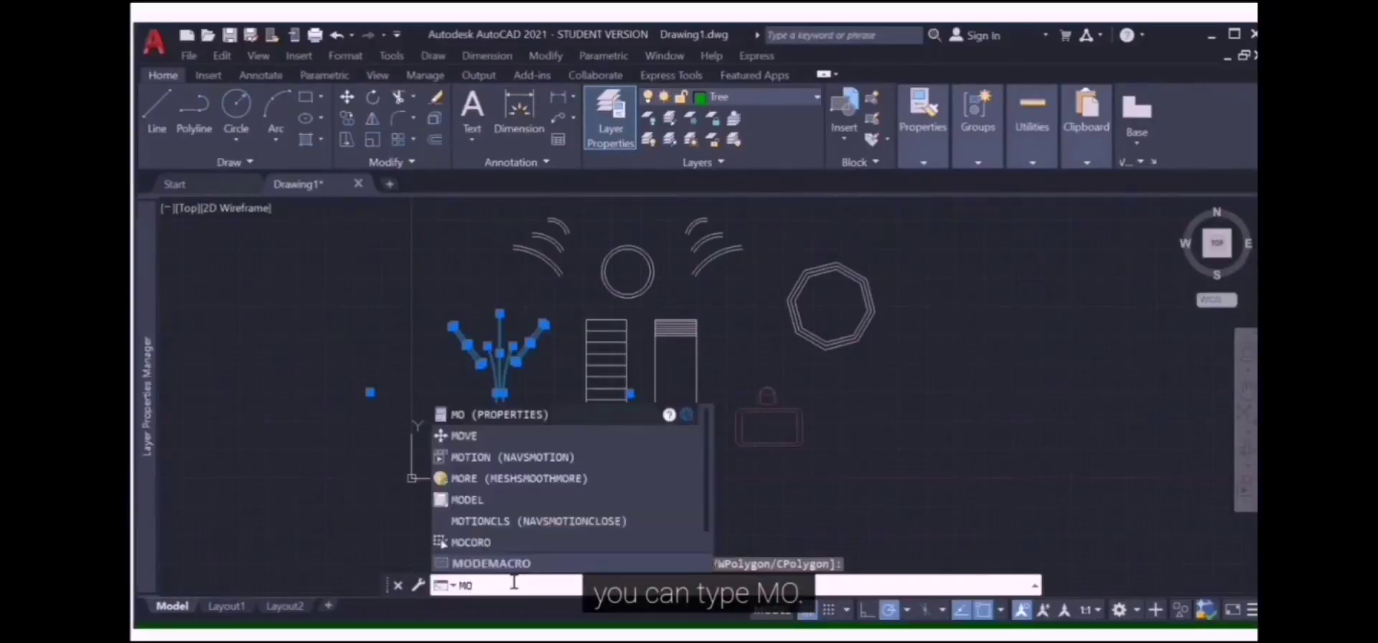
key("Return")
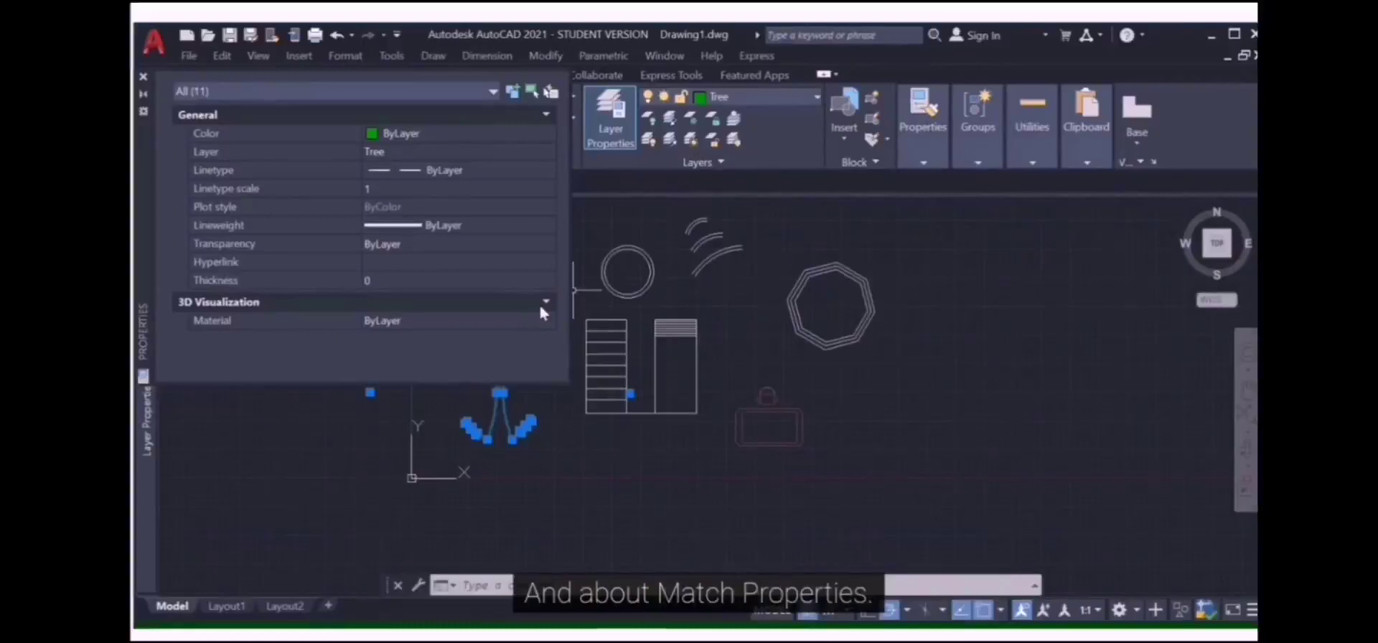
left_click(142, 76)
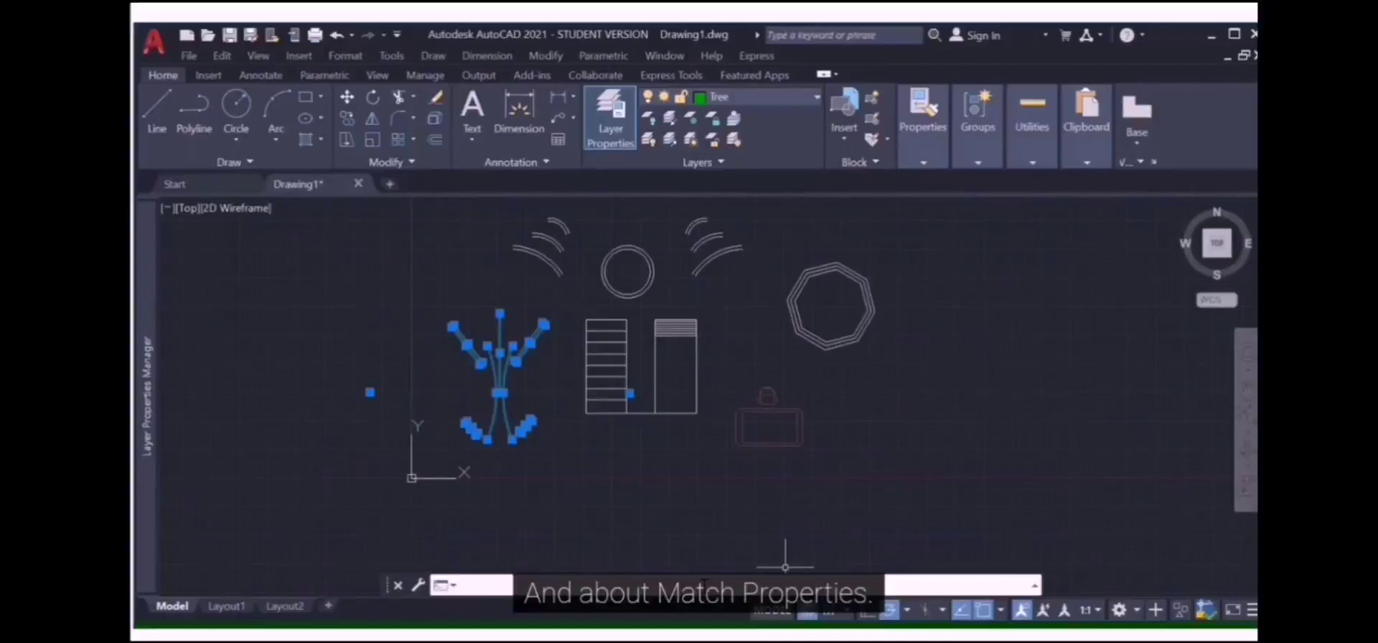
Launch MATCHPROP from MA and take the tree's vertical line as the source object
type("MA")
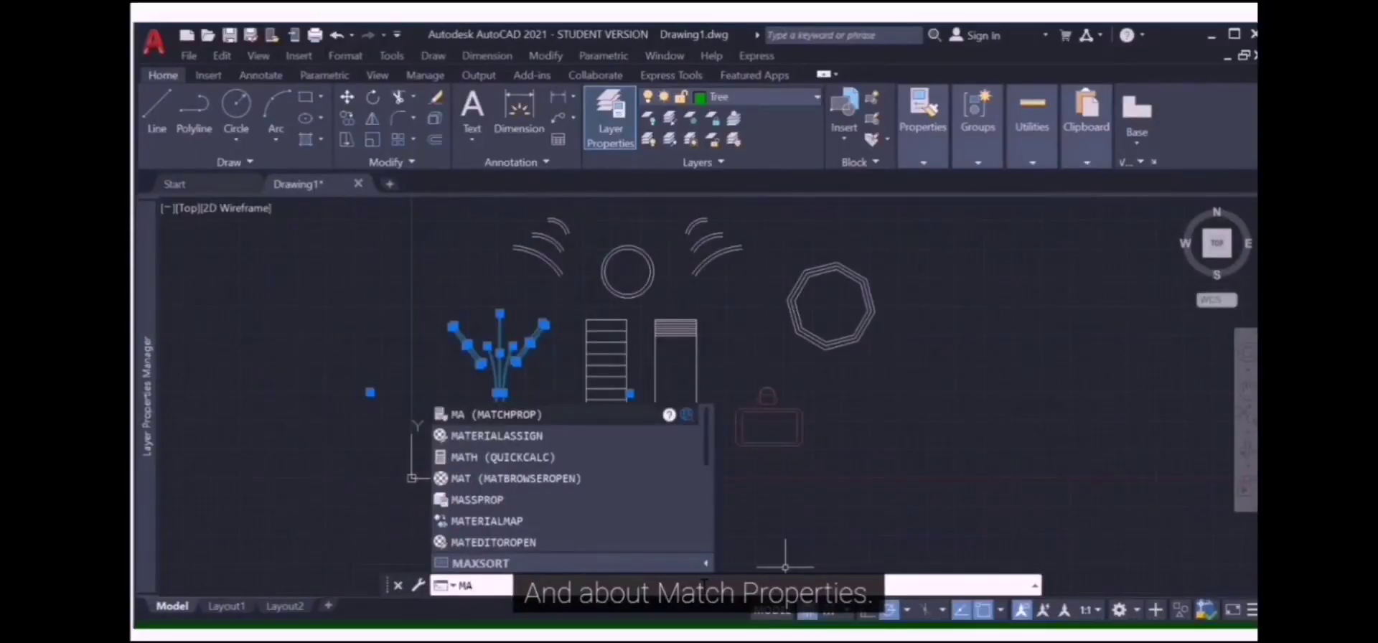
left_click(519, 420)
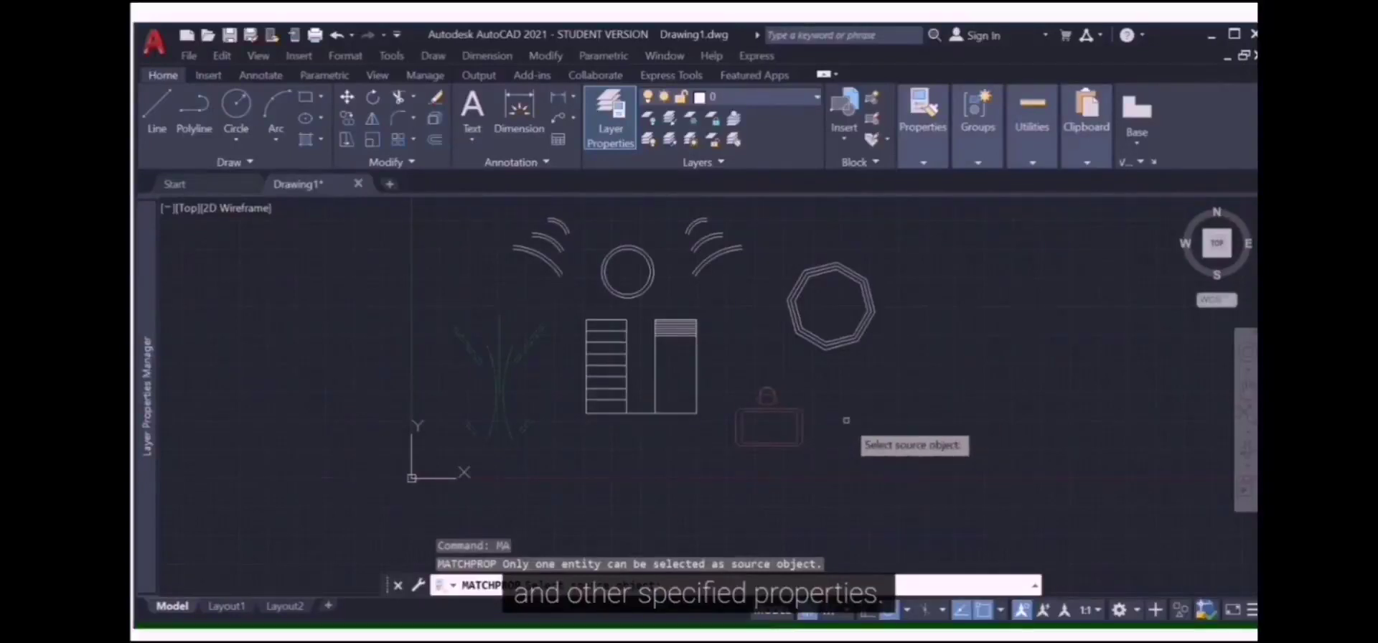
scroll(846, 420, "up", 2)
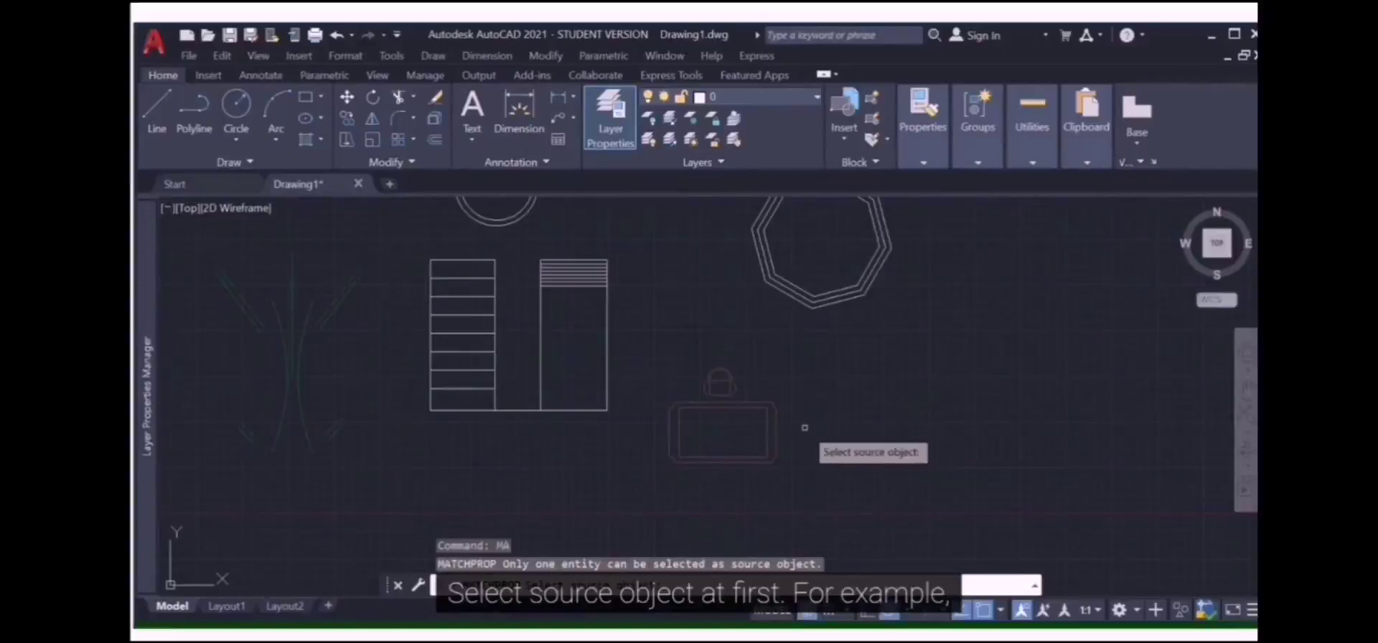
scroll(561, 443, "down", 2)
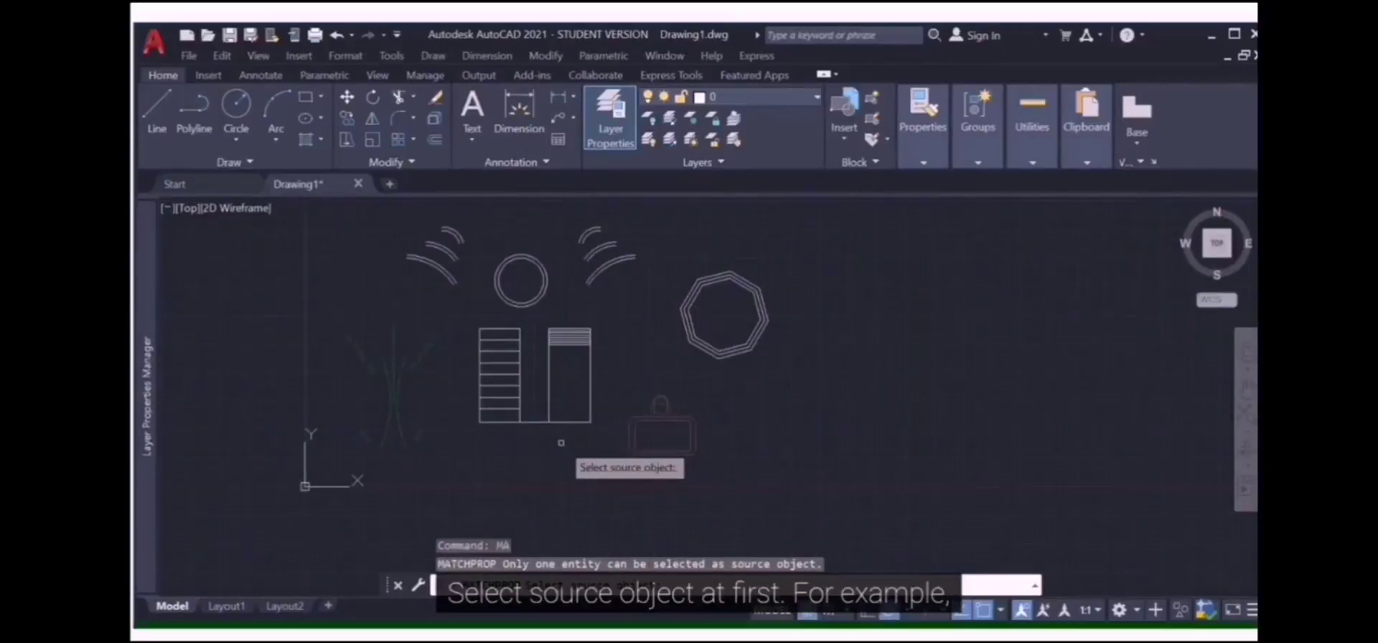
left_click(393, 340)
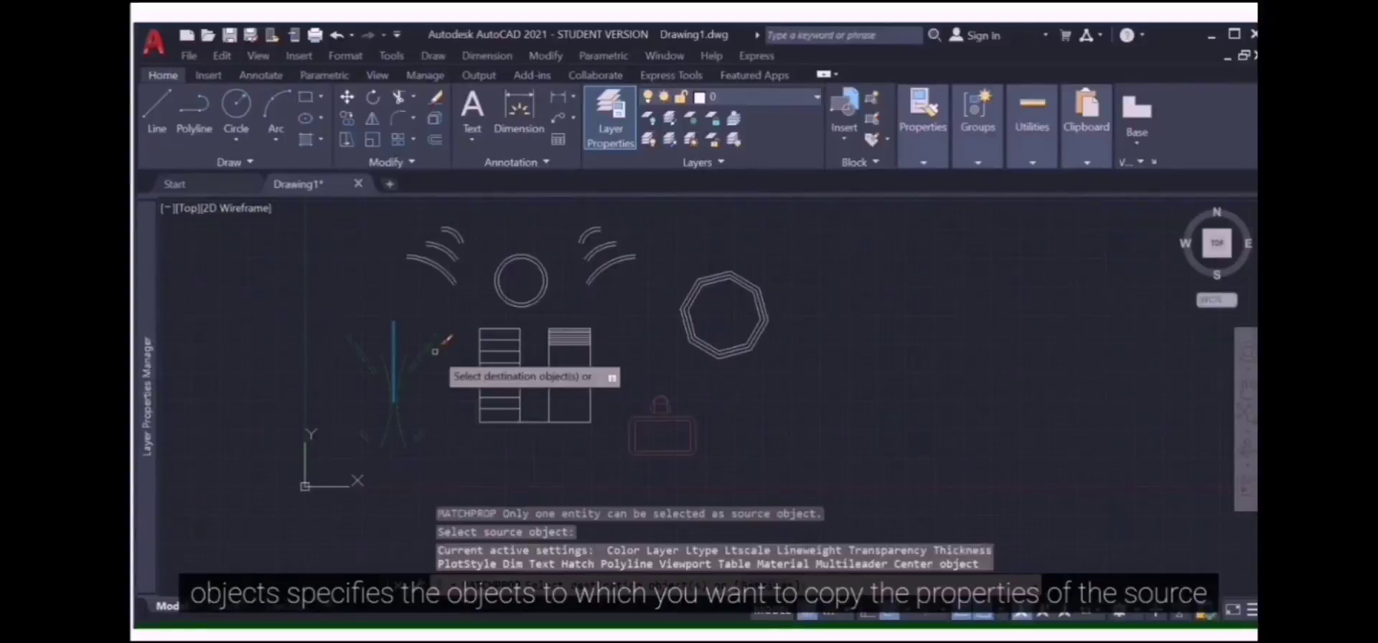
Apply the tree line's properties to the octagon, the circle and the right-hand arcs
scroll(669, 325, "up", 2)
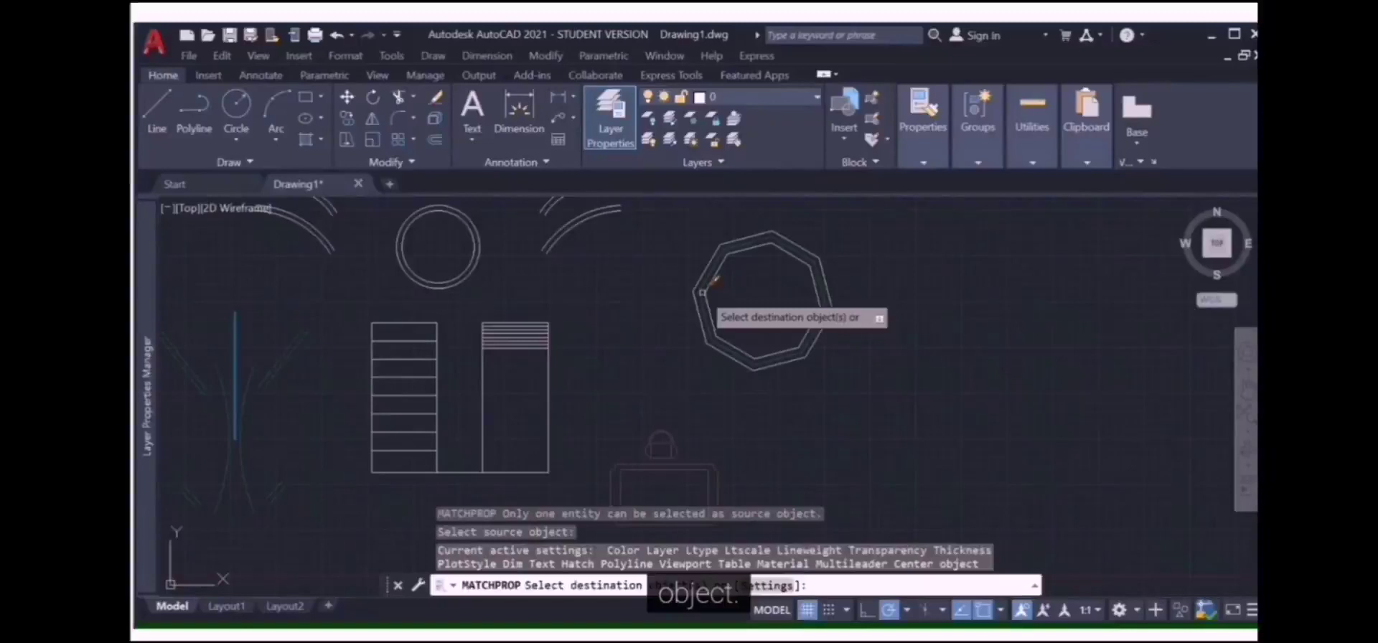
left_click(712, 282)
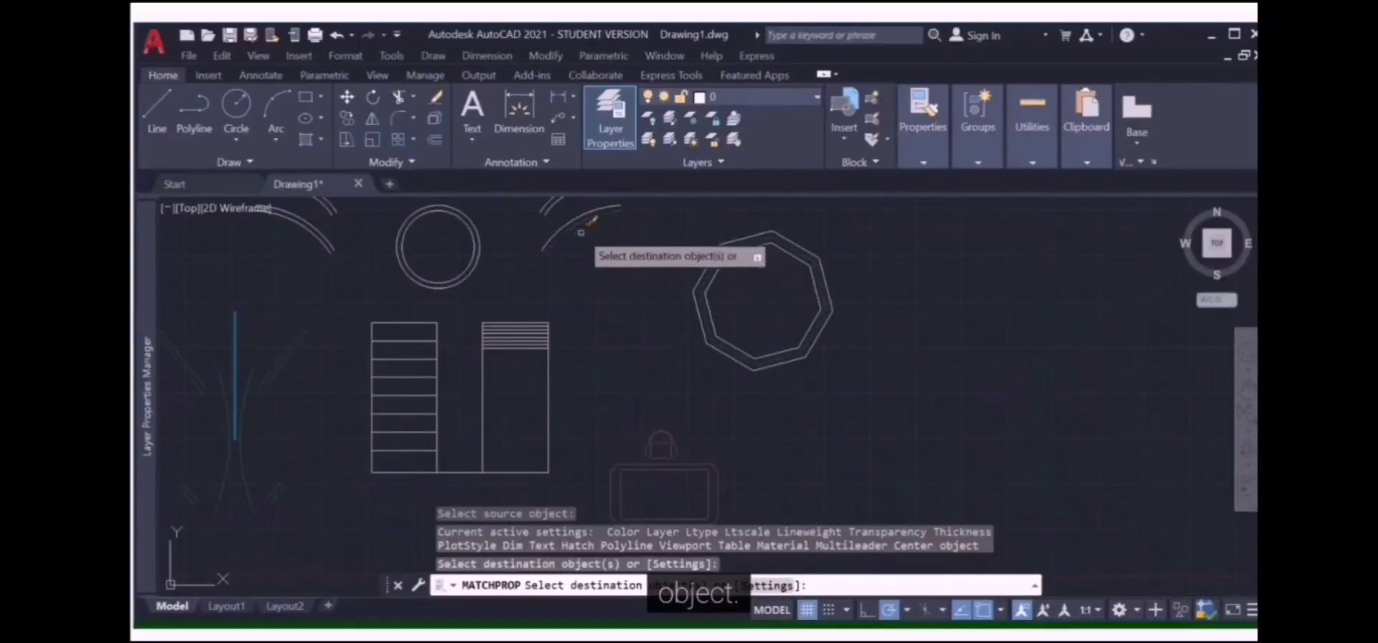
scroll(592, 251, "down", 2)
scroll(502, 236, "up", 2)
scroll(531, 237, "down", 2)
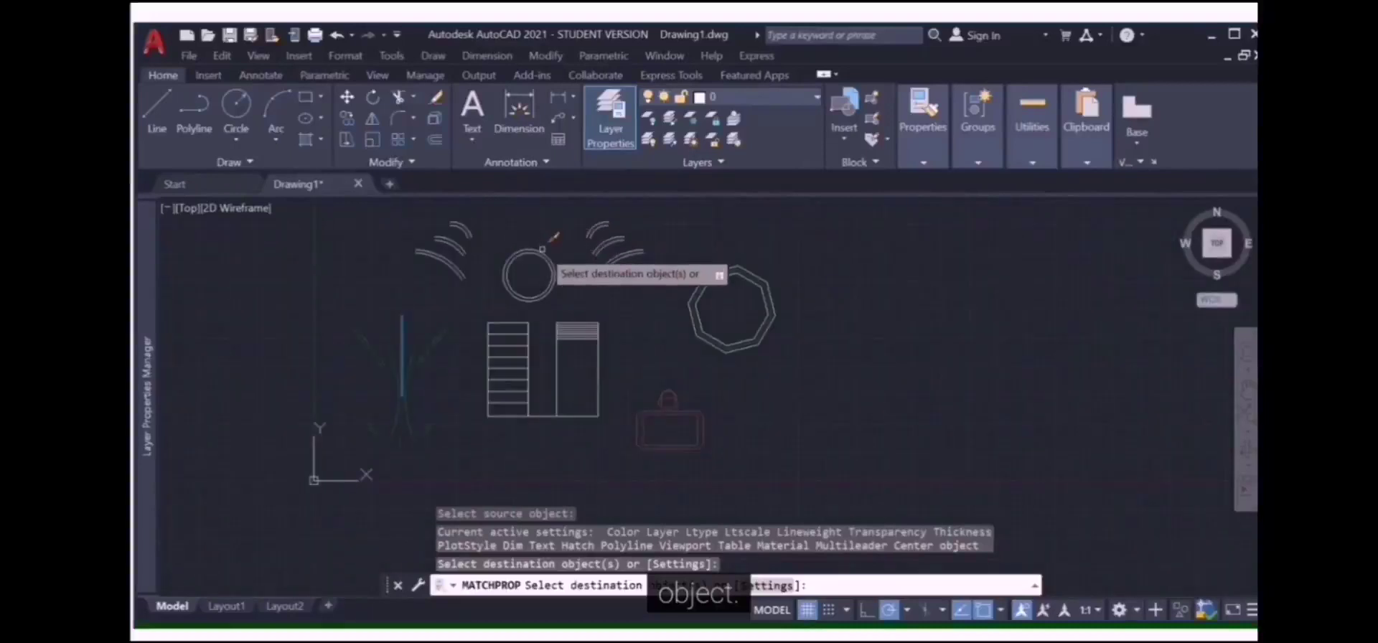
left_click(541, 251)
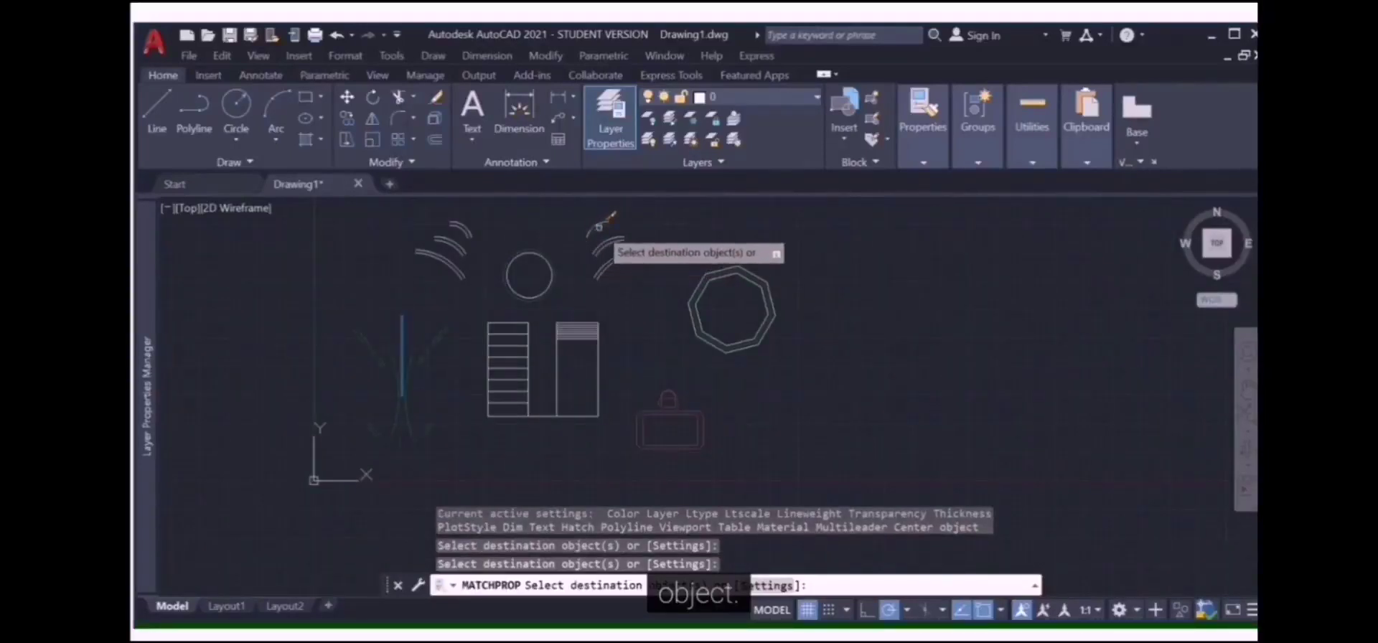
left_click(616, 250)
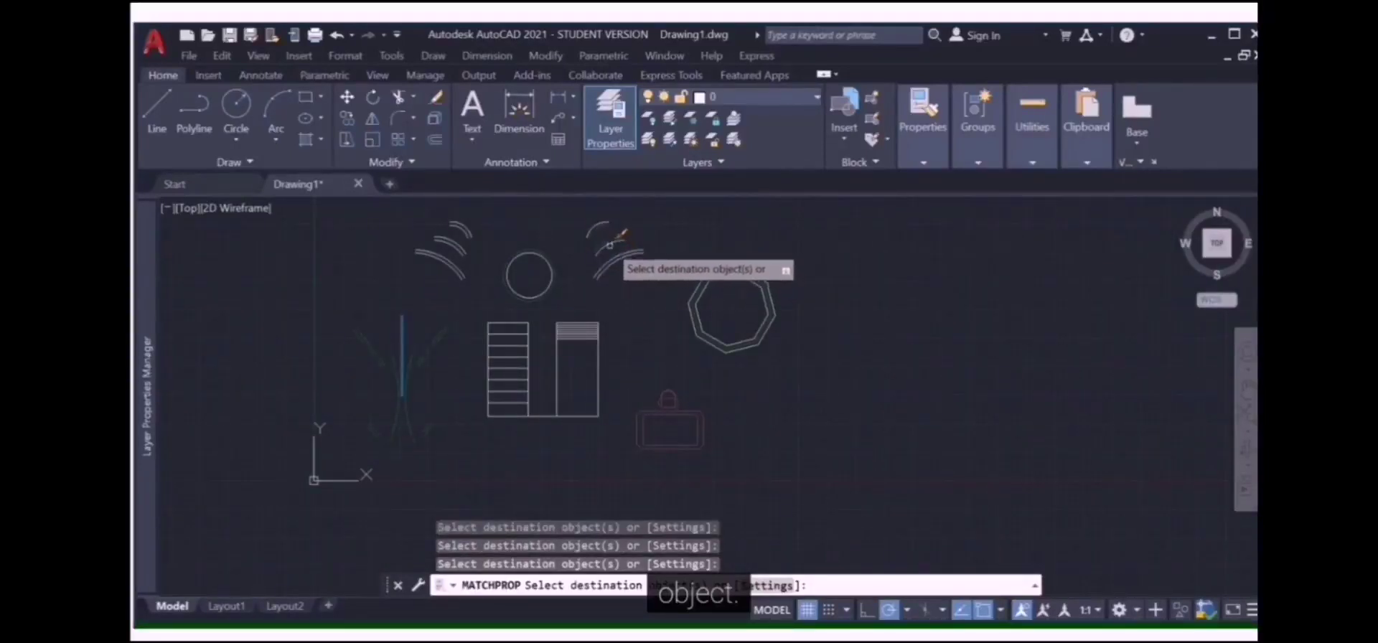
left_click(611, 245)
left_click(617, 244)
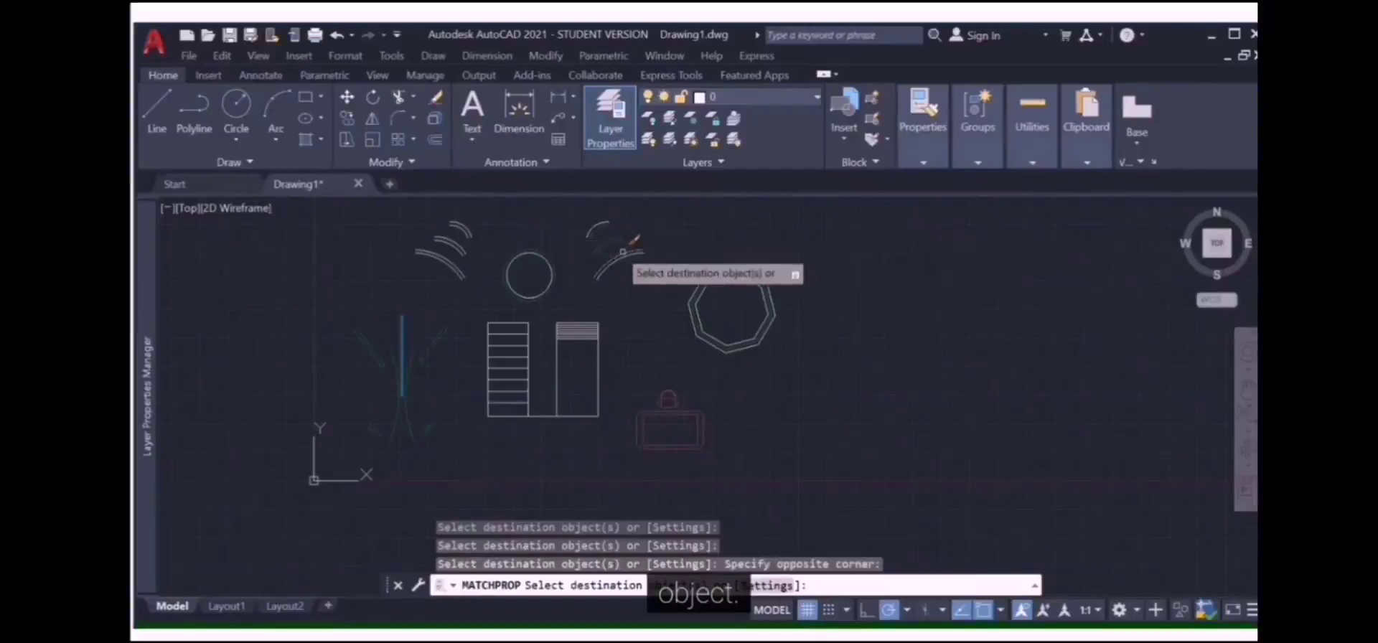
left_click(622, 260)
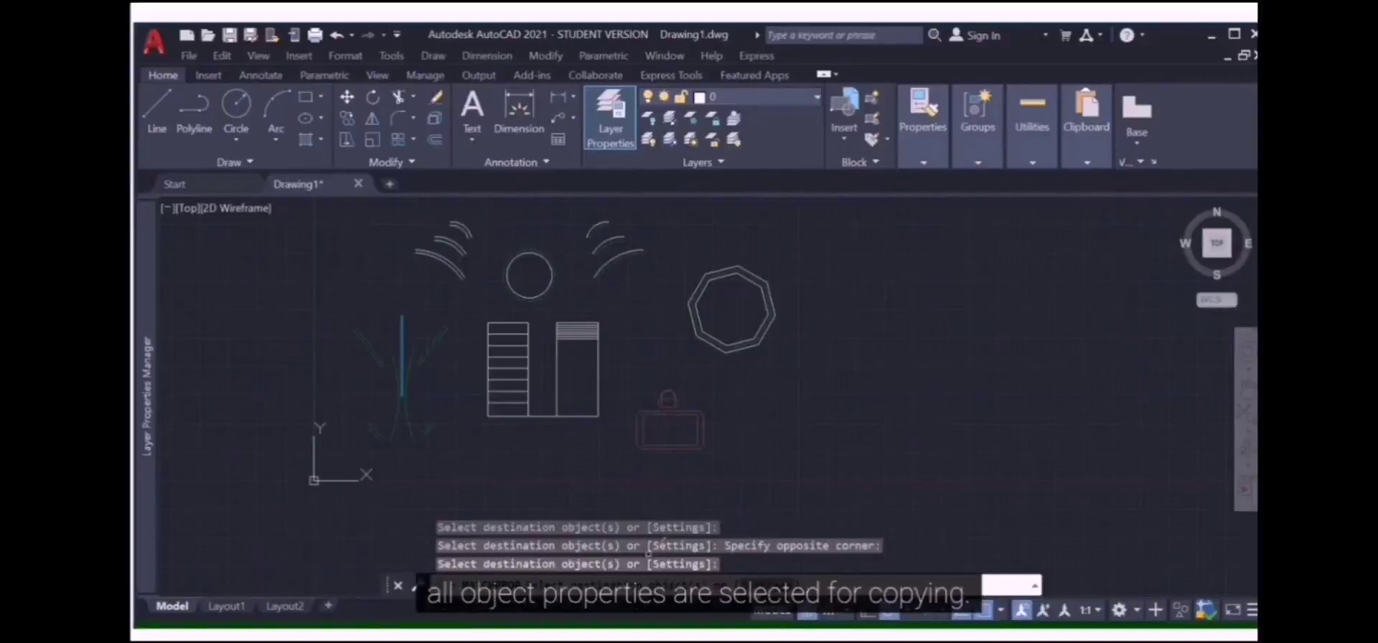
Leave every property ticked in Property Settings, then cancel Match Properties
type(" S")
key("Return")
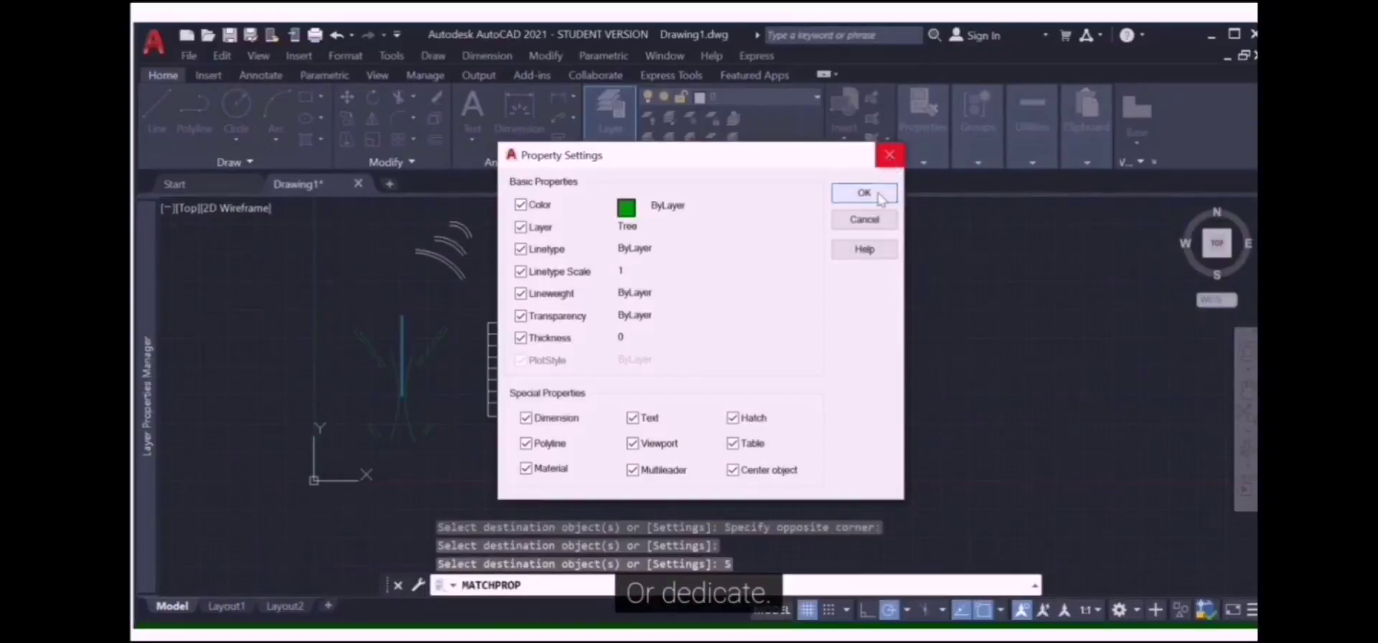
left_click(890, 159)
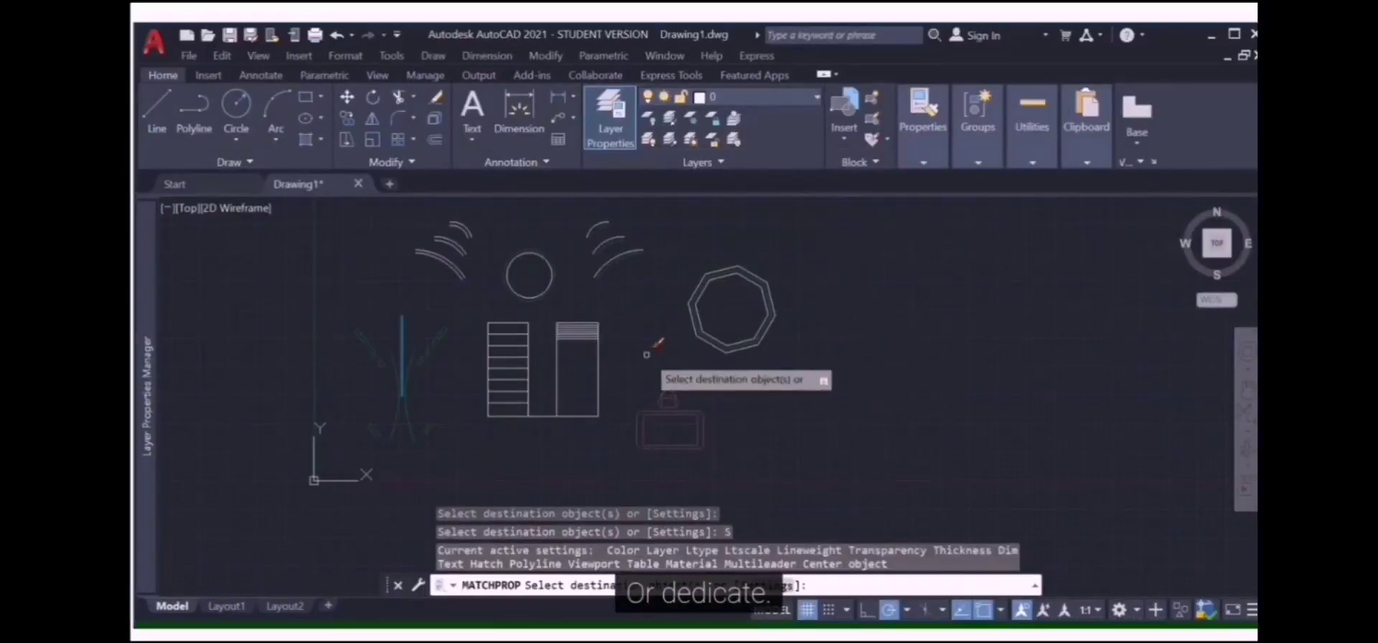
key("Escape")
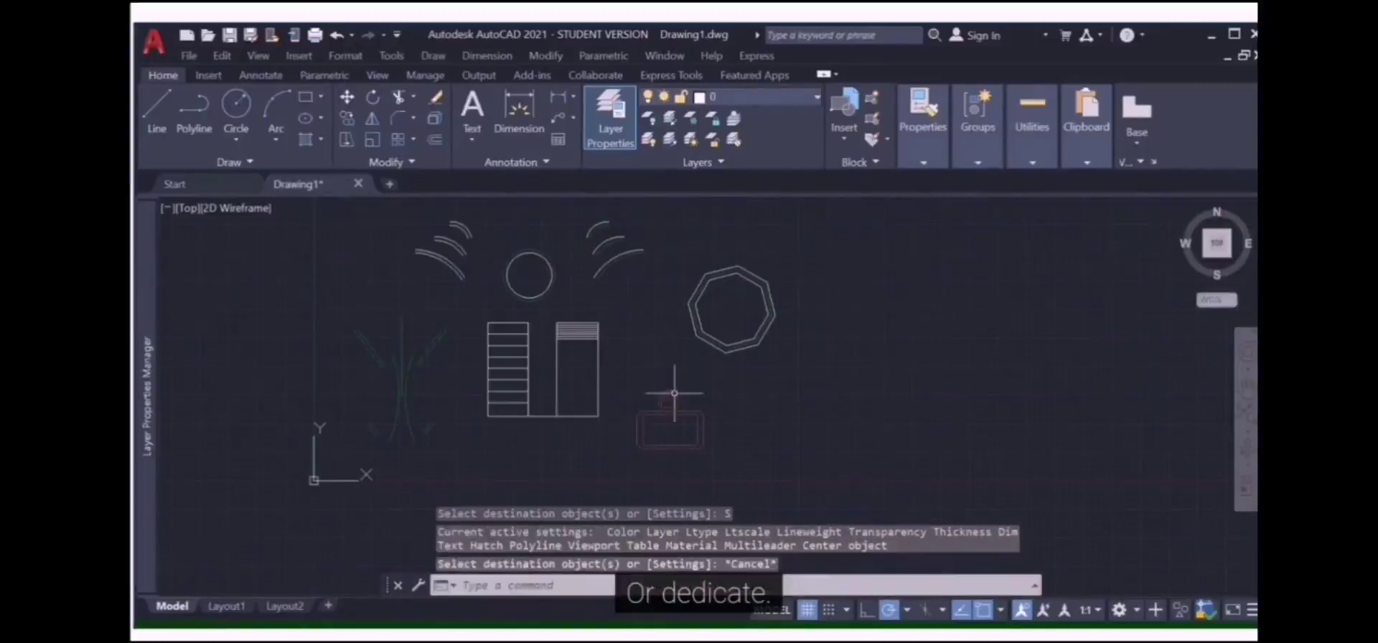